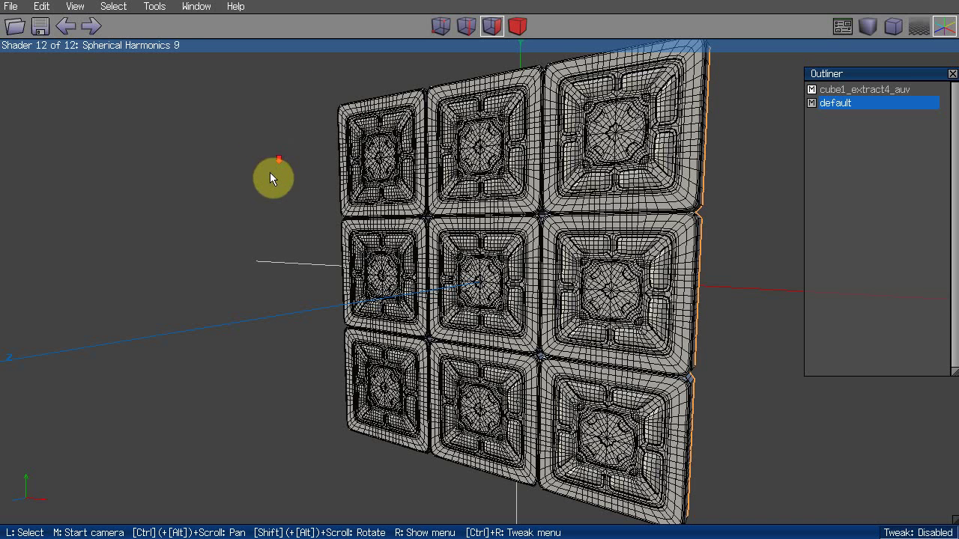
- Display the nine-tile panel with smooth shading instead of the dense wireframe
left_click(866, 28)
key("m")
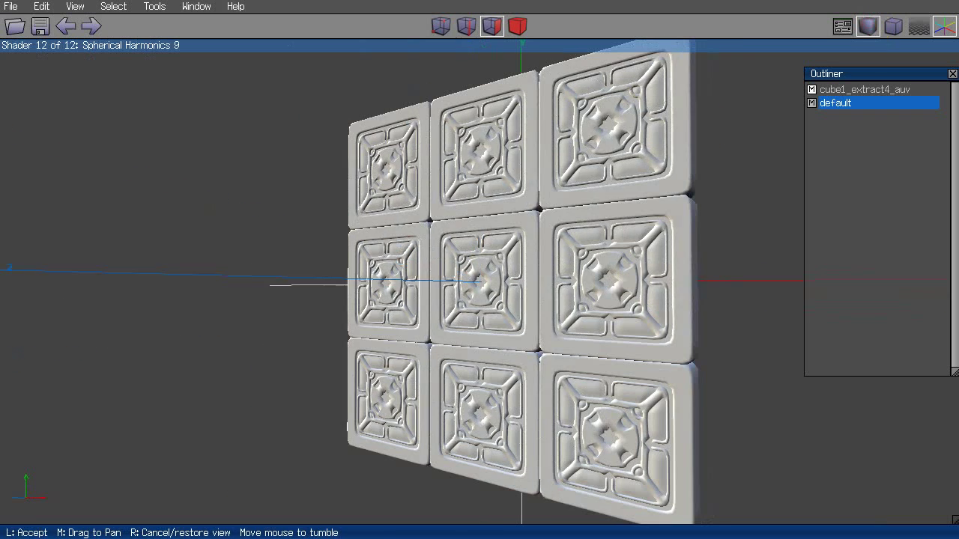
left_click(235, 208)
middle_click(238, 197)
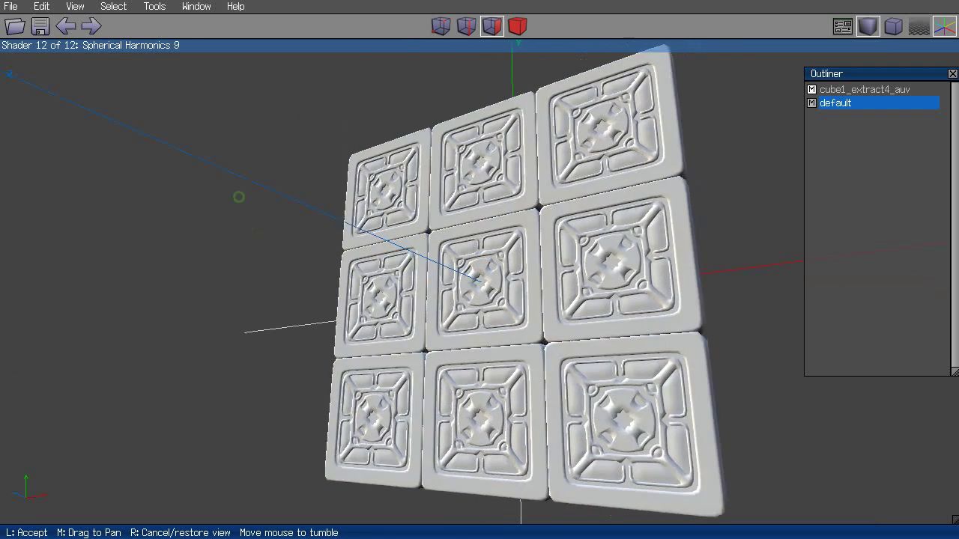
left_click(213, 203)
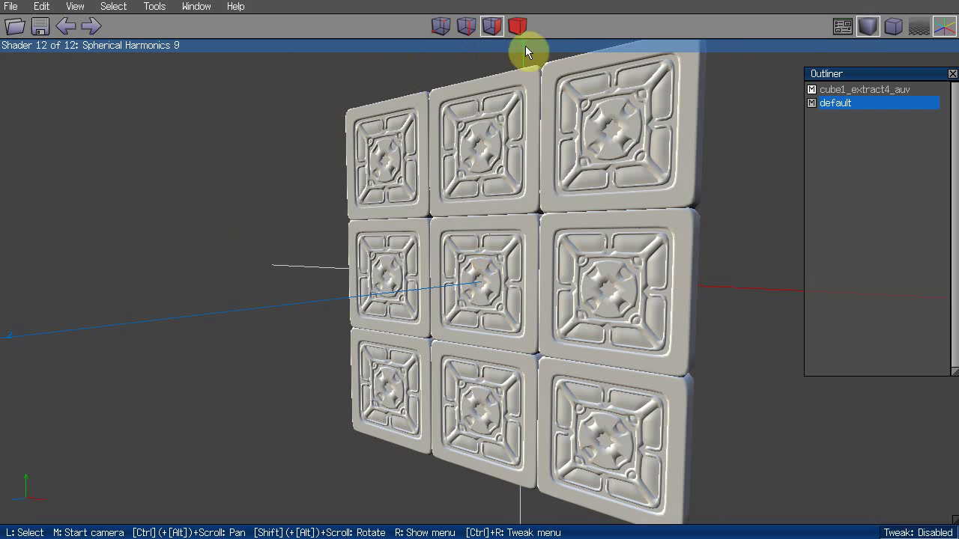
- Switch the viewport shader to Hemispherical Lighting to show the panel's vertex colors
left_click(632, 149)
key("Tab")
key("Tab")
key("Tab")
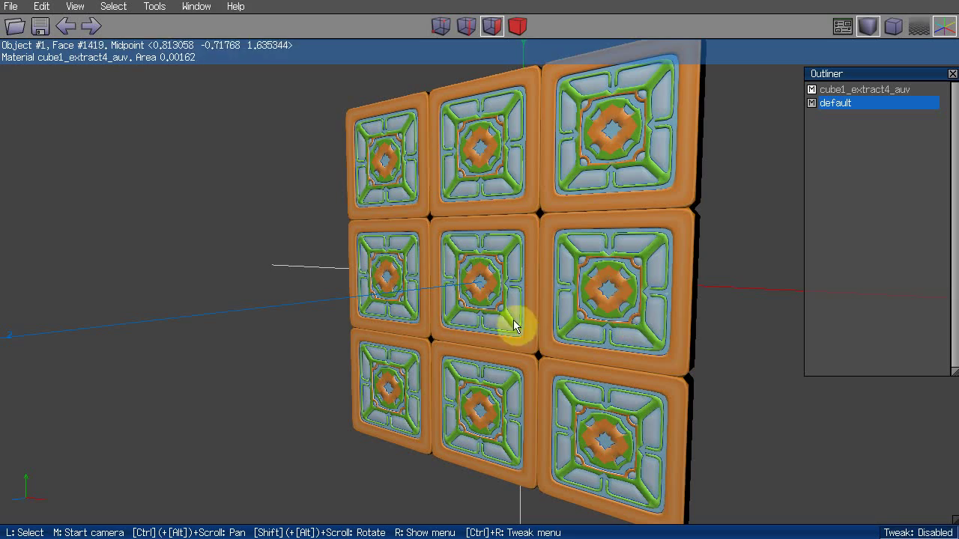
left_click(163, 187)
middle_click(162, 188)
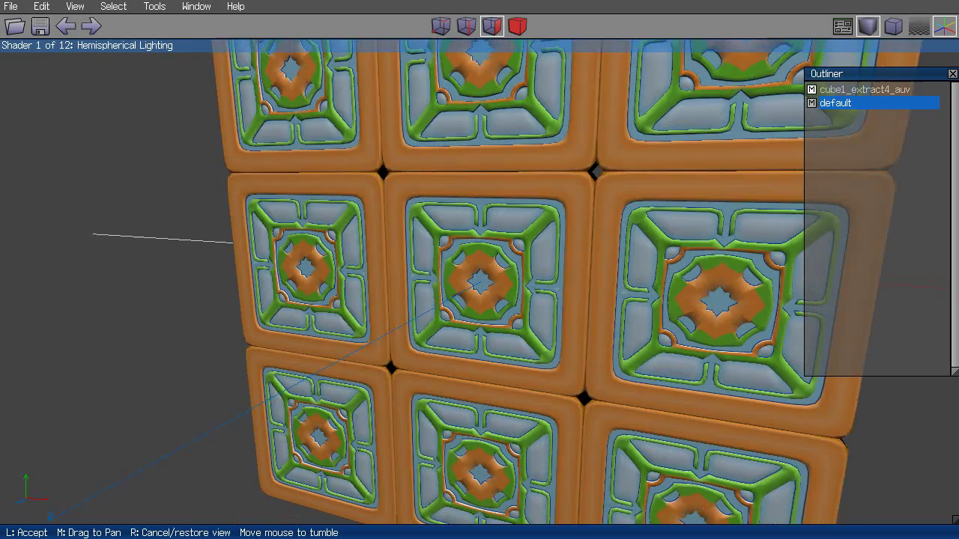
left_click(173, 184)
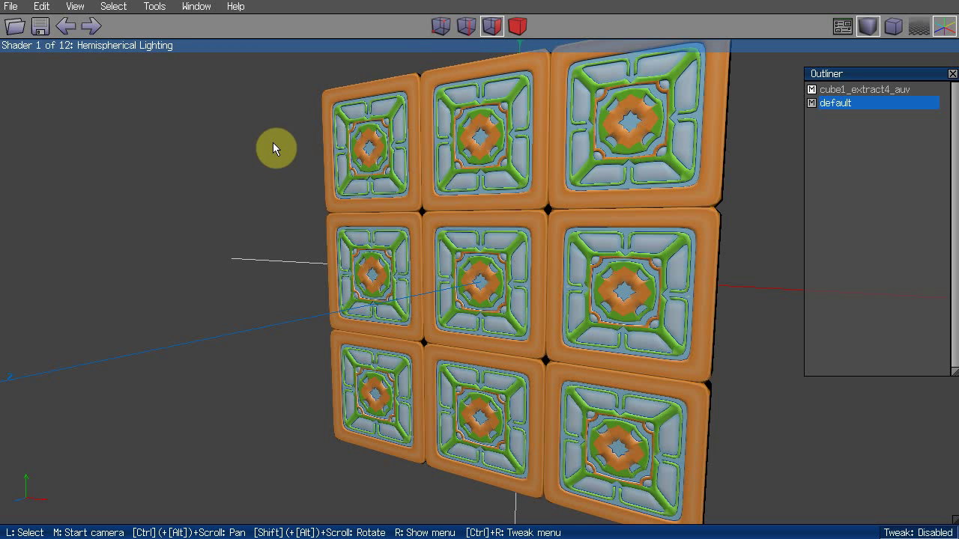
- Select the whole centre tile as an object and check its UV layout in the UV editor
left_click(521, 27)
left_click(483, 286)
left_click(196, 6)
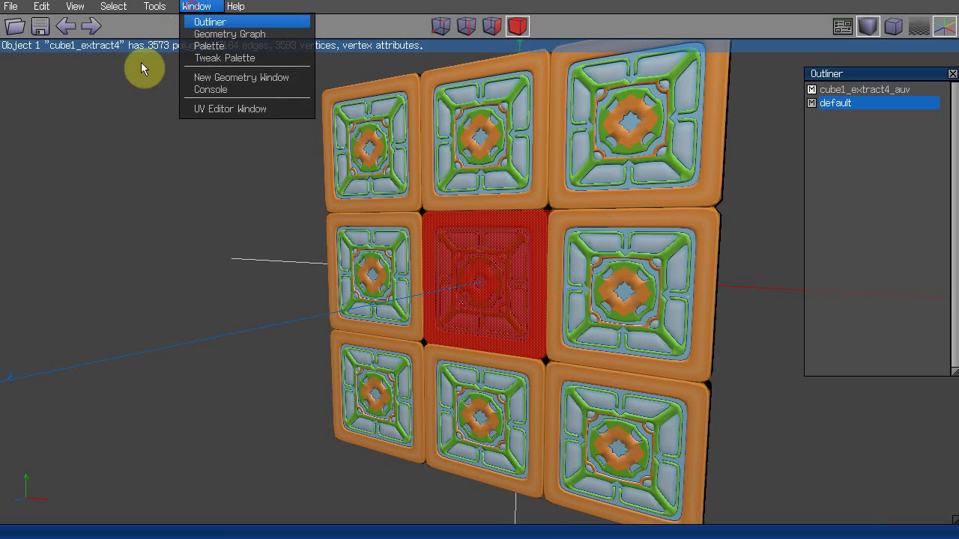
left_click(243, 108)
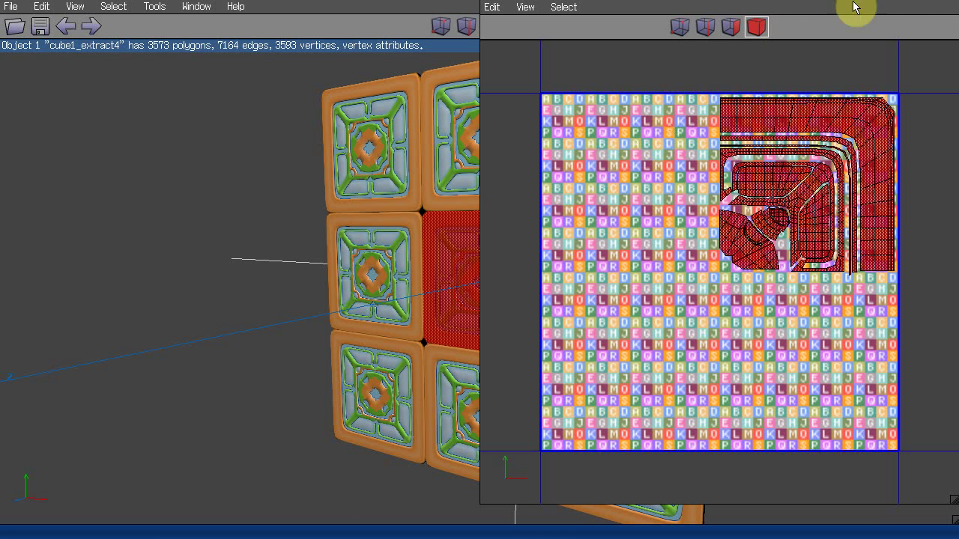
left_click_drag(942, 2, 684, 3)
left_click(719, 4)
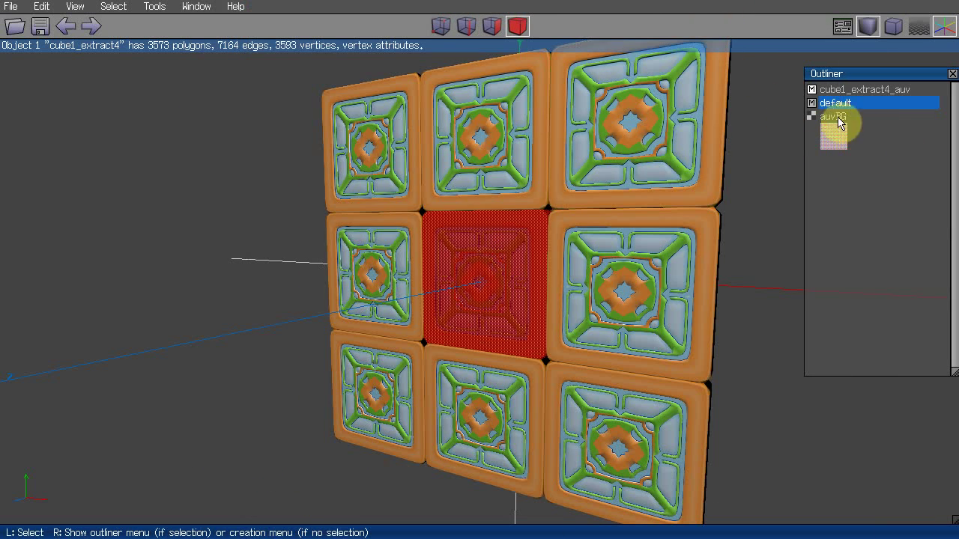
- Delete the auvBG image from the scene
left_click(831, 119)
right_click(836, 121)
left_click(858, 179)
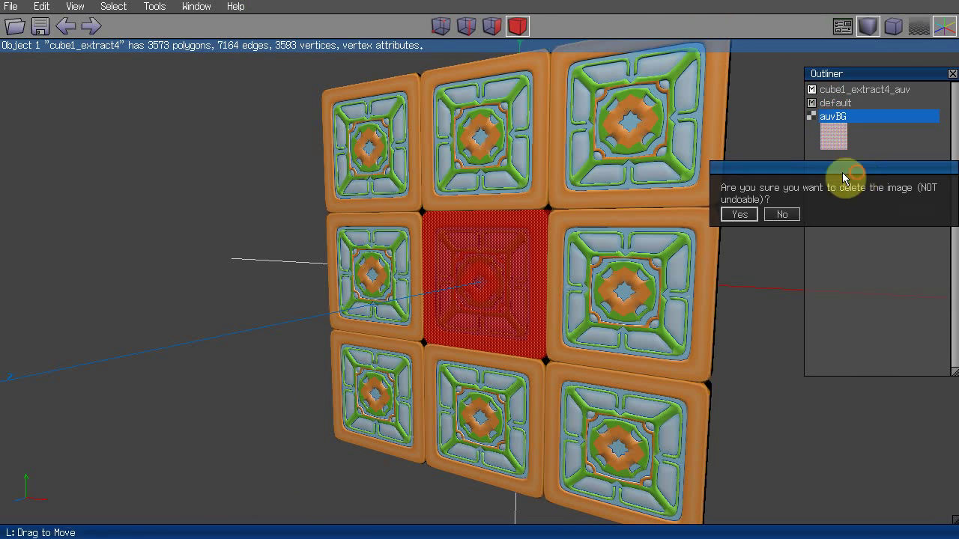
left_click(753, 214)
- Check the Vertex Colors setting in the properties of the cube1_extract4_auv material
left_click(877, 92)
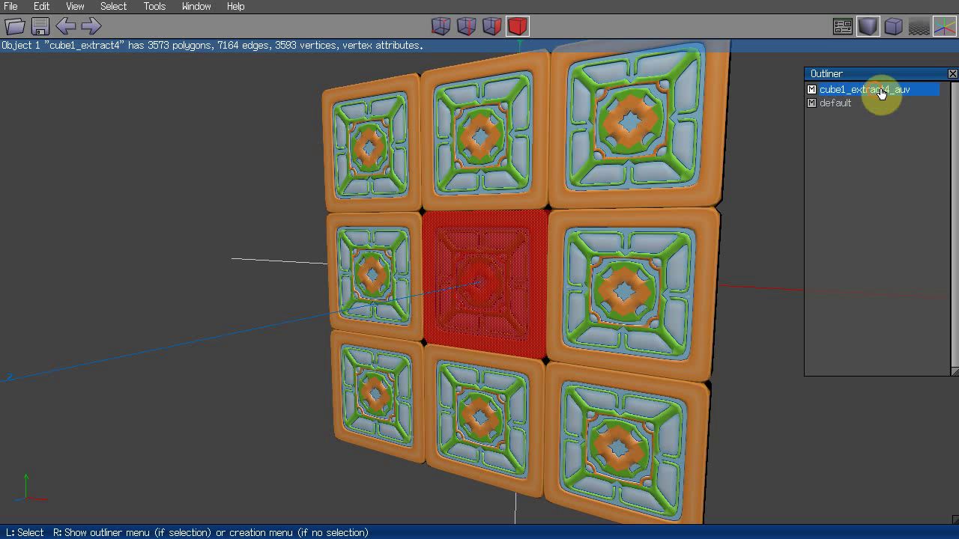
right_click(881, 93)
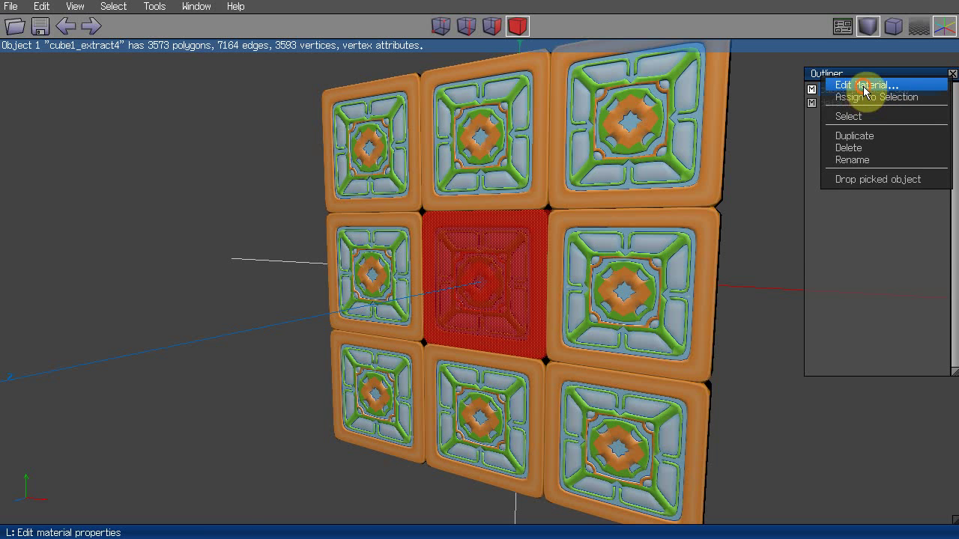
left_click(860, 85)
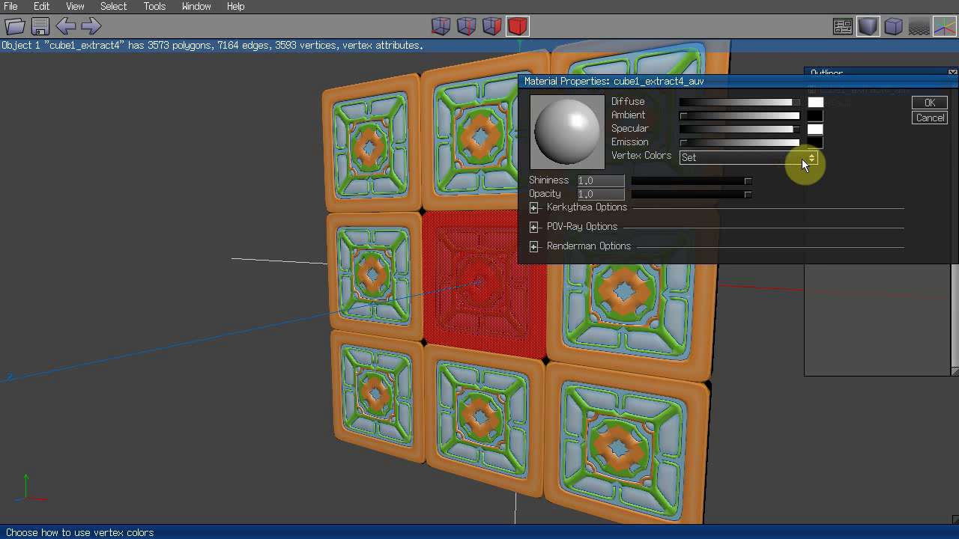
left_click(929, 102)
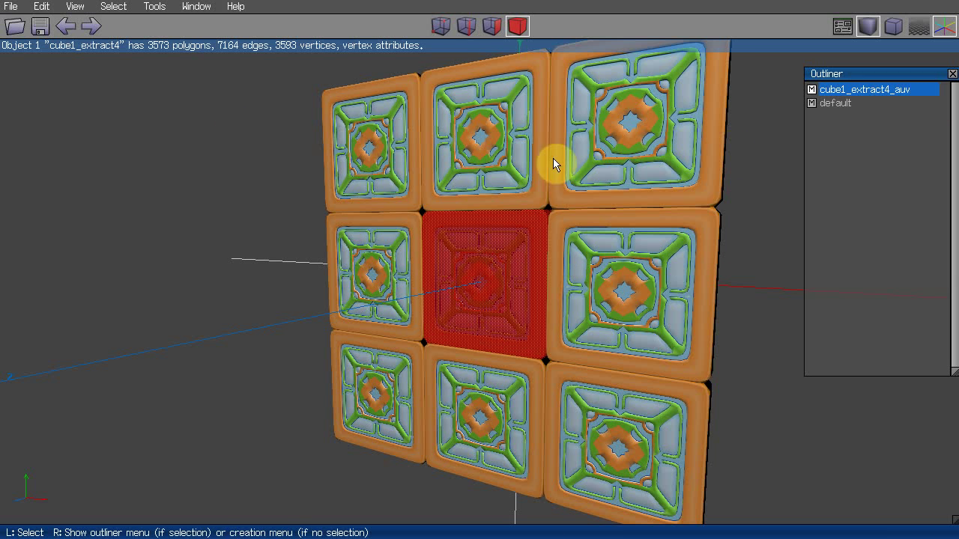
- Start creating a texture from the centre tile's UV charts in the UV editor, using a solid white background color
left_click(196, 8)
left_click(214, 114)
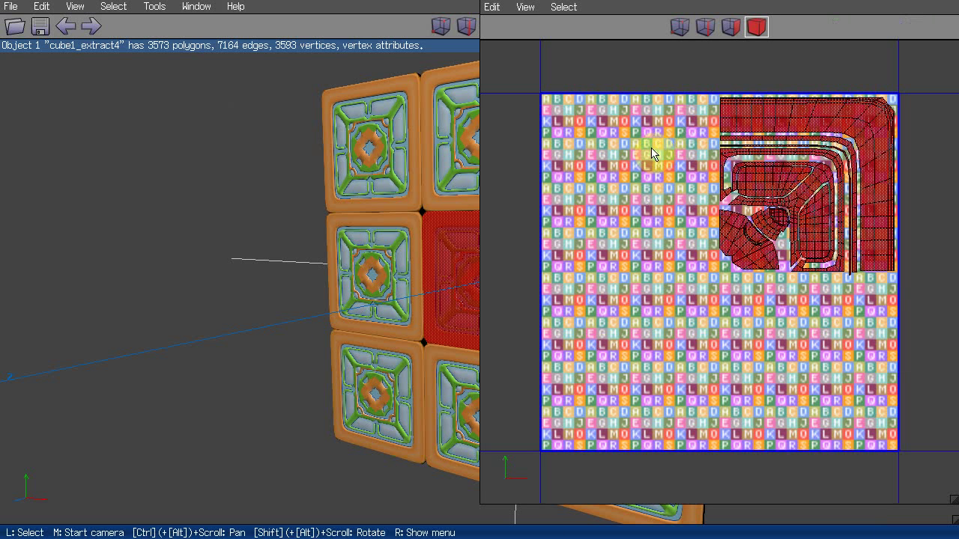
right_click(651, 152)
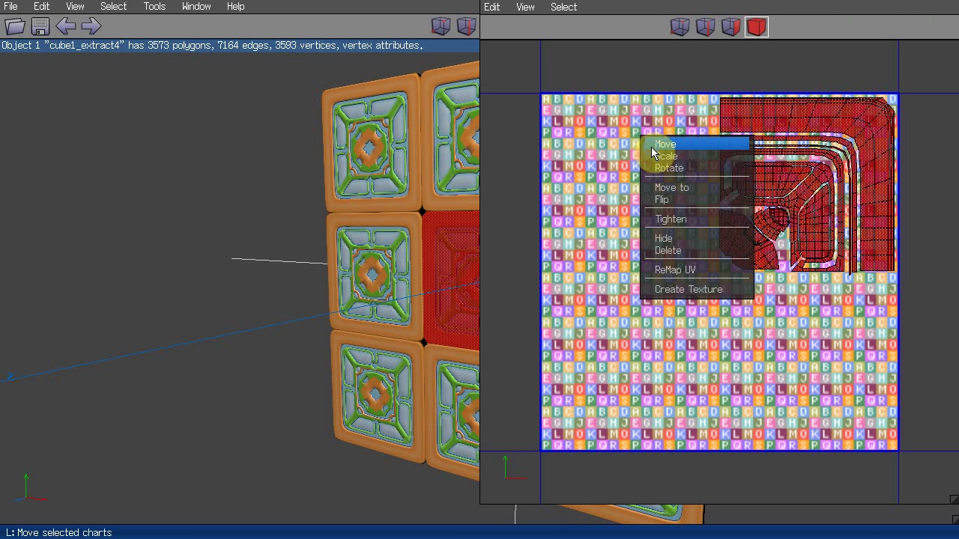
left_click(706, 291)
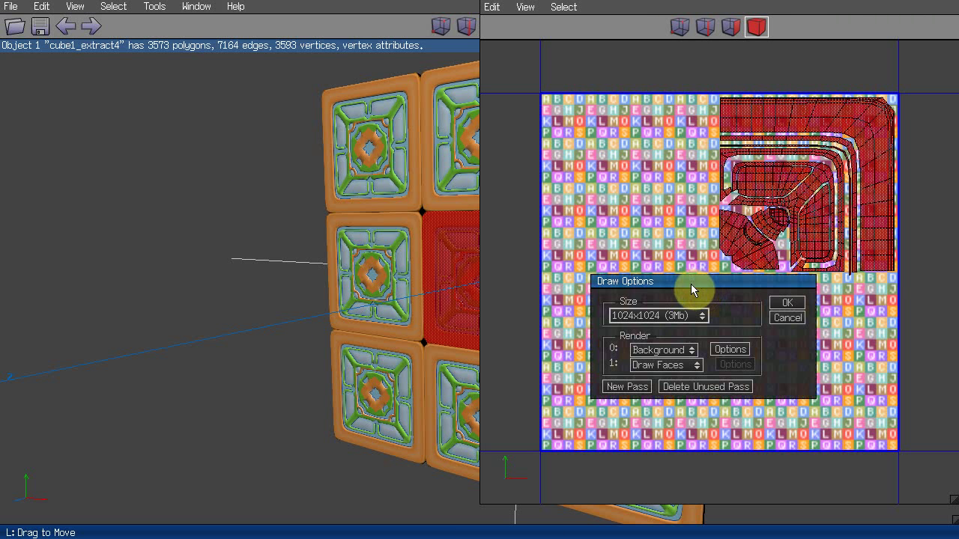
left_click_drag(691, 282, 656, 173)
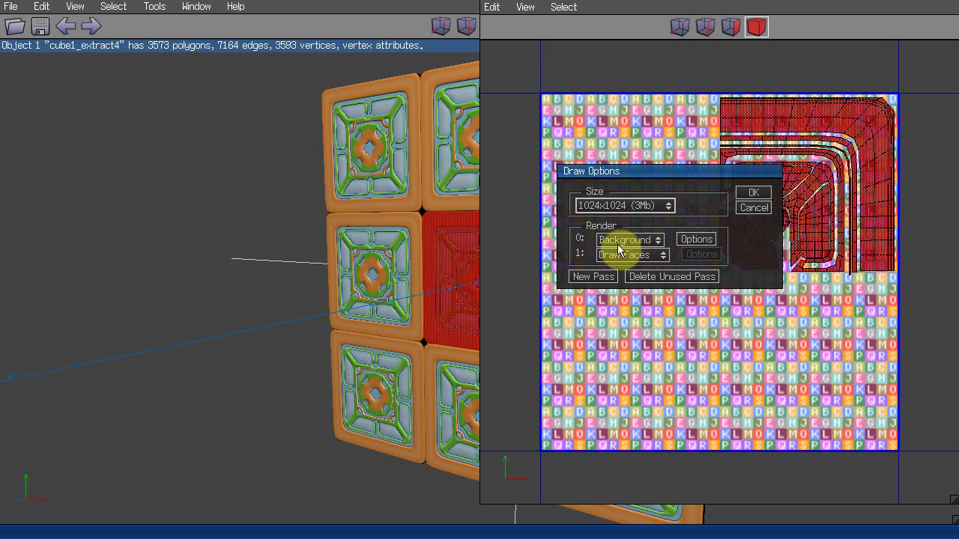
left_click(696, 238)
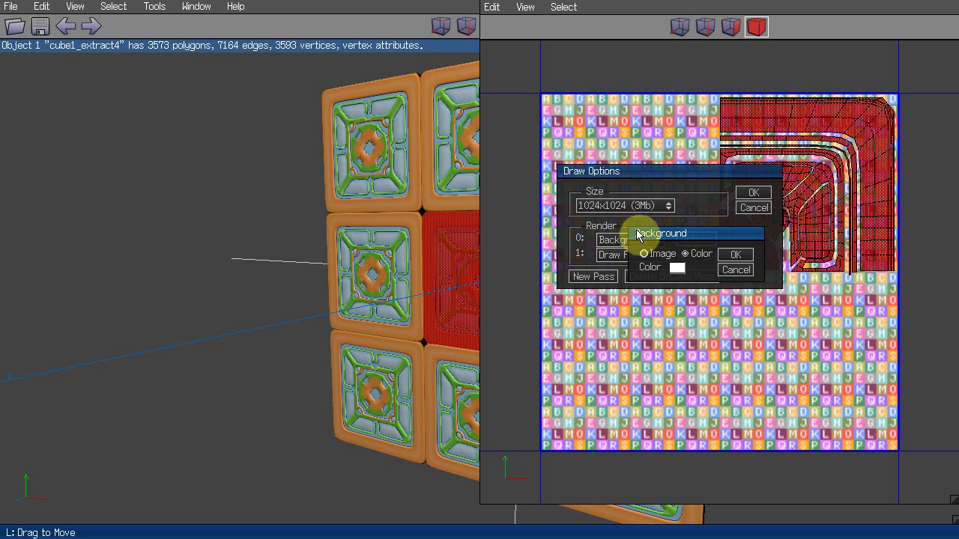
left_click(685, 254)
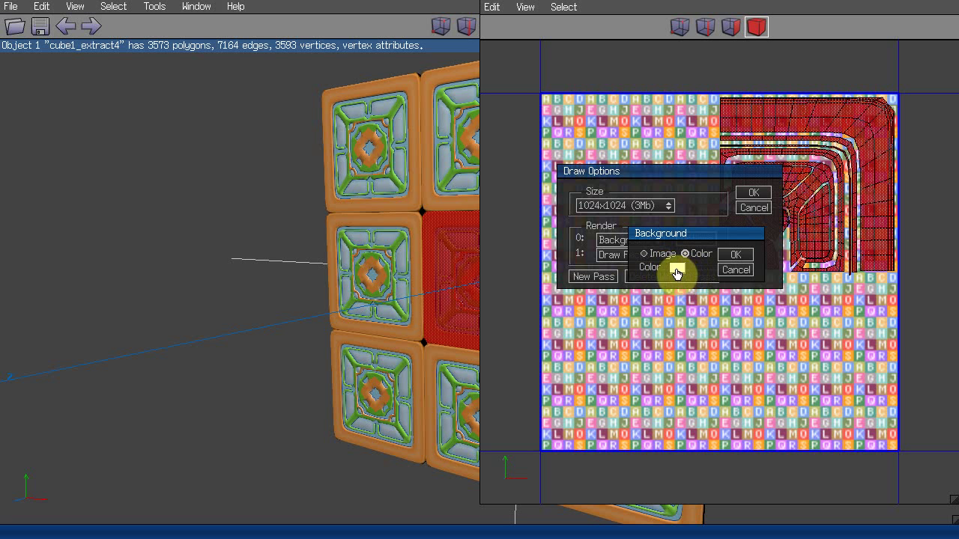
left_click(736, 254)
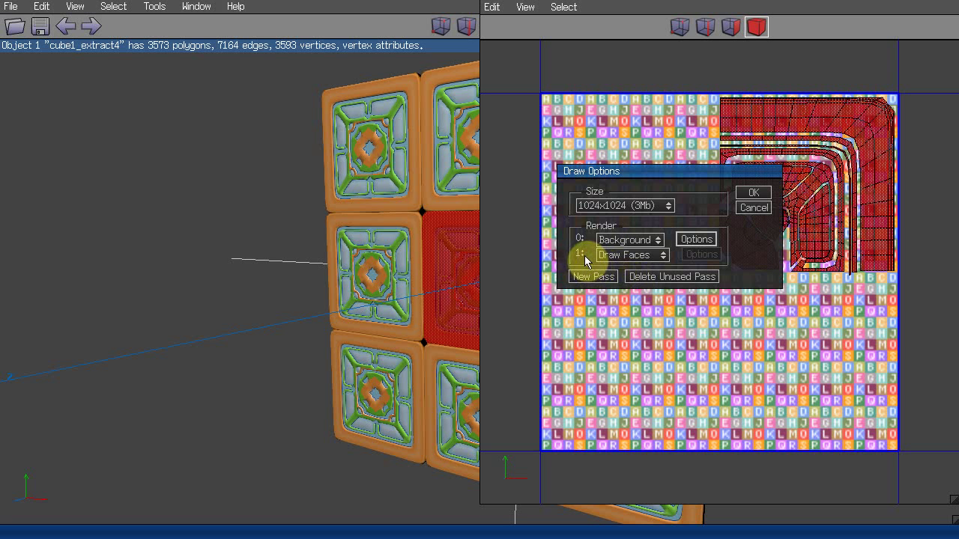
- Generate the 1024x1024 texture with Draw Faces as the pass after the background
left_click(644, 256)
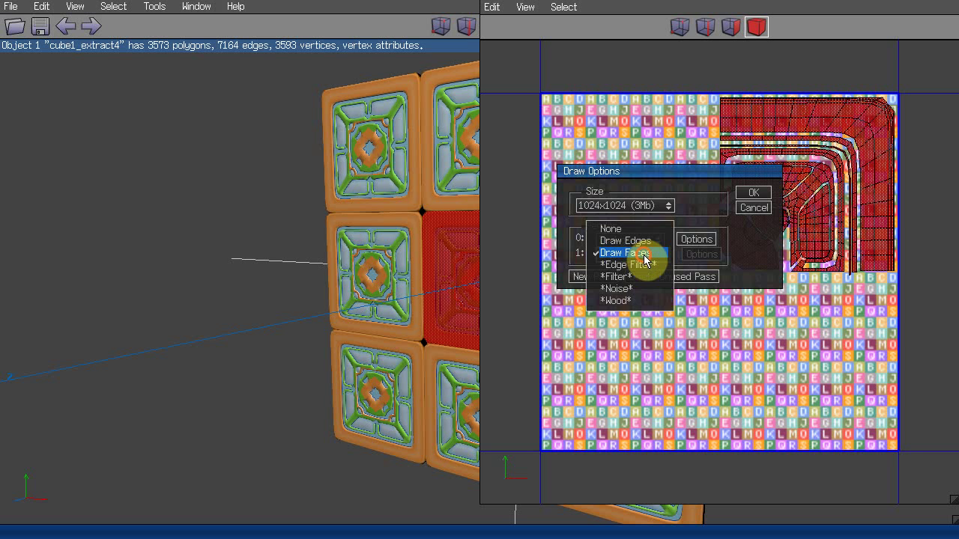
left_click(646, 255)
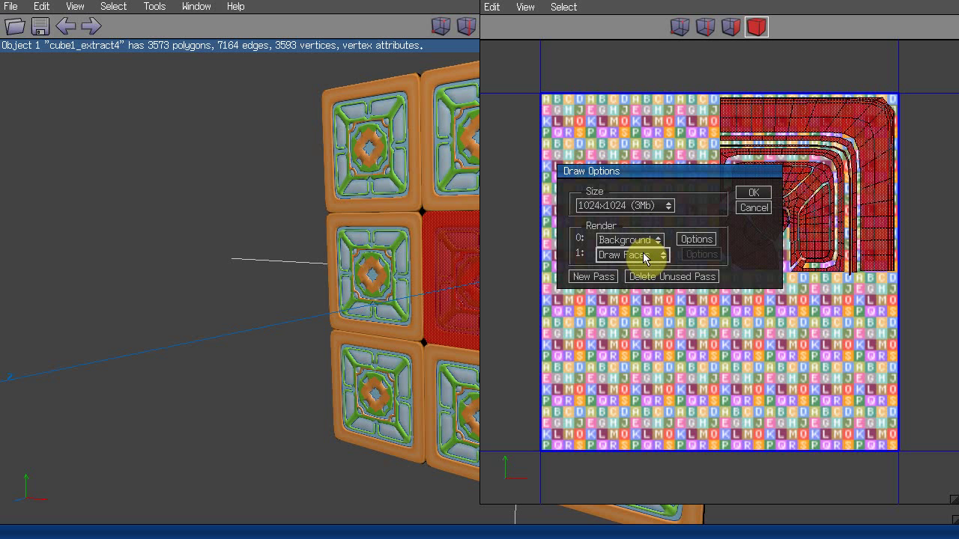
left_click(754, 193)
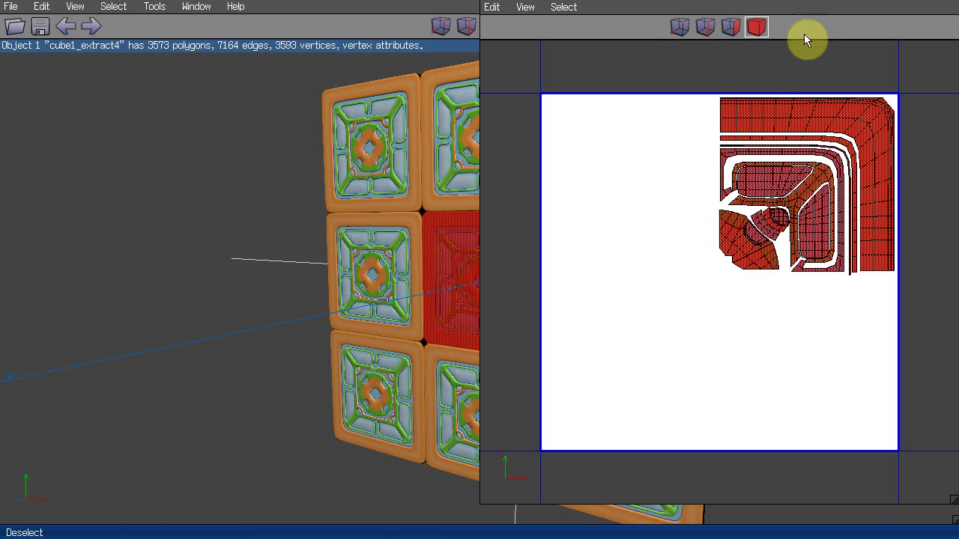
- Move the UV charts off the texture to inspect the baked colors, and undo the move
left_click(794, 118)
left_click_drag(798, 116, 718, 317)
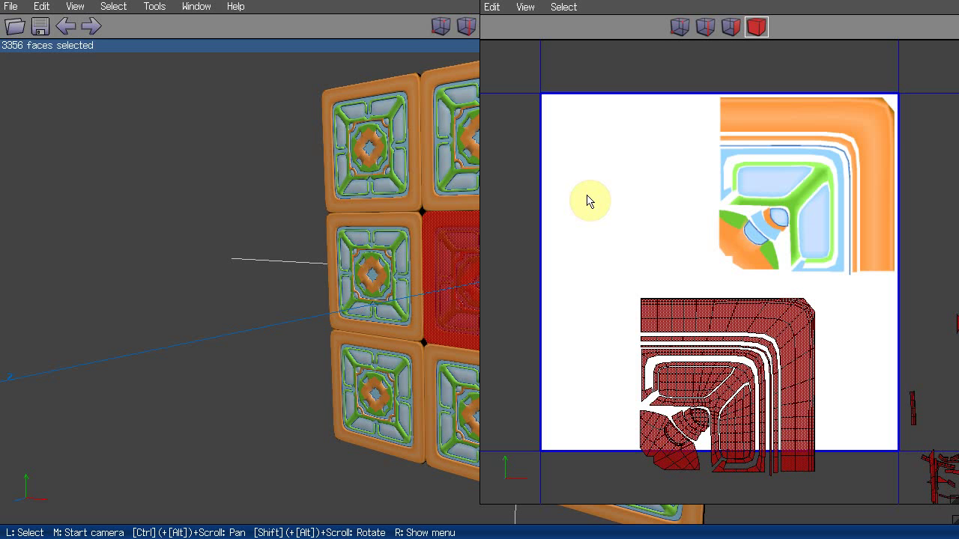
key("ctrl+z")
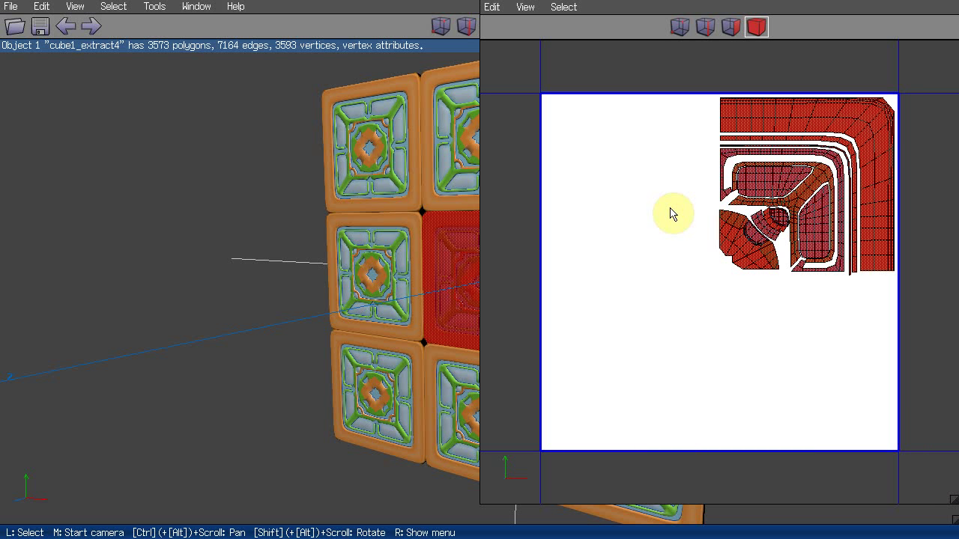
- Close the UV editor and examine the generated auvBG texture image
left_click(953, 6)
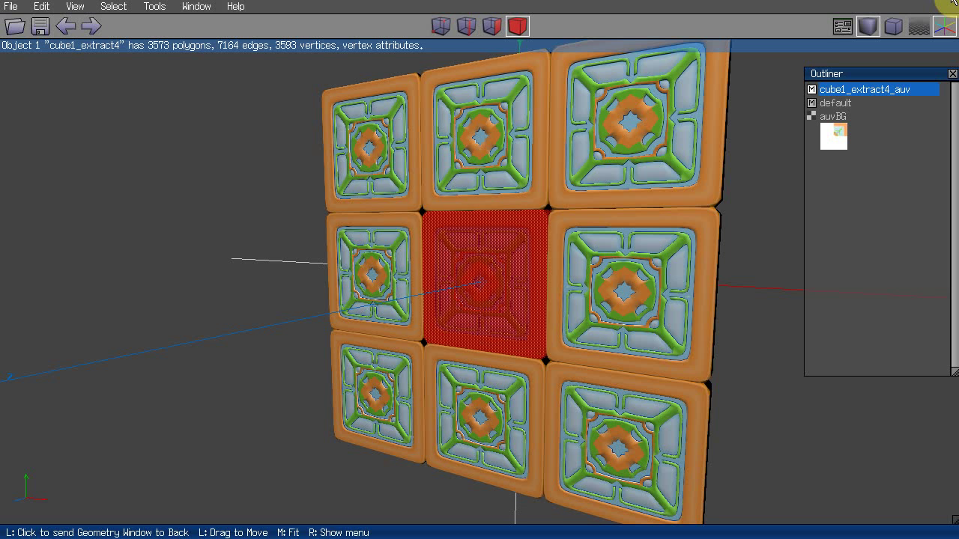
left_click(833, 119)
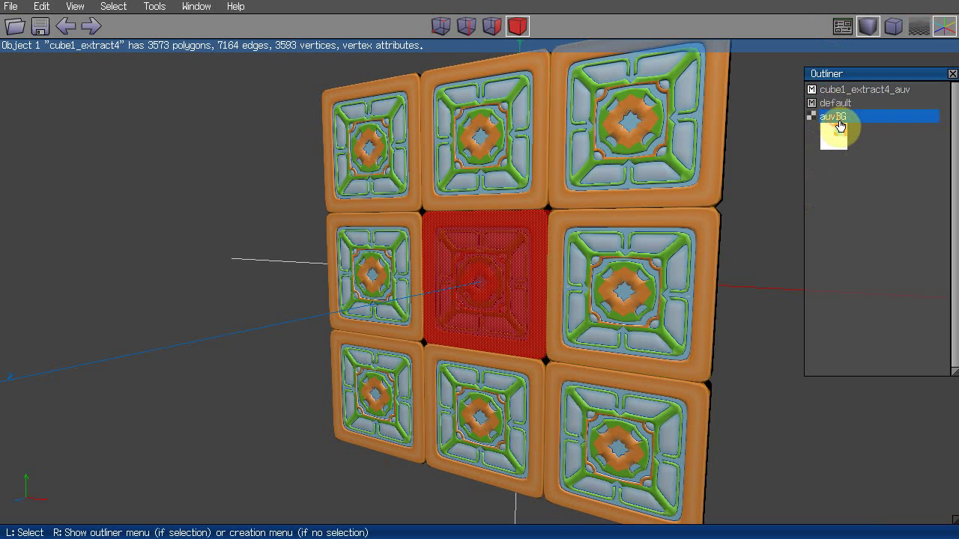
right_click(833, 120)
left_click(847, 119)
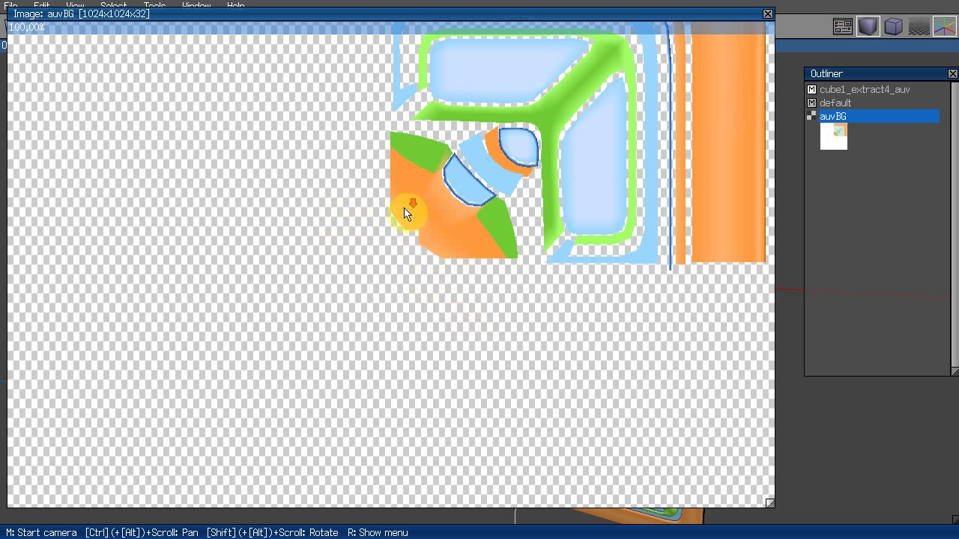
scroll(407, 208, "down", 2)
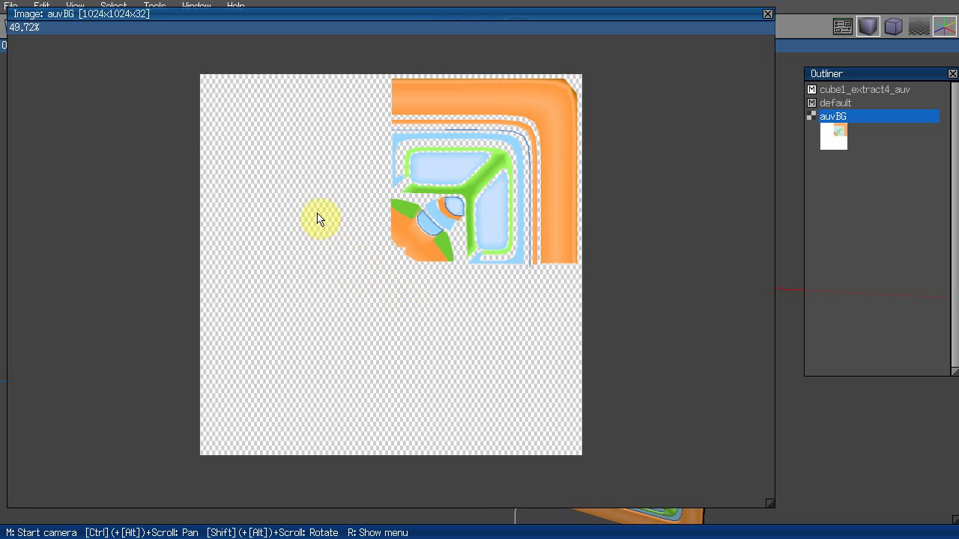
scroll(320, 217, "up", 1)
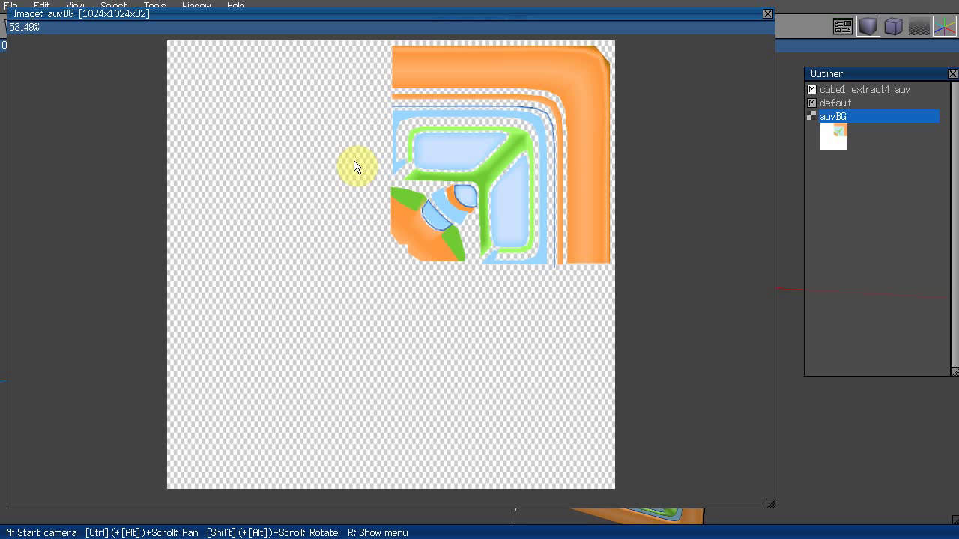
left_click(767, 16)
- Deselect the centre tile
scroll(231, 146, "down", 2)
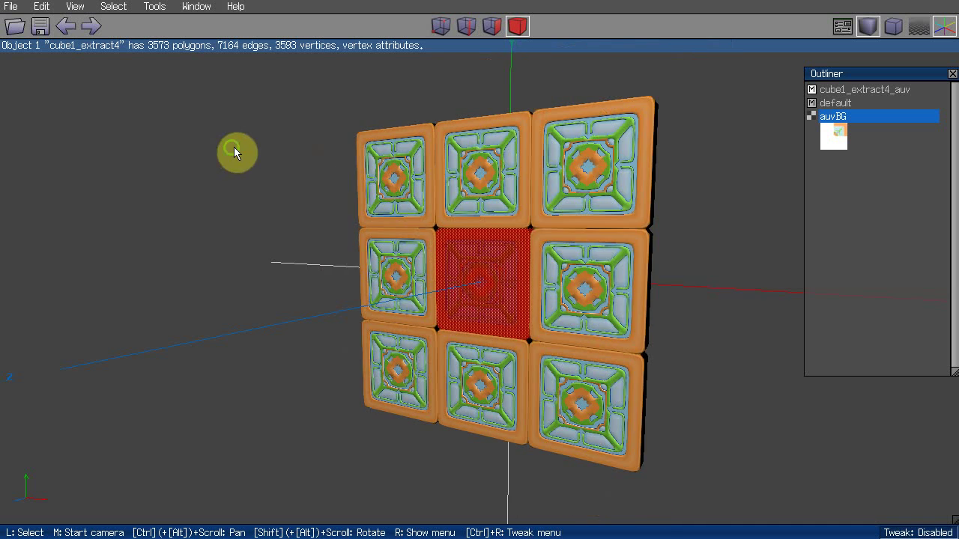
middle_click(234, 147)
left_click(238, 142)
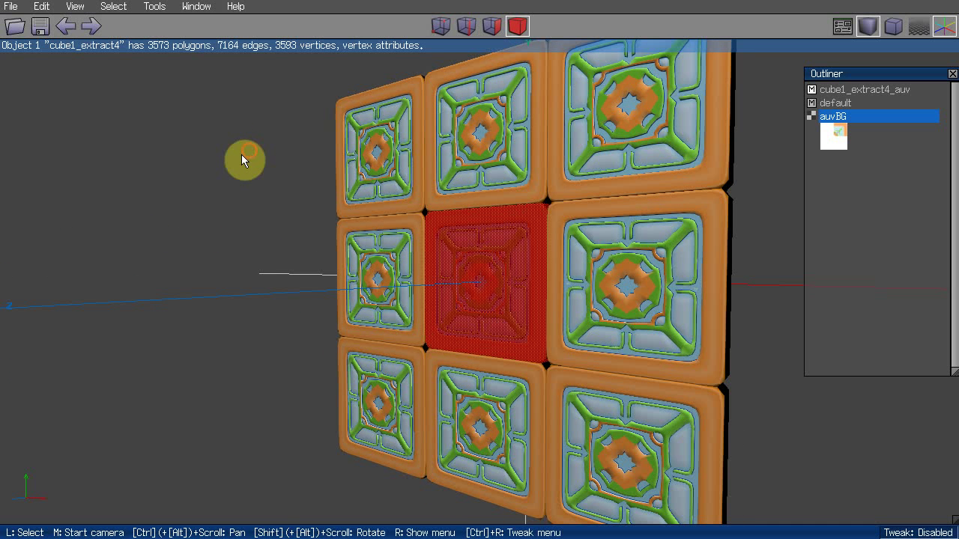
key("space")
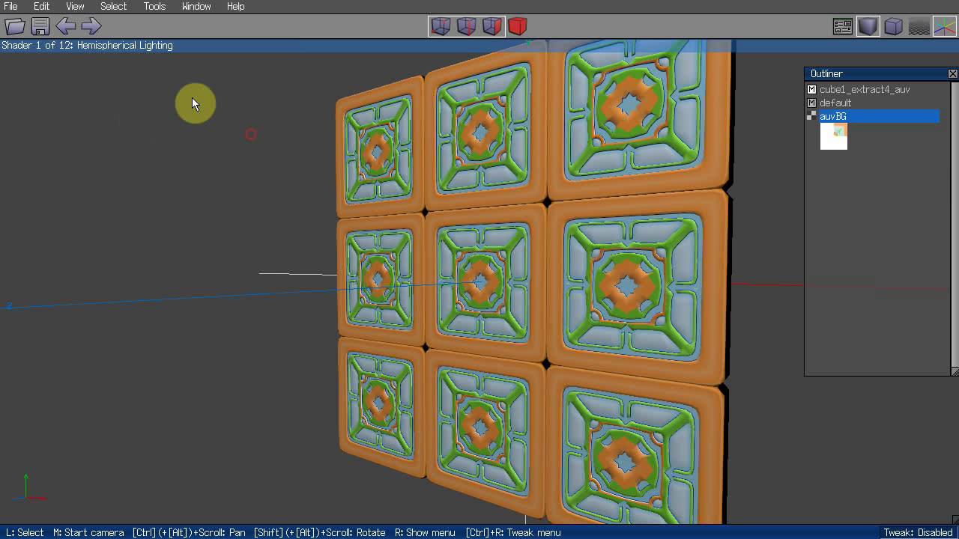
- Select all nine tiles as objects and remove their vertex colors through the vertex attributes
left_click(75, 6)
mouse_move(123, 21)
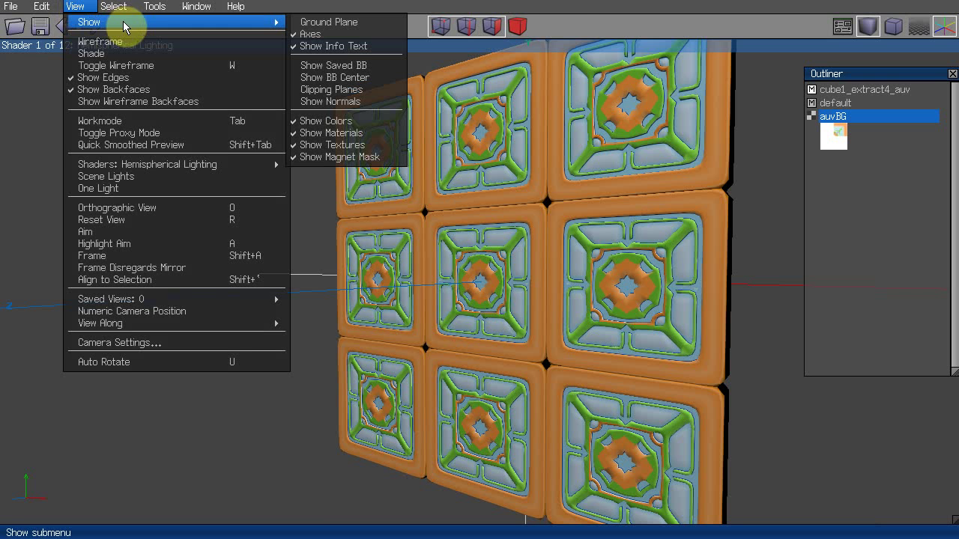
scroll(368, 145, "down", 3)
scroll(369, 144, "down", 2)
left_click_drag(333, 120, 632, 416)
scroll(599, 187, "up", 2)
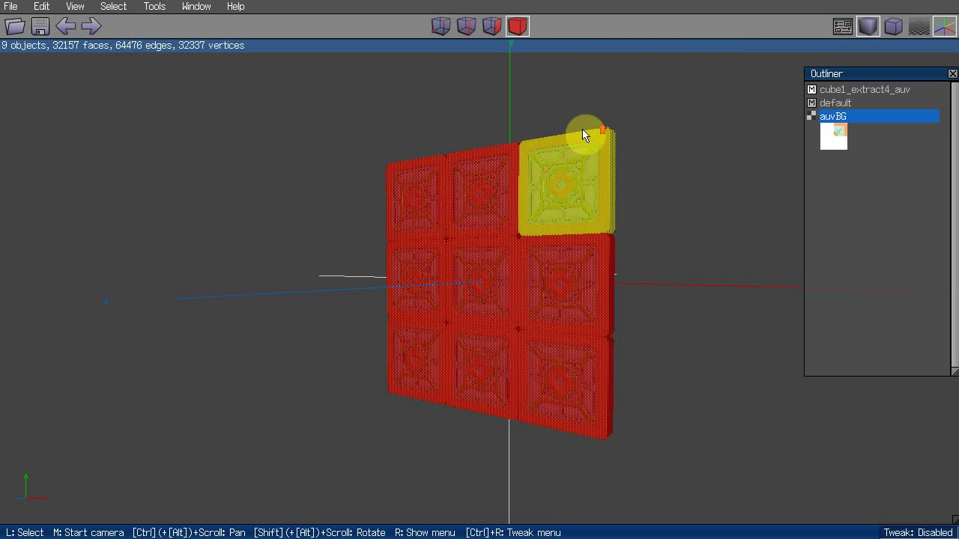
right_click(231, 120)
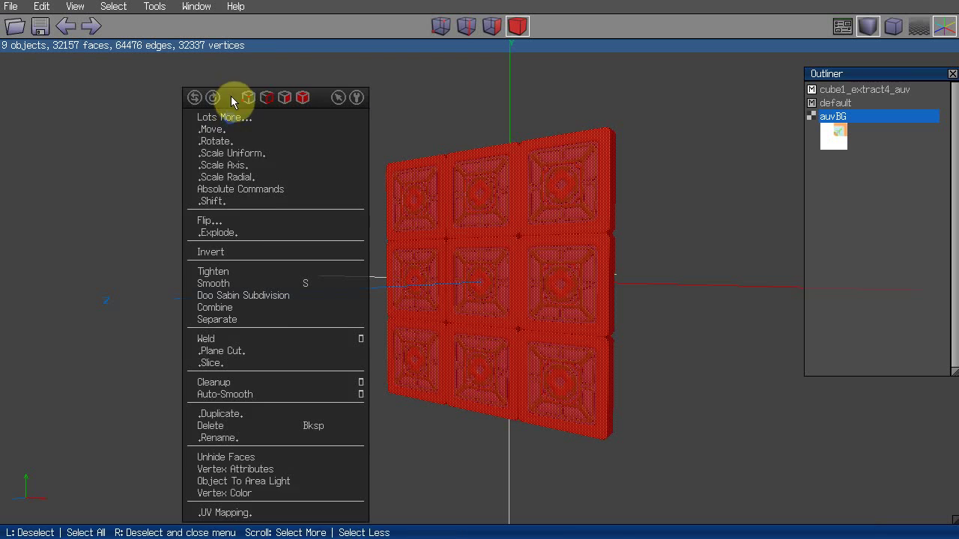
left_click(248, 469)
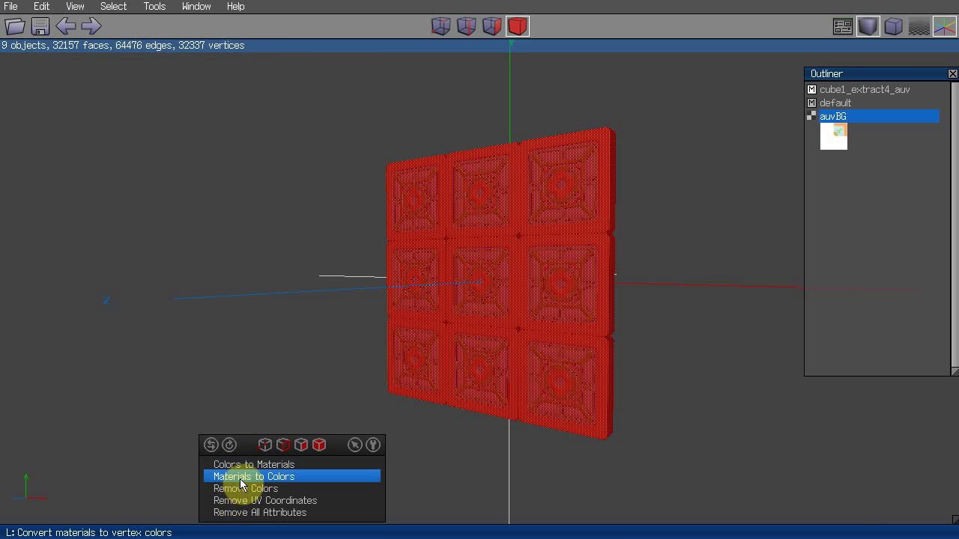
left_click(278, 492)
scroll(288, 181, "up", 3)
scroll(286, 179, "down", 2)
left_click(286, 182)
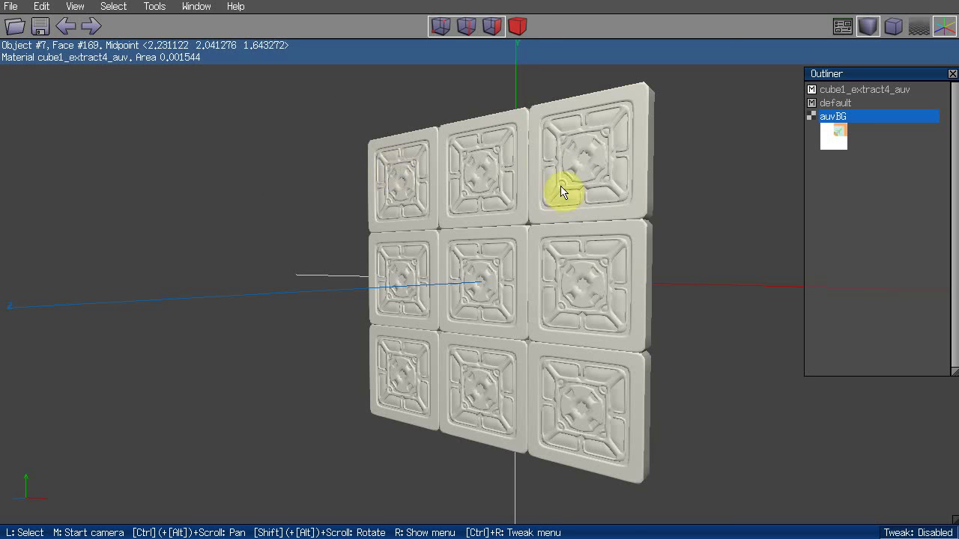
left_click(76, 7)
mouse_move(86, 21)
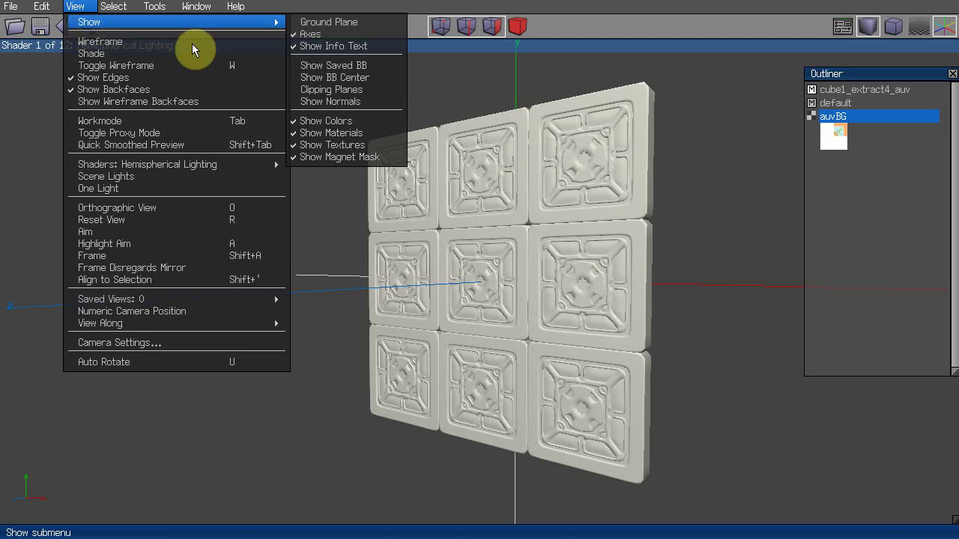
left_click(743, 123)
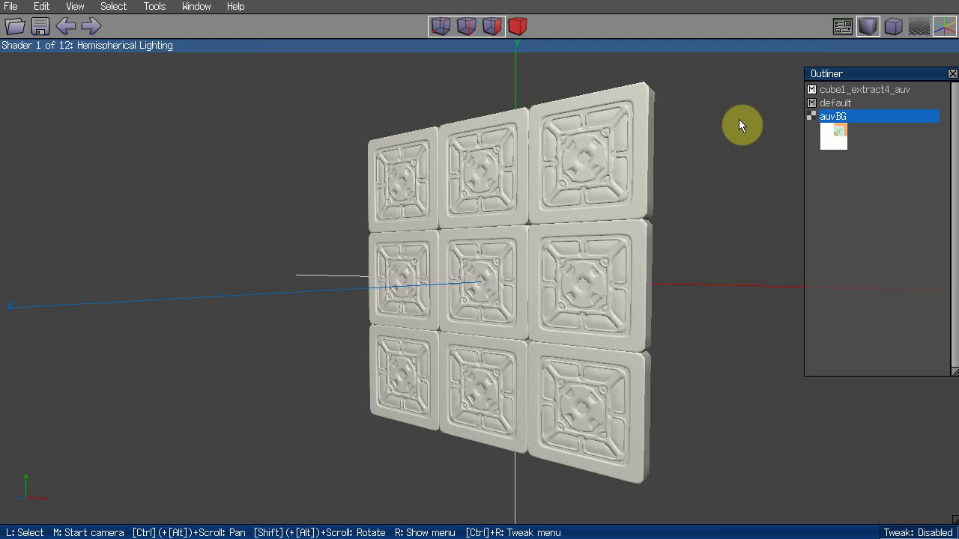
- Set the Vertex Colors option of the cube1_extract4_auv material to Ignore
left_click(873, 90)
right_click(872, 93)
left_click(865, 88)
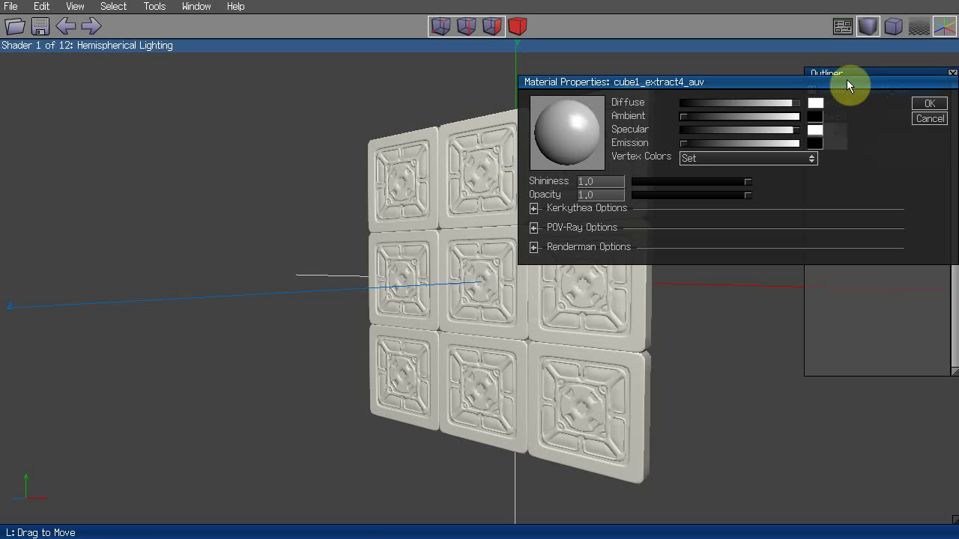
left_click(788, 160)
left_click(767, 143)
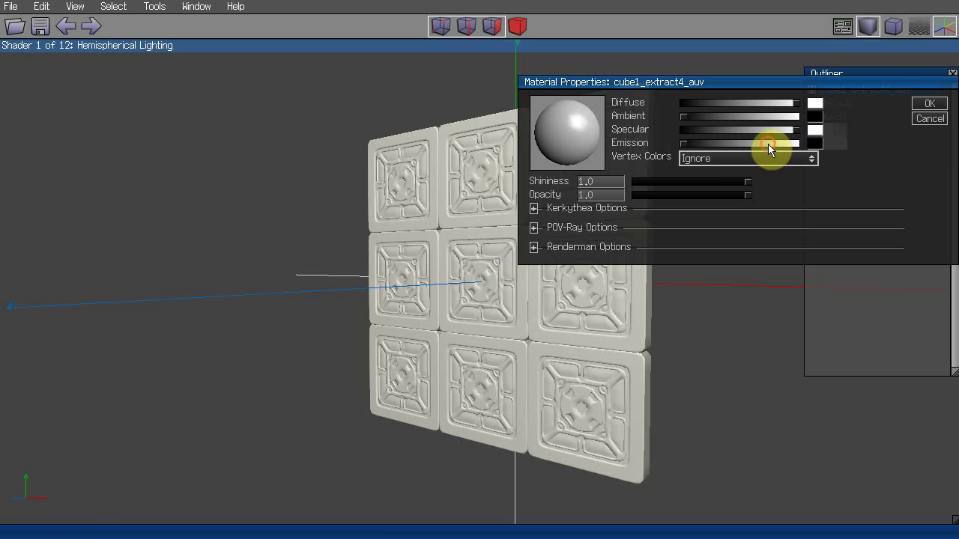
left_click(926, 104)
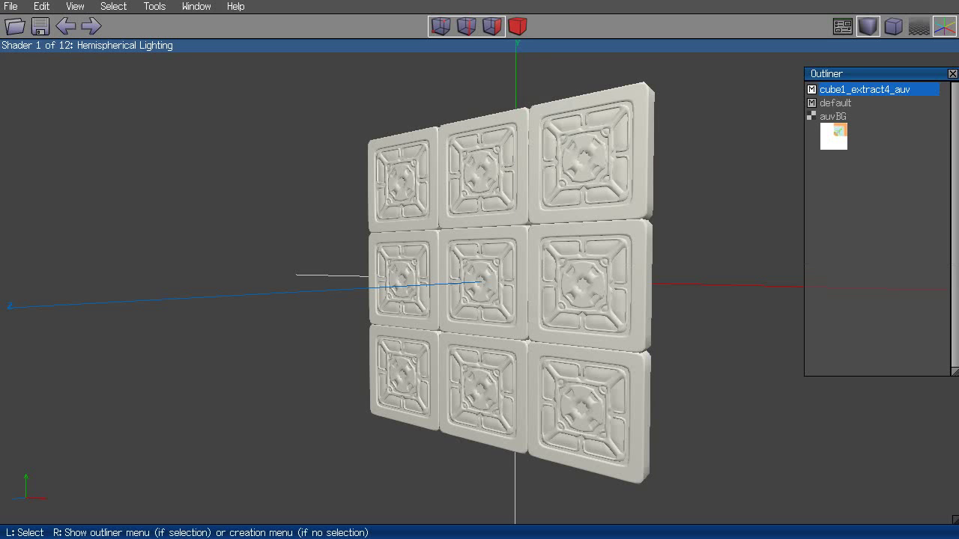
middle_click(740, 144)
left_click(739, 141)
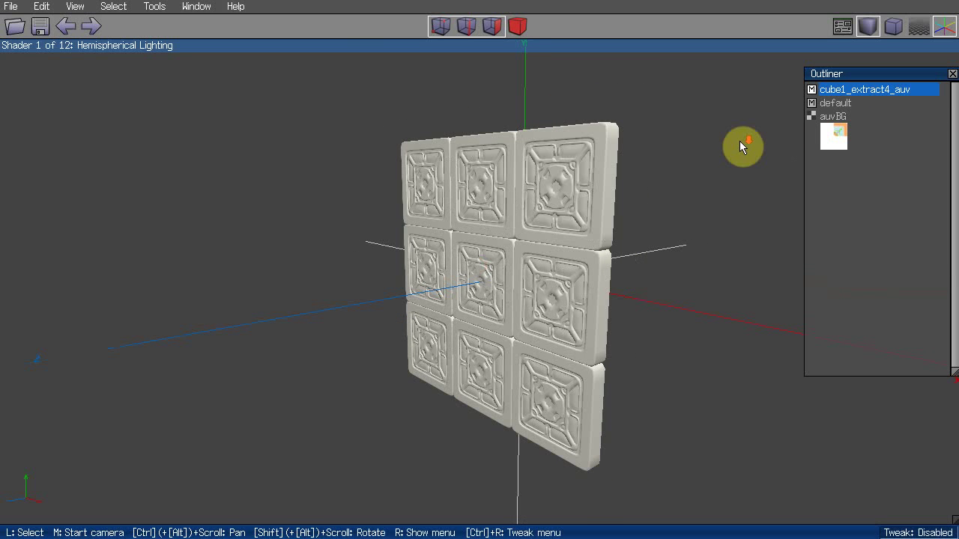
- Assign the auvBG image to the cube1_extract4_auv material as its diffuse texture and inspect the textured tiles
left_click(838, 117)
left_click_drag(838, 118, 839, 91)
left_click(858, 105)
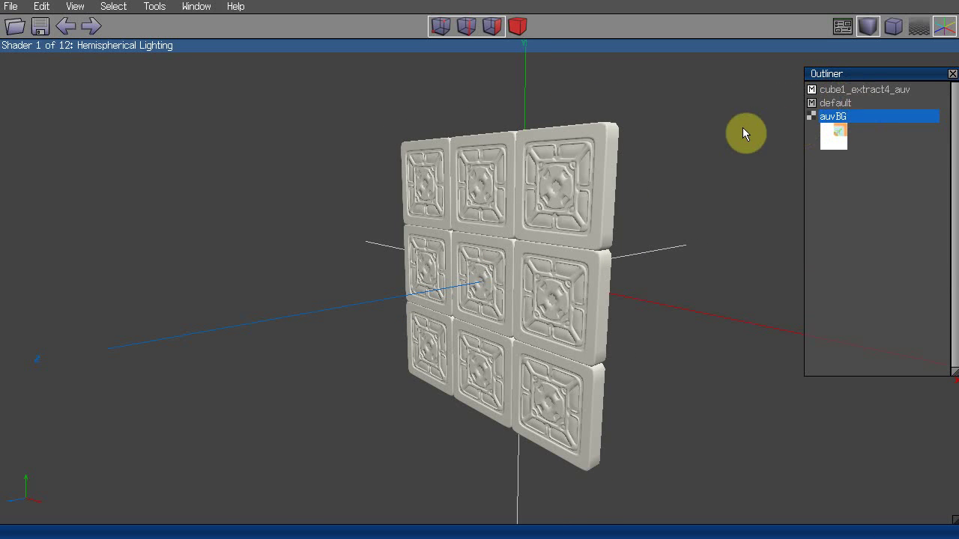
scroll(293, 208, "up", 2)
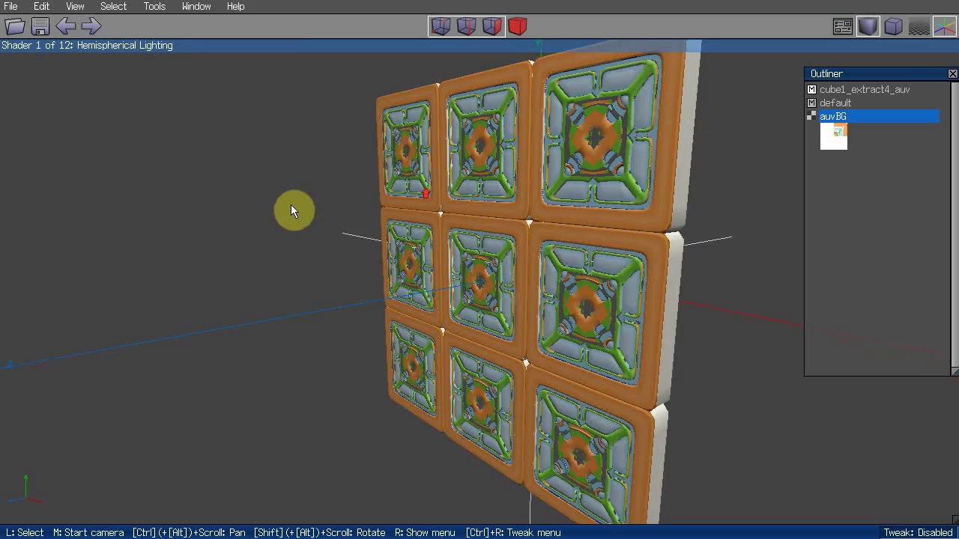
middle_click(295, 199)
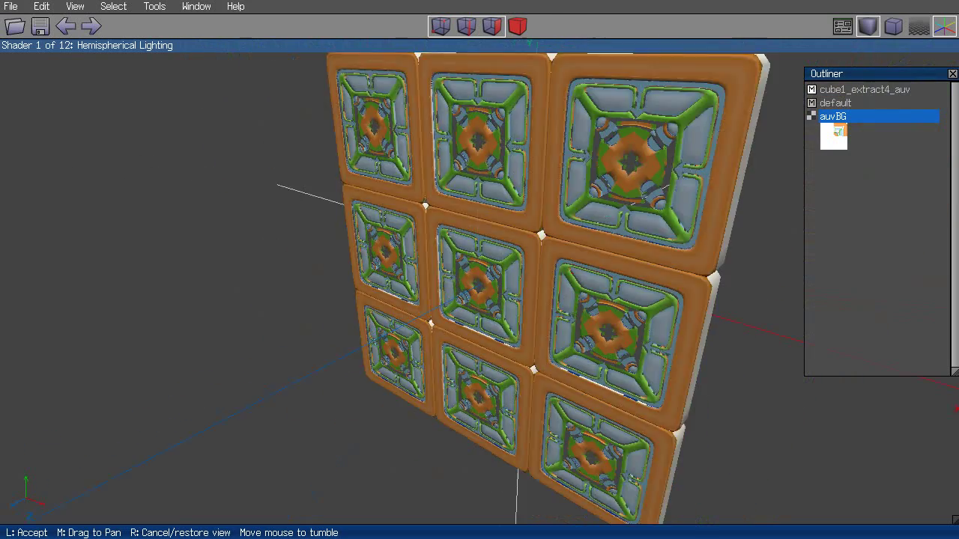
left_click(283, 193)
middle_click(282, 193)
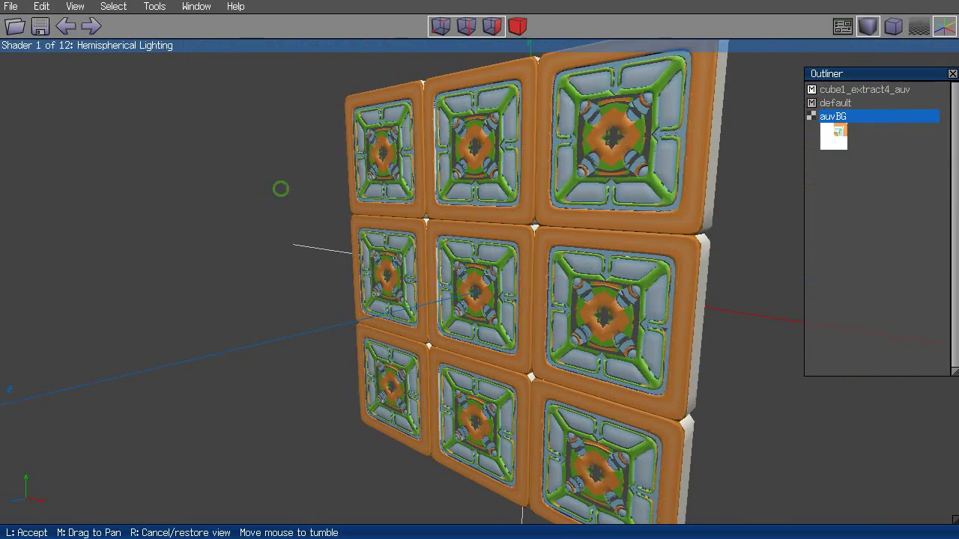
left_click(585, 221)
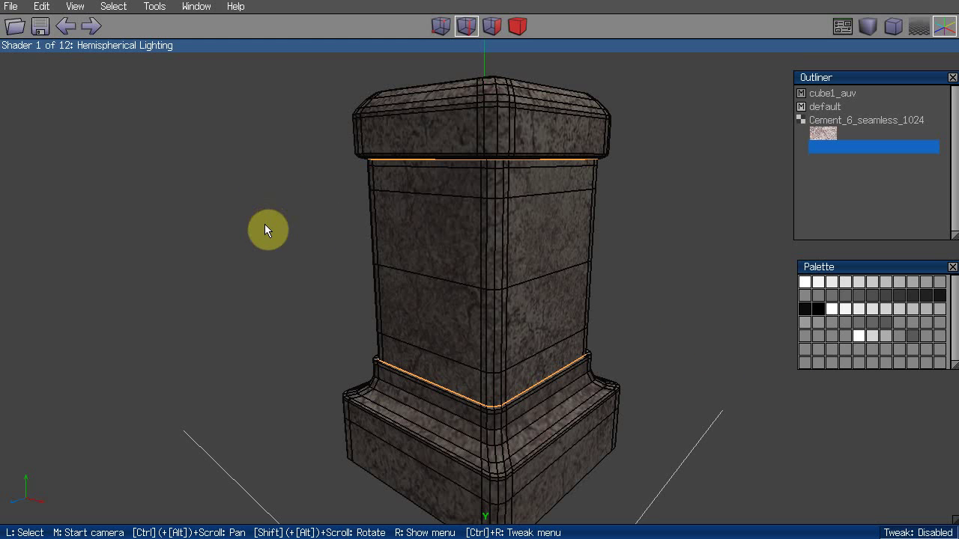
- Preview the pillar smoothed without edges, first with its cement texture and with the Spherical Harmonics 9 shader
middle_click(285, 244)
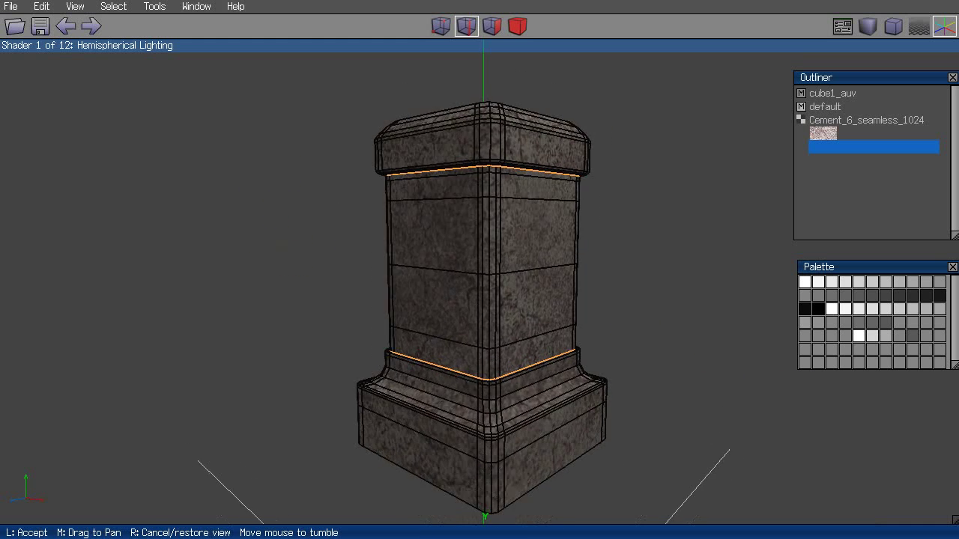
left_click(278, 213)
key("Tab")
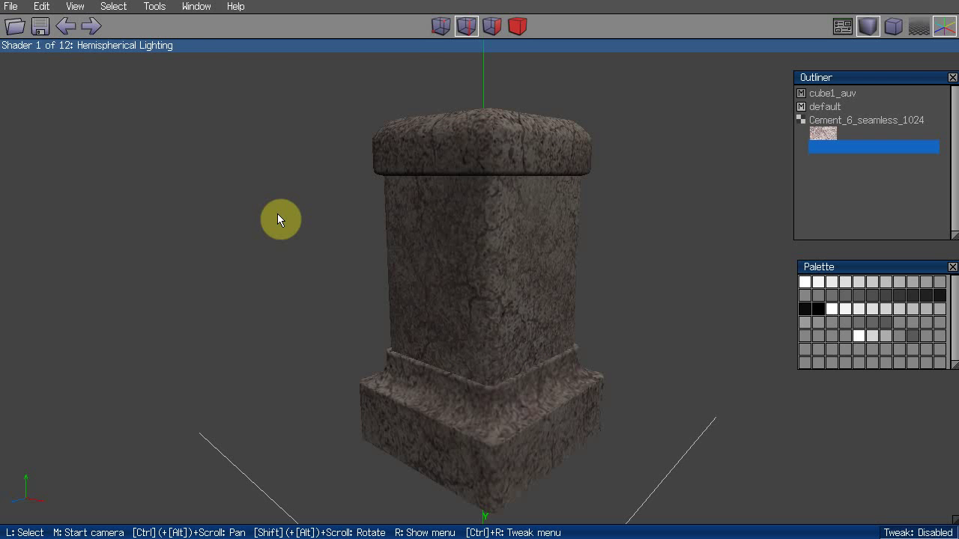
key("shift+Tab")
middle_click(277, 213)
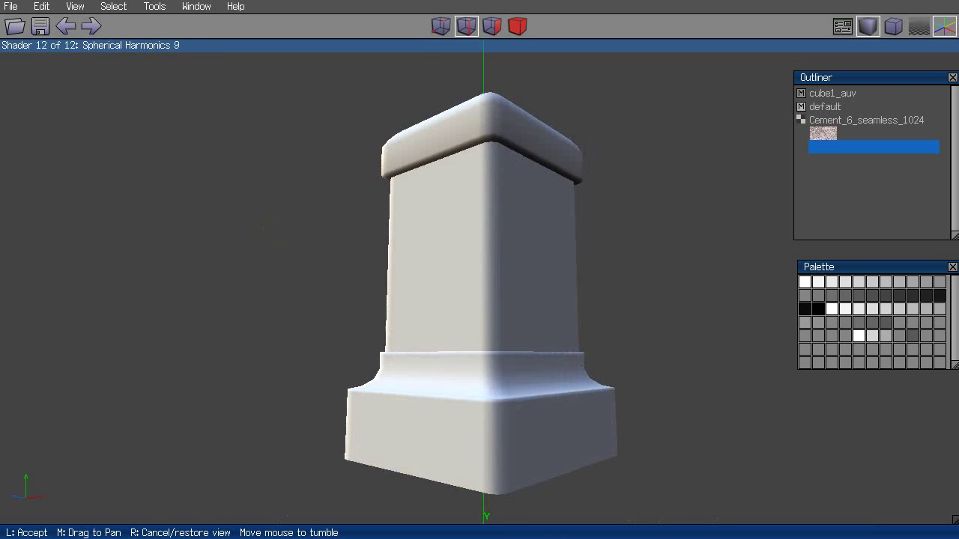
left_click(278, 213)
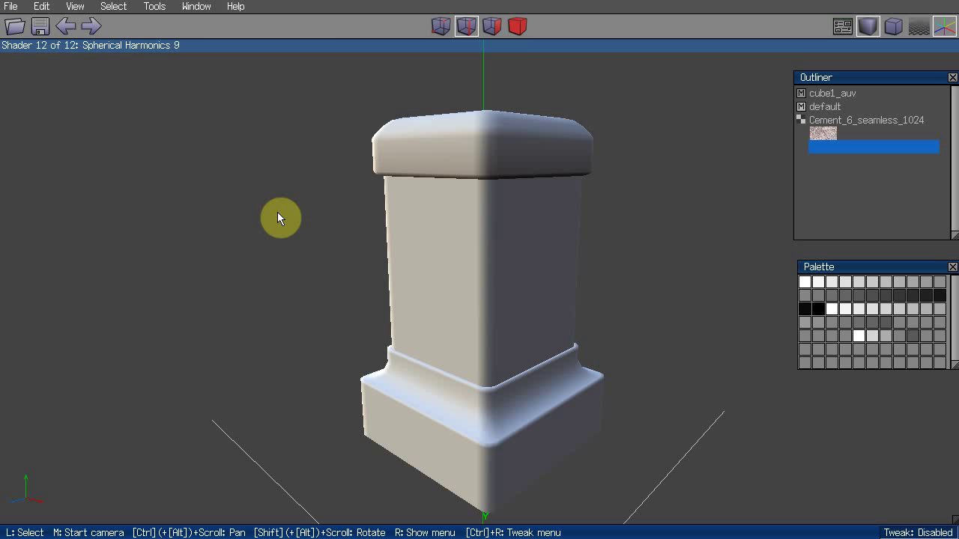
- Examine the cement texture on the smoothed pillar under Hemispherical Lighting, and return to the edge display
key("s")
middle_click(279, 212)
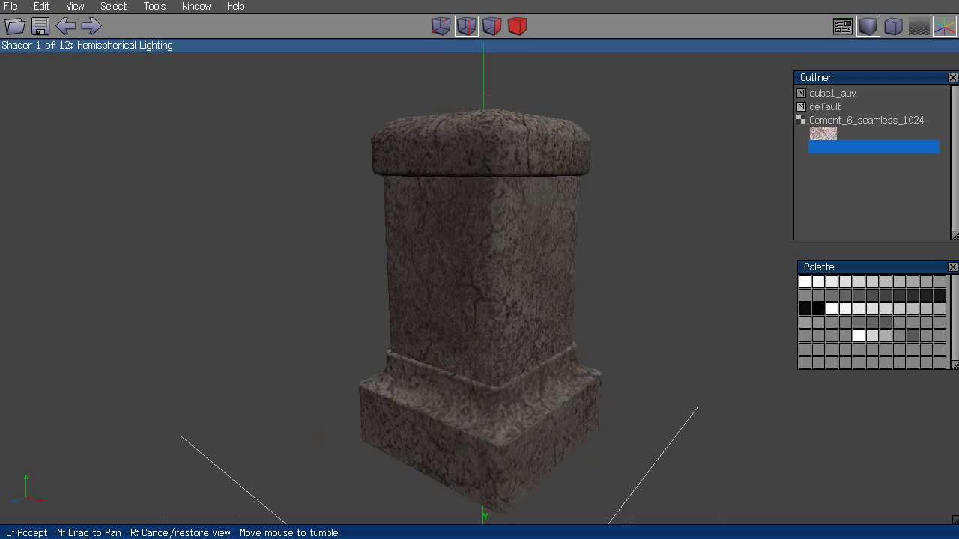
left_click(234, 174)
middle_click(248, 173)
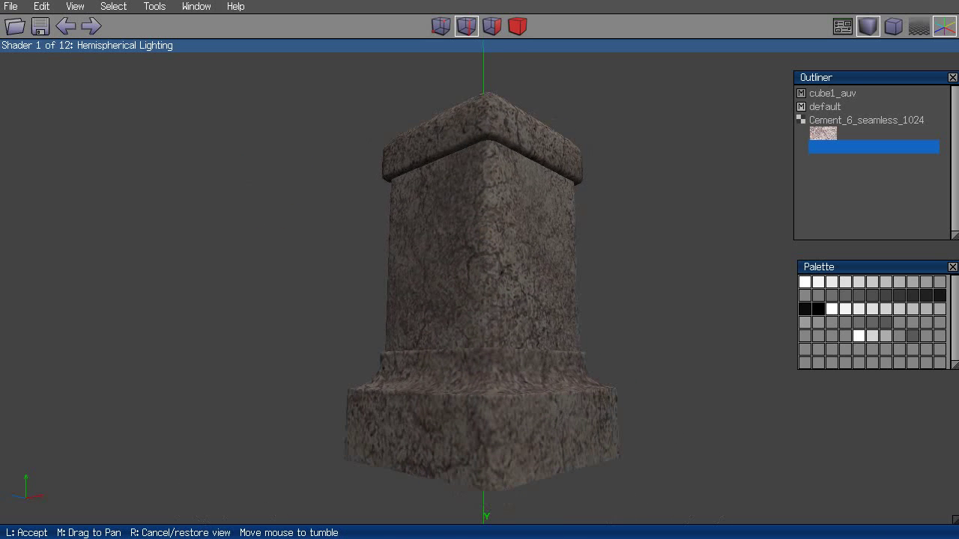
left_click(251, 179)
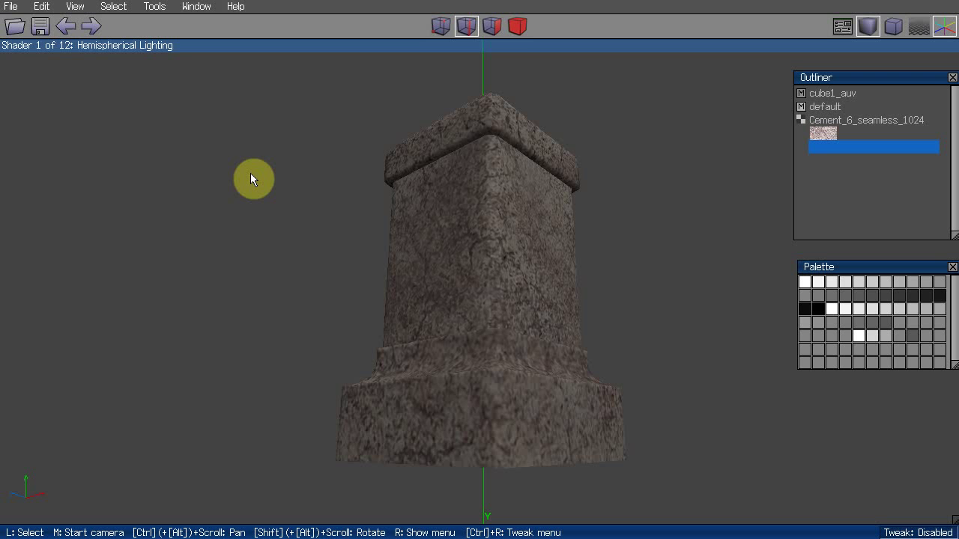
scroll(258, 171, "up", 3)
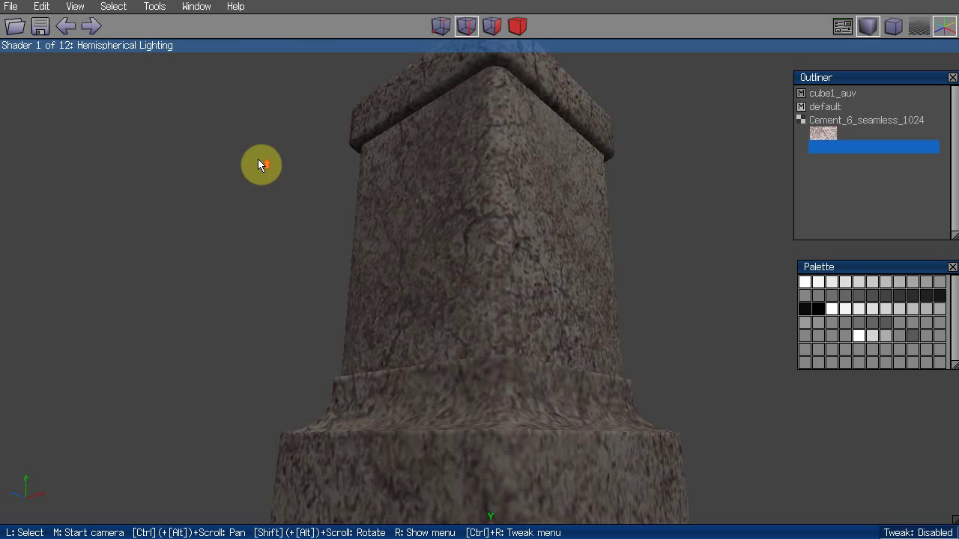
scroll(274, 141, "down", 5)
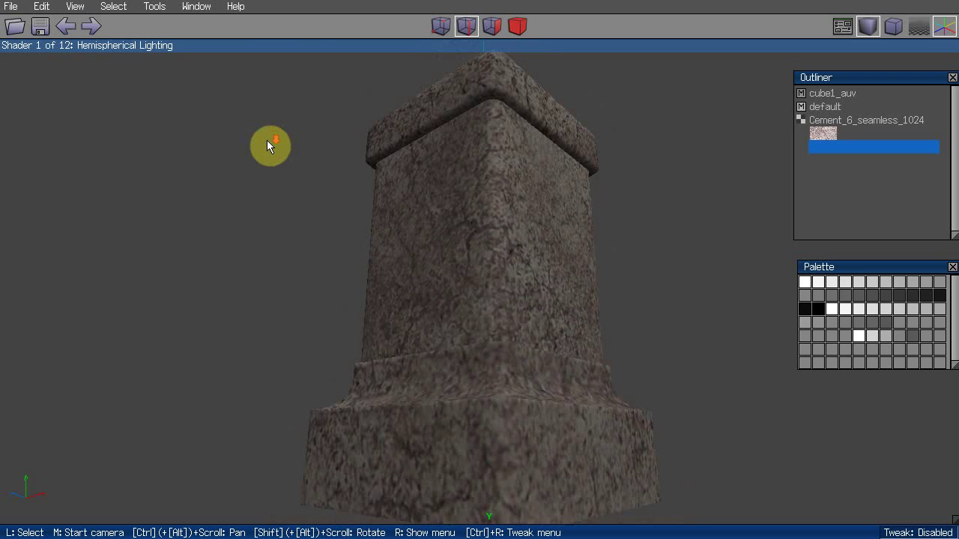
scroll(297, 181, "down", 1)
middle_click(297, 181)
left_click(298, 181)
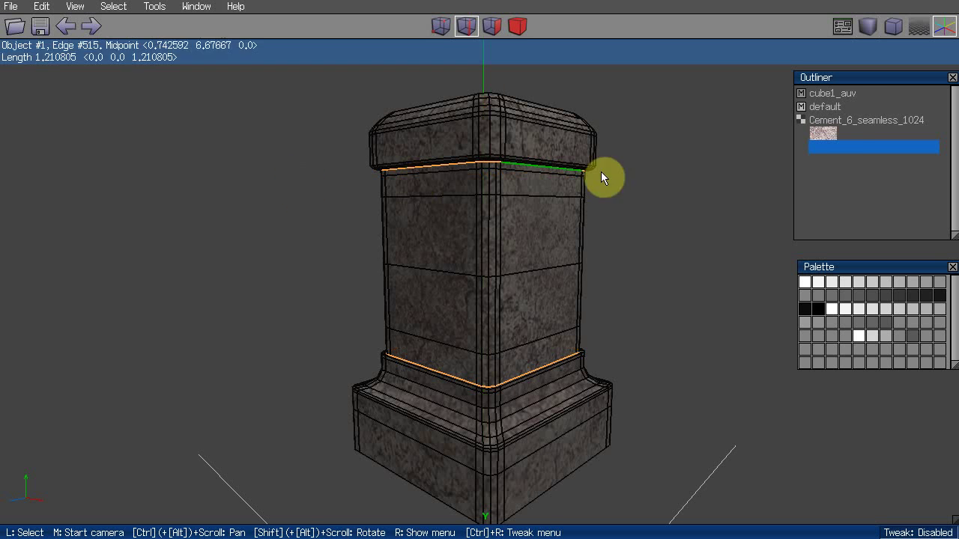
- Set the Vertex Colors option of the cube1_auv material to Set and inspect the pillar from several angles
left_click(842, 95)
right_click(842, 94)
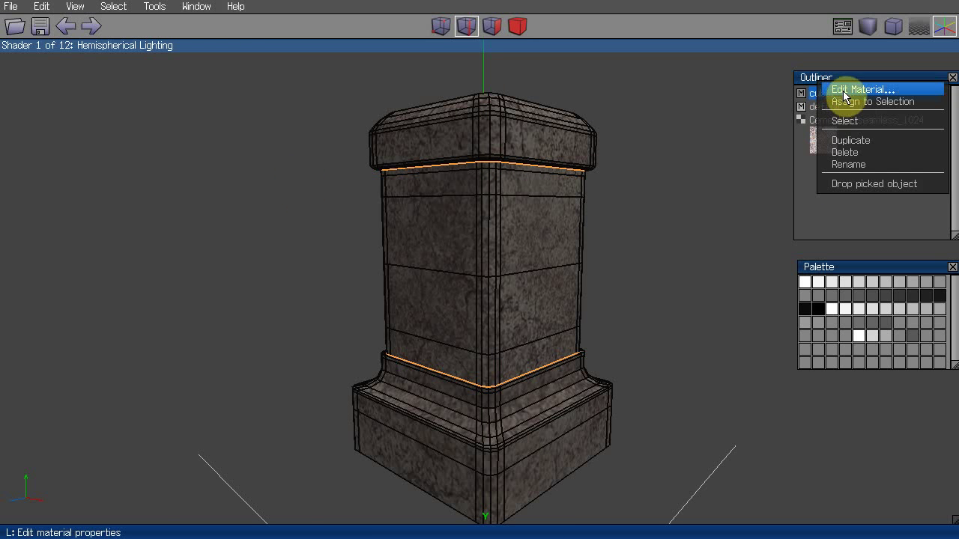
left_click(843, 91)
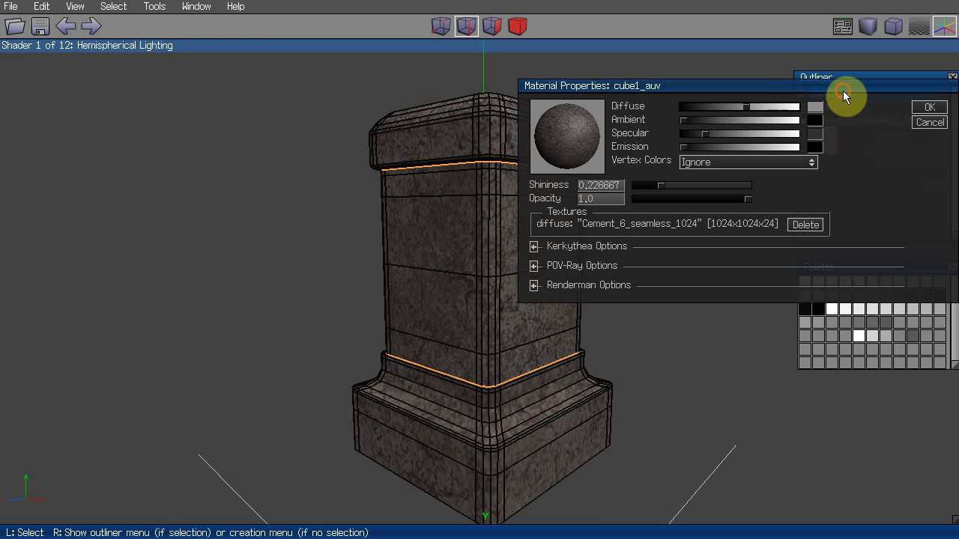
left_click(799, 165)
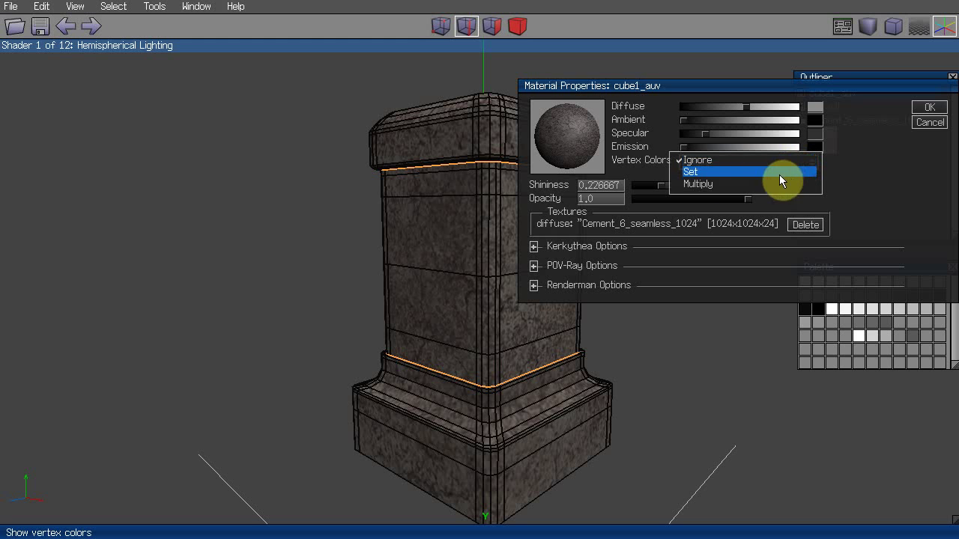
left_click(697, 173)
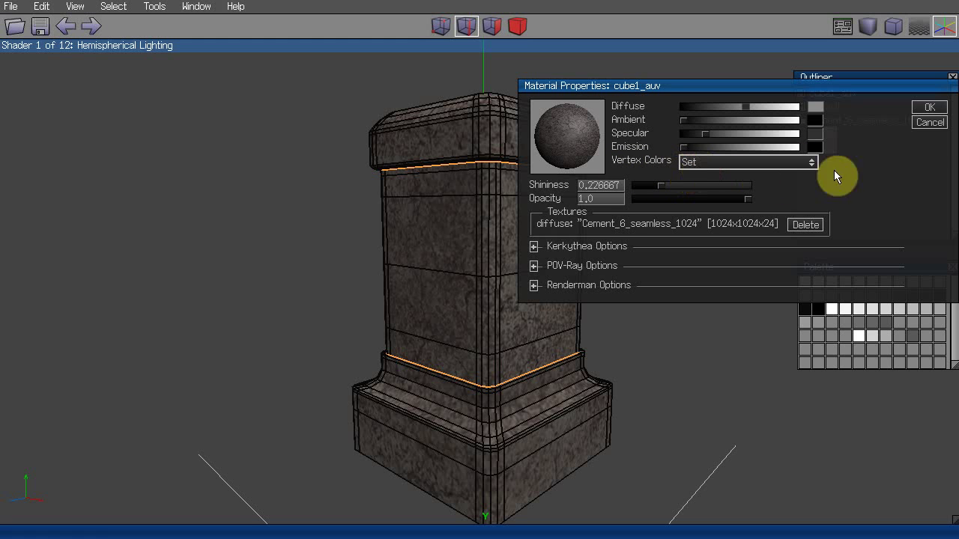
left_click(927, 107)
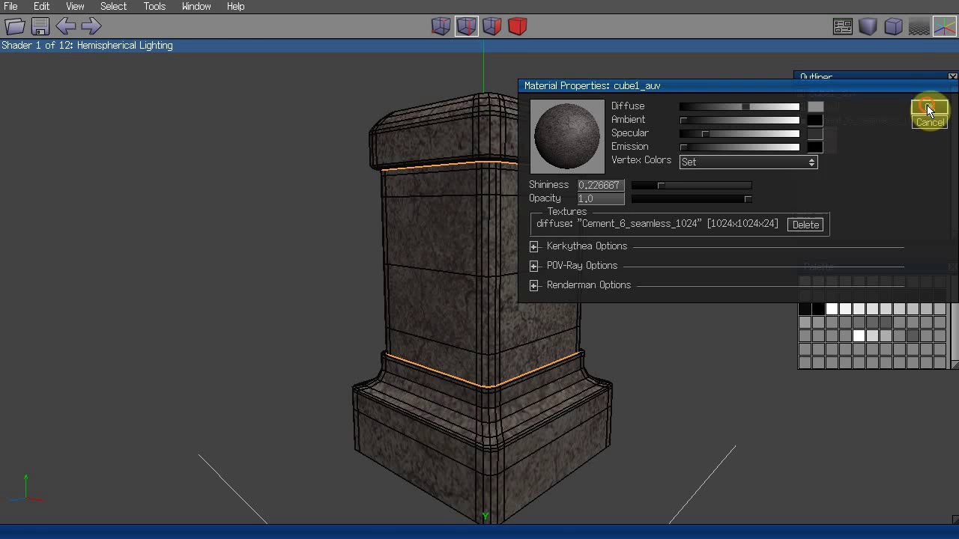
middle_click(324, 118)
left_click(316, 124)
middle_click(318, 119)
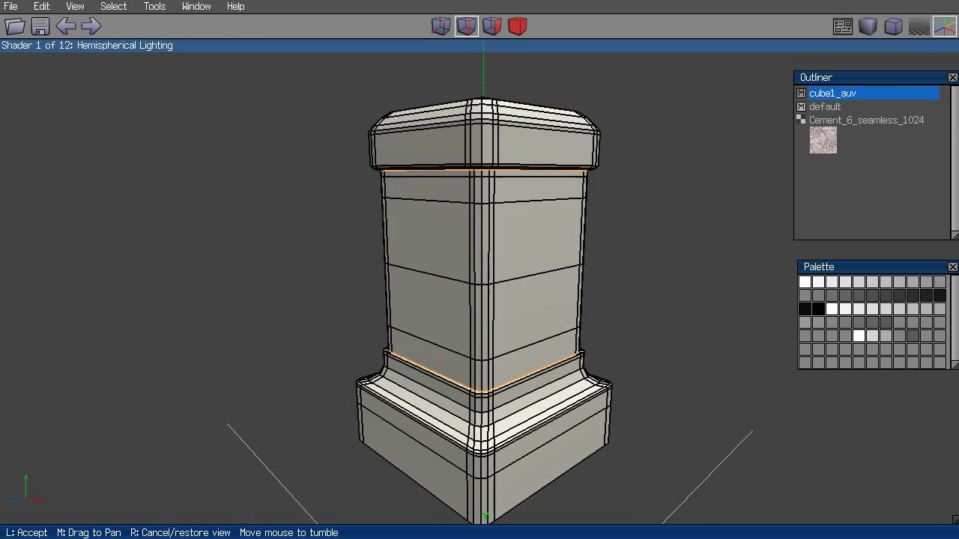
left_click(310, 123)
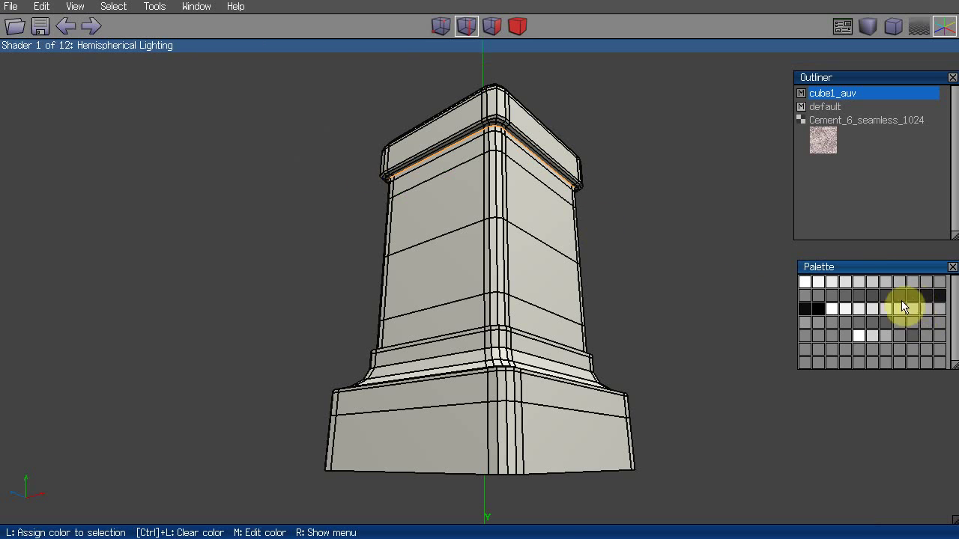
- Clear all colors from the palette
mouse_move(871, 271)
left_mouse_down()
mouse_move(849, 264)
mouse_move(871, 265)
left_mouse_up()
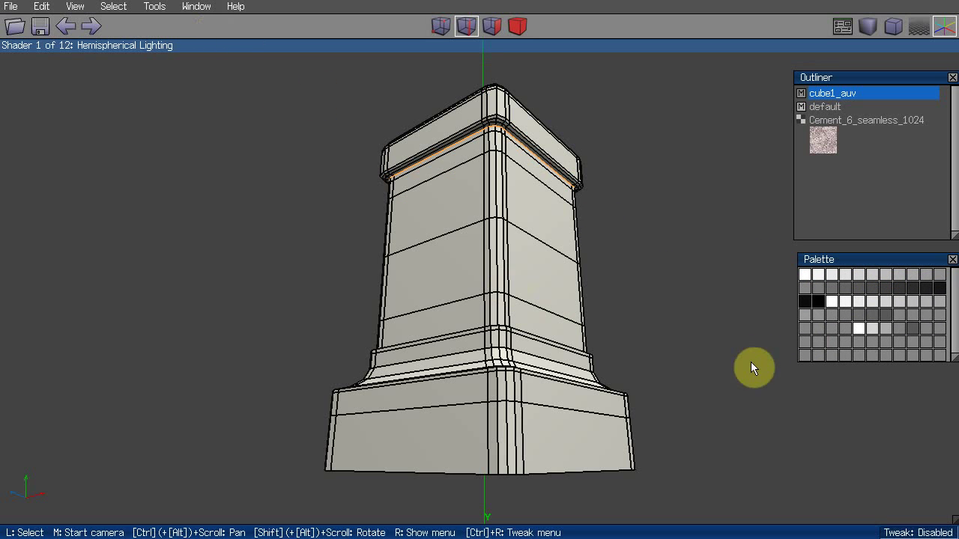
right_click(836, 321)
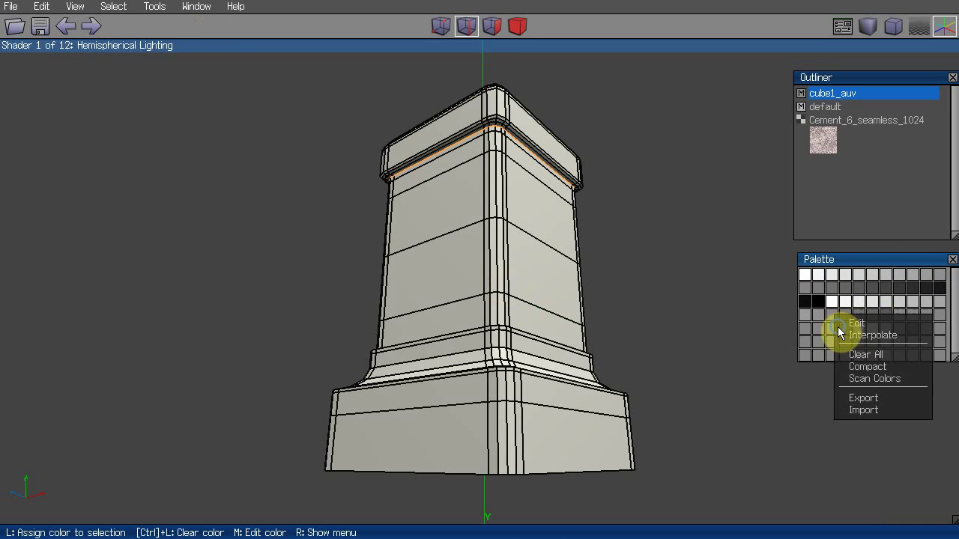
left_click(865, 355)
middle_click(603, 252)
left_click(479, 262)
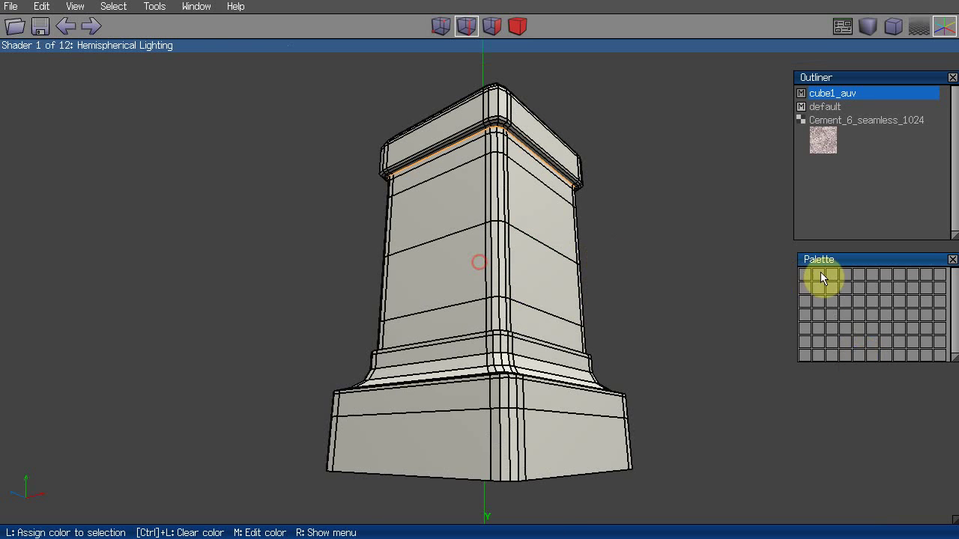
- Set the first palette swatch to white and the last swatch of the first row to black, and interpolate the empty colors between them
middle_click(805, 275)
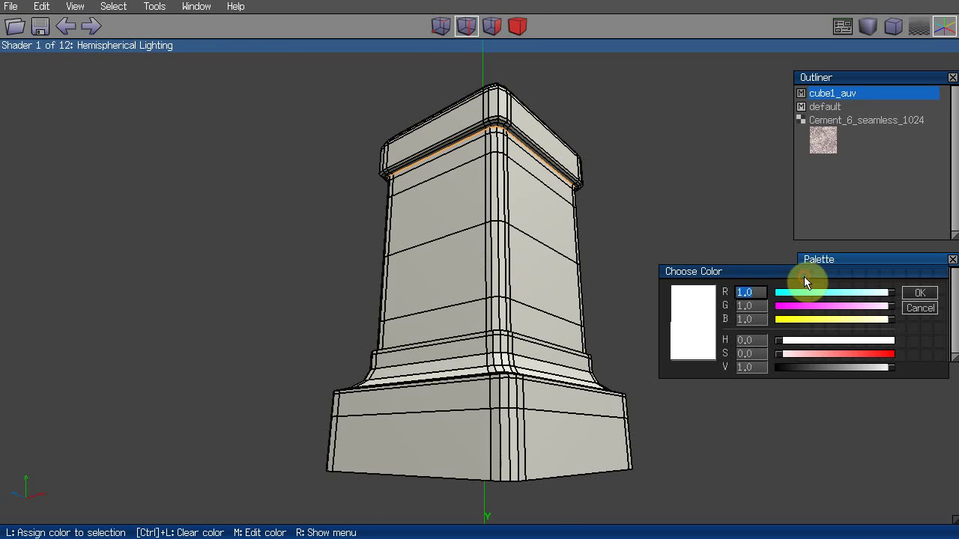
left_click(915, 294)
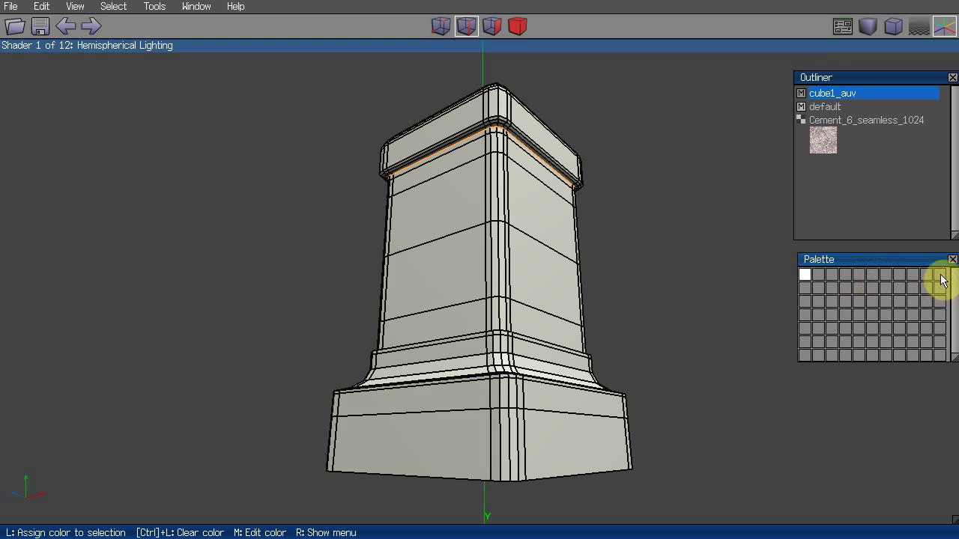
key("m")
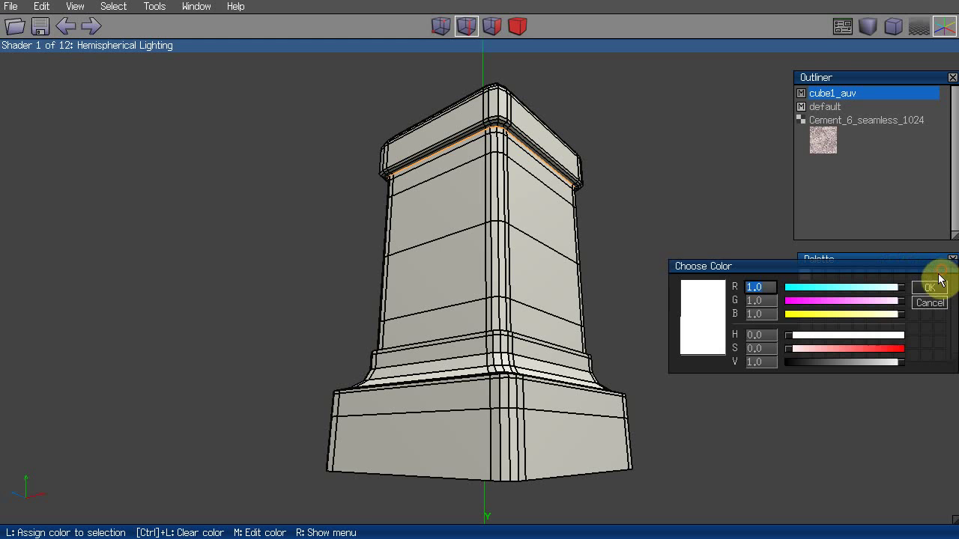
left_click_drag(899, 362, 781, 361)
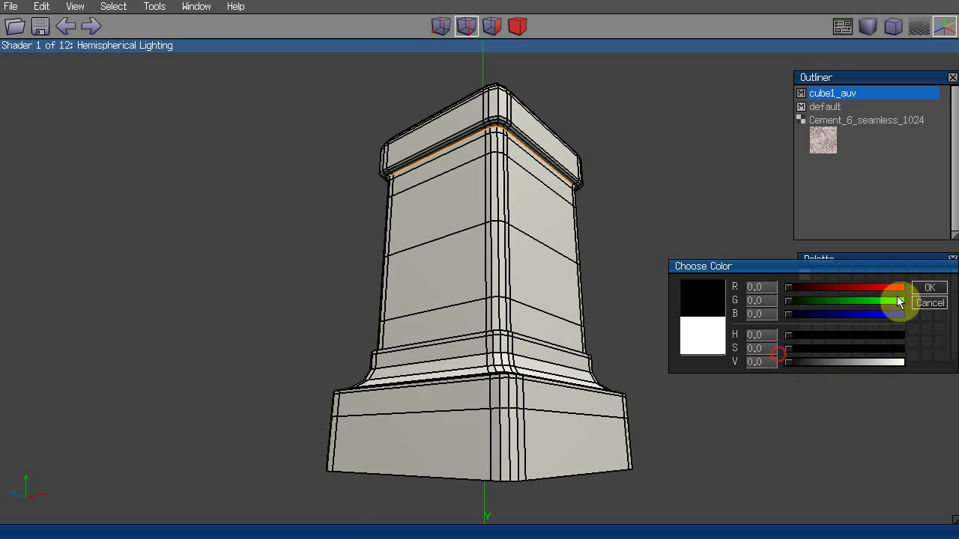
left_click(927, 289)
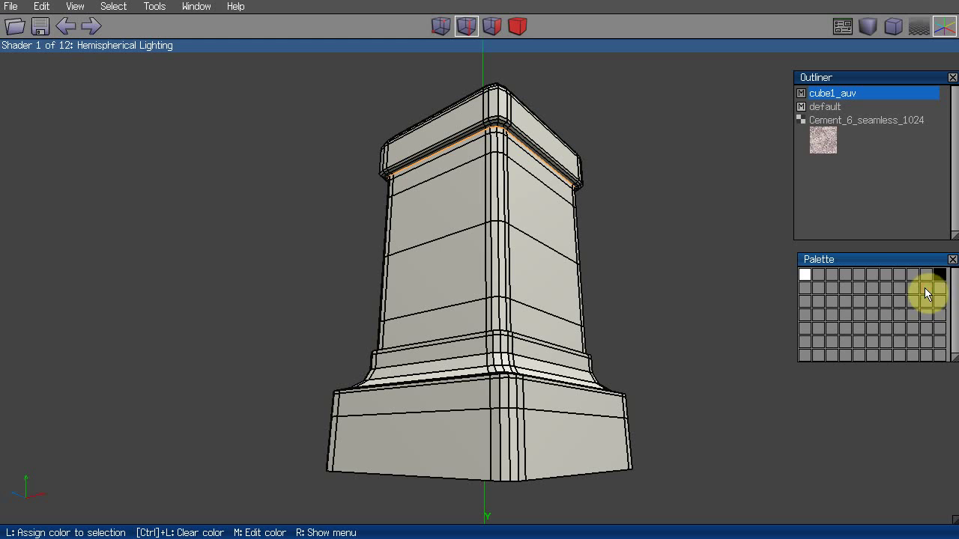
right_click(873, 276)
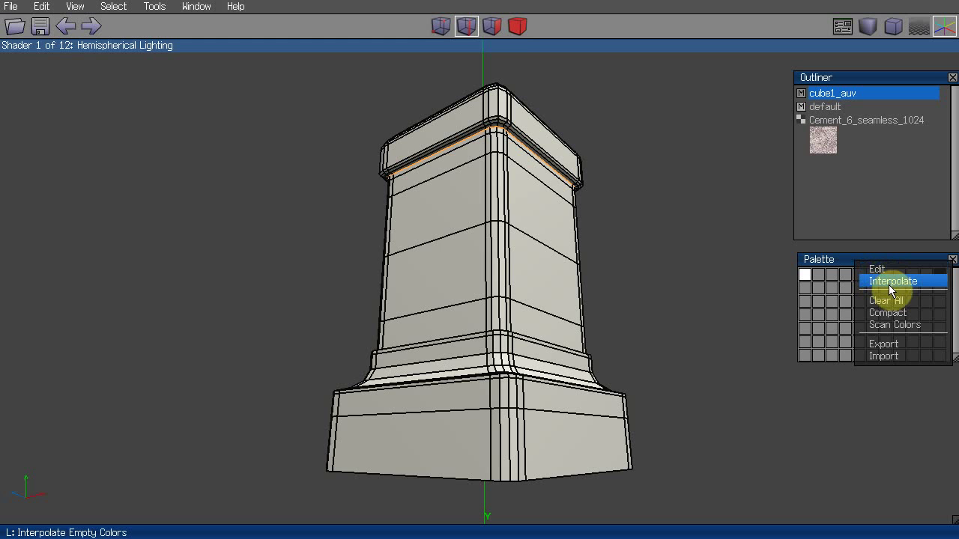
left_click(888, 282)
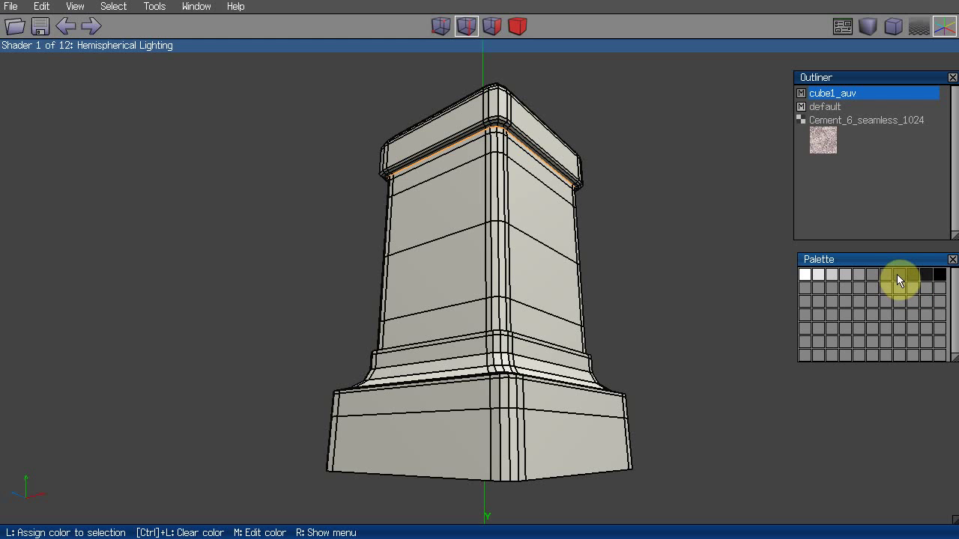
- Copy a dark gray to the fifth cell and a light gray to the first cell of the third palette row, and interpolate between them
left_click_drag(911, 274, 858, 304)
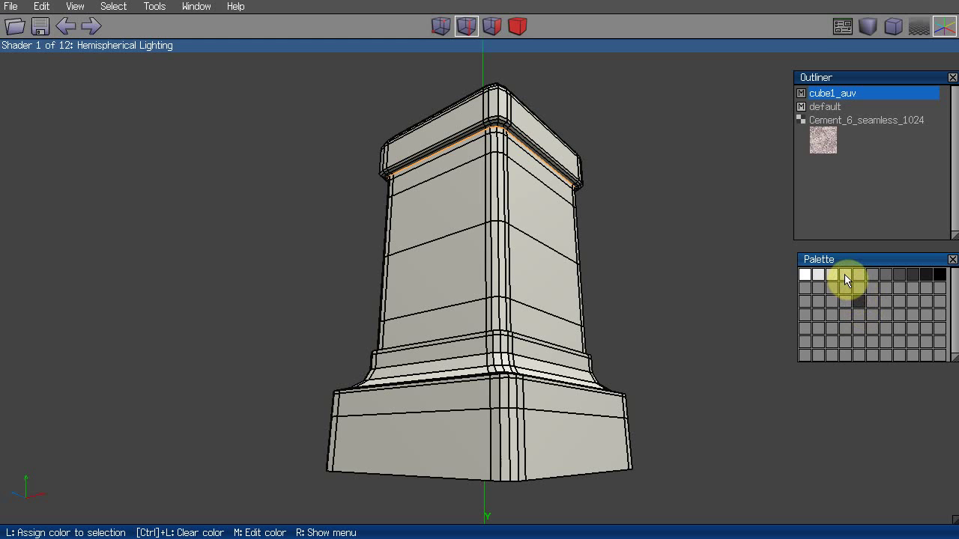
left_click_drag(846, 274, 806, 302)
right_click(824, 303)
left_click(849, 311)
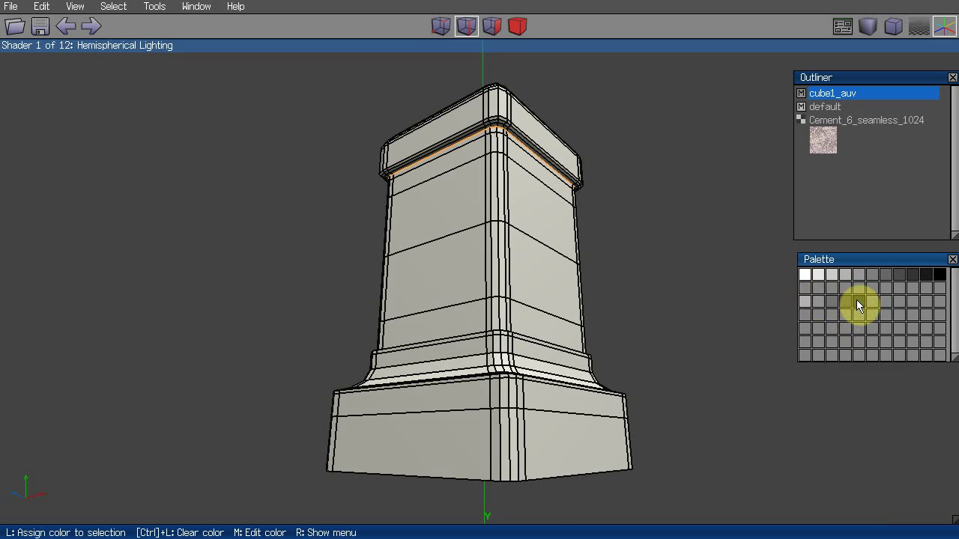
- Select the edge loop where the shaft meets the cap and assign it the darkest gray of the third palette row
middle_click(616, 254)
left_click(584, 244)
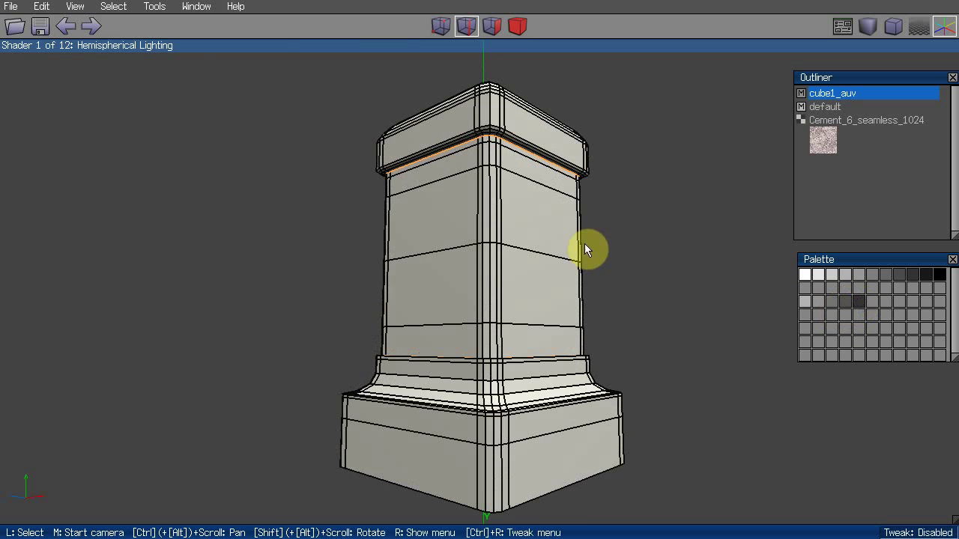
left_click(455, 150)
key("l")
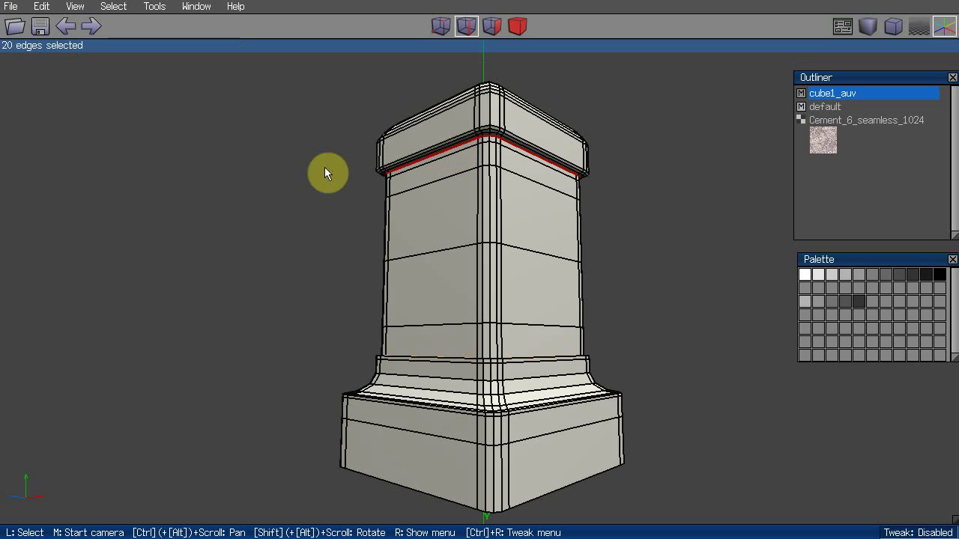
key("w")
key("w")
scroll(274, 254, "up", 5)
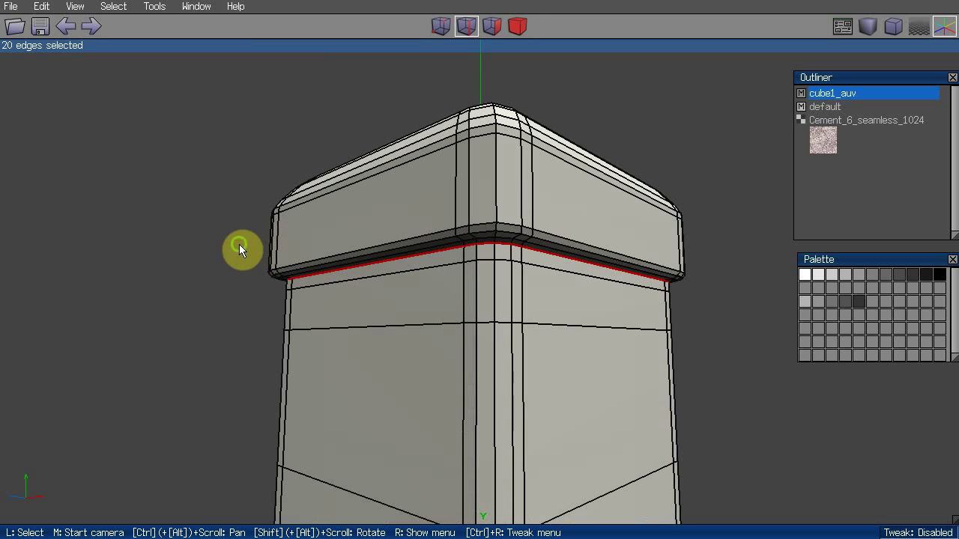
middle_click(239, 244)
left_click(239, 244)
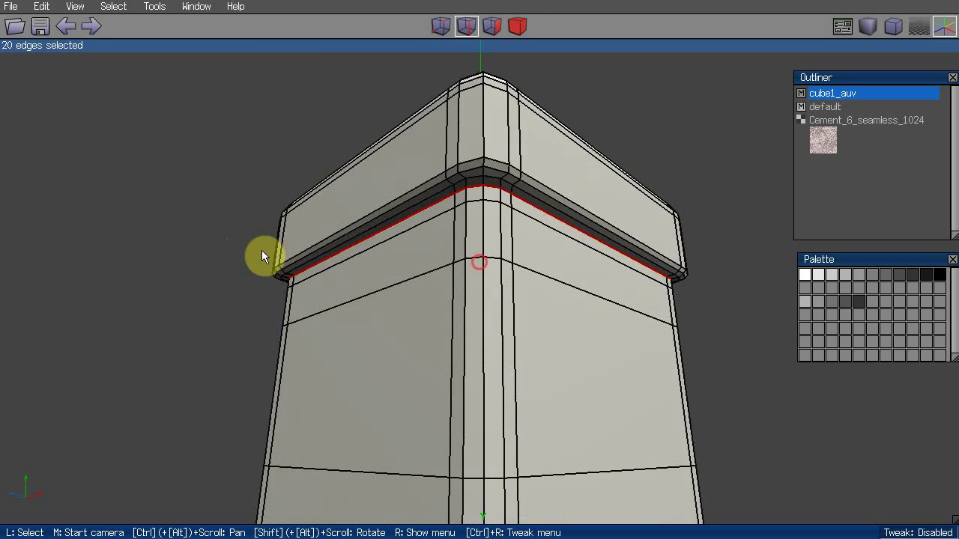
left_click(860, 300)
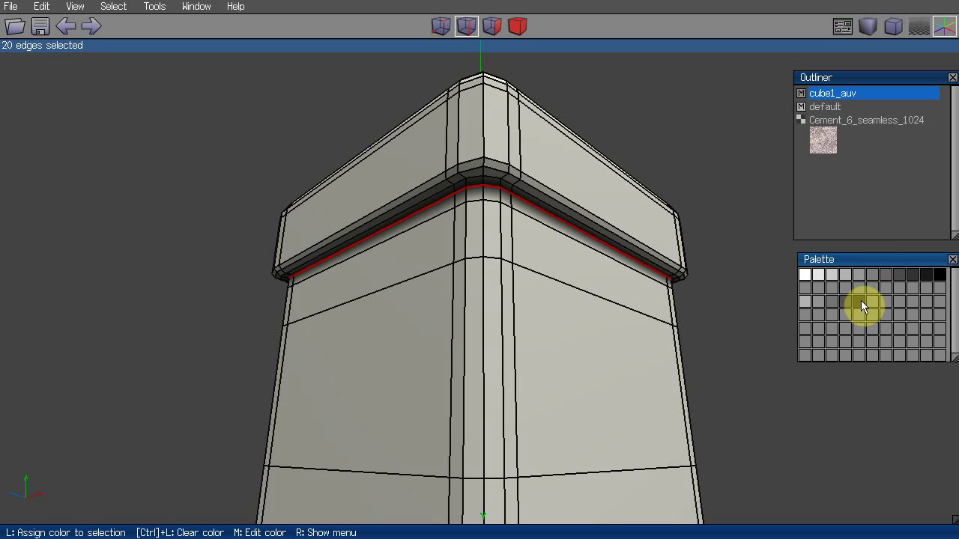
- Select the adjacent edge loop on the cap's underside and assign it the second-darkest gray of the third palette row
scroll(230, 281, "down", 2)
middle_click(233, 271)
left_click(235, 271)
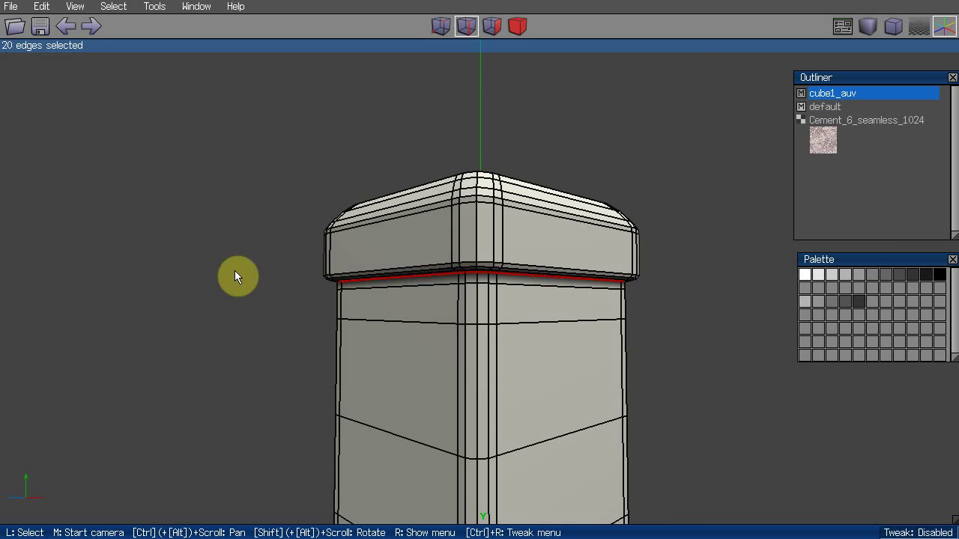
middle_click(234, 246)
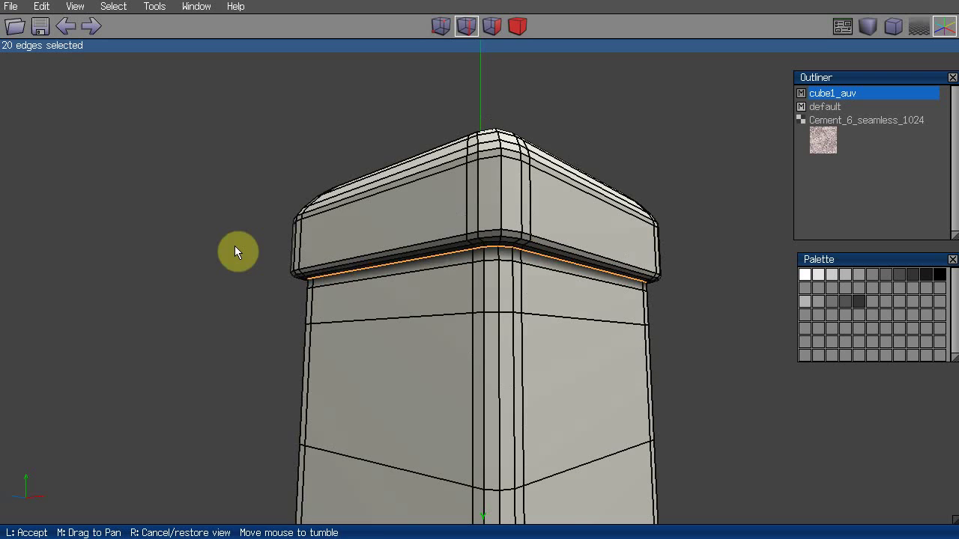
left_click(235, 246)
key("space")
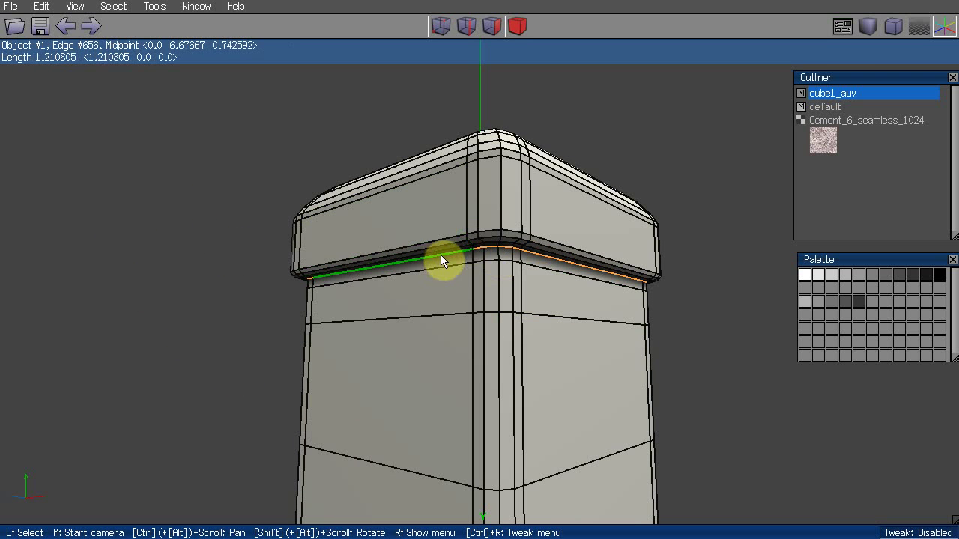
middle_click(331, 223)
scroll(294, 227, "up", 3)
left_click(293, 227)
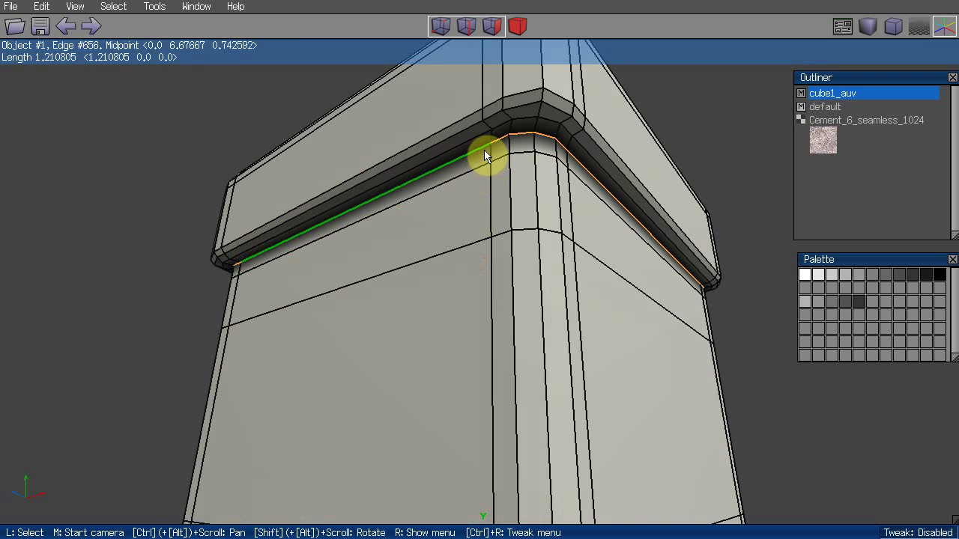
key("e")
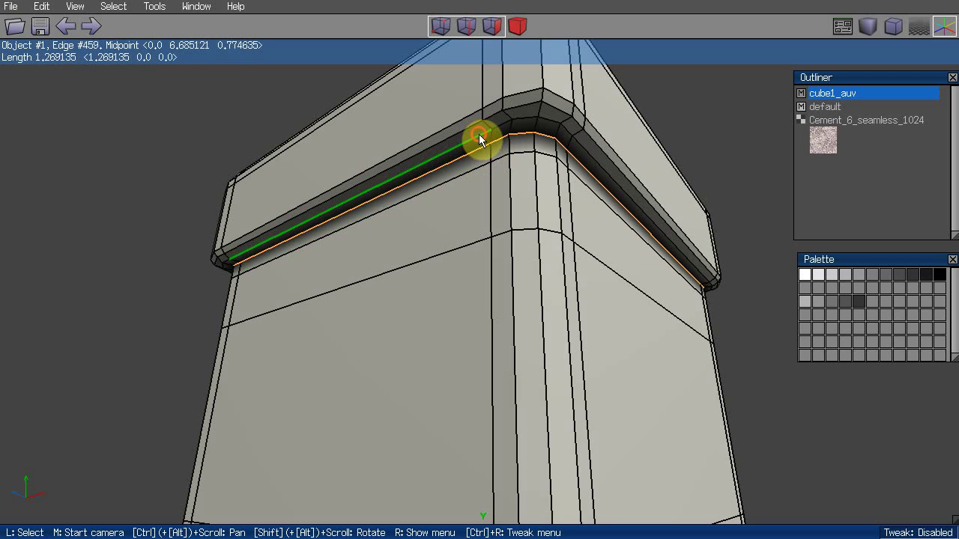
left_click(480, 140)
key("l")
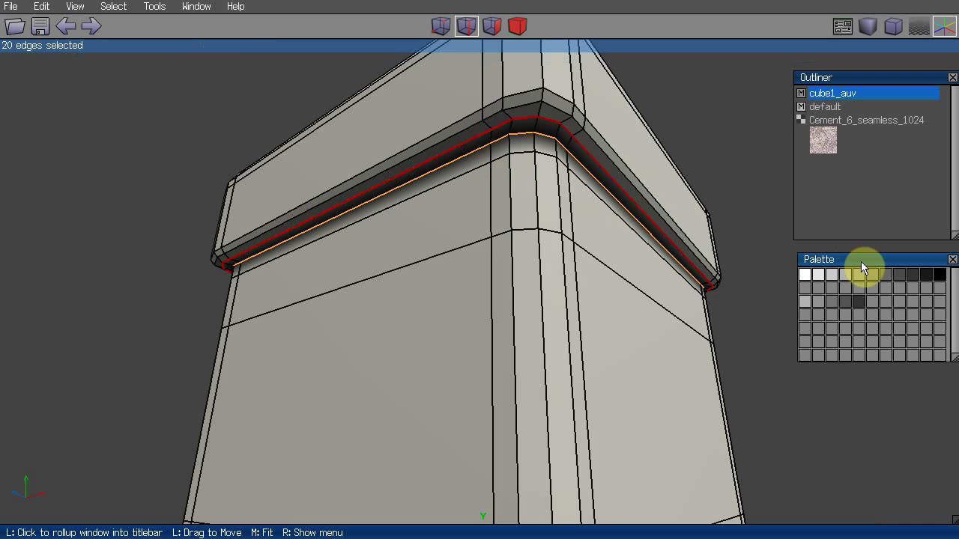
left_click(844, 304)
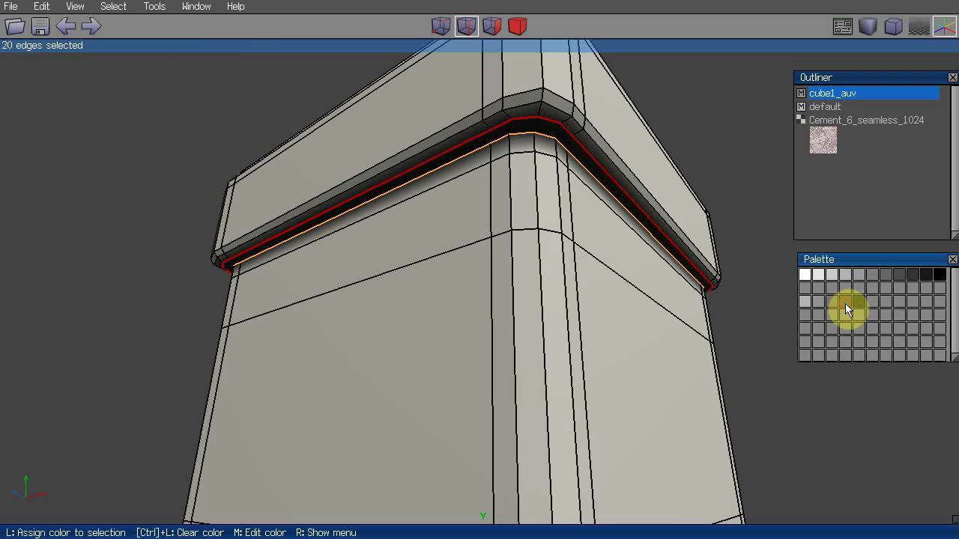
- Select the shaft's edge loop just below the cap joint and assign it the middle gray of the third palette row
middle_click(400, 287)
left_click(165, 235)
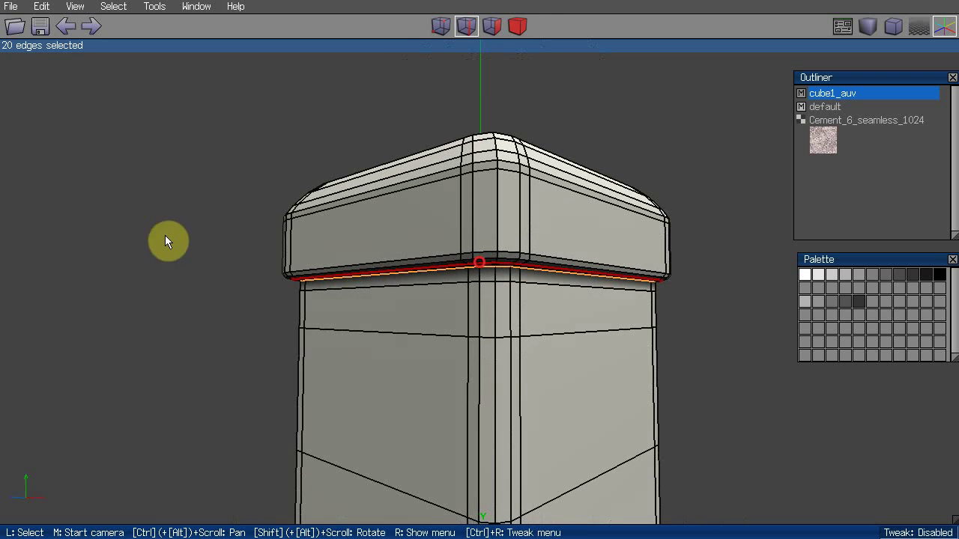
key("space")
left_click(442, 286)
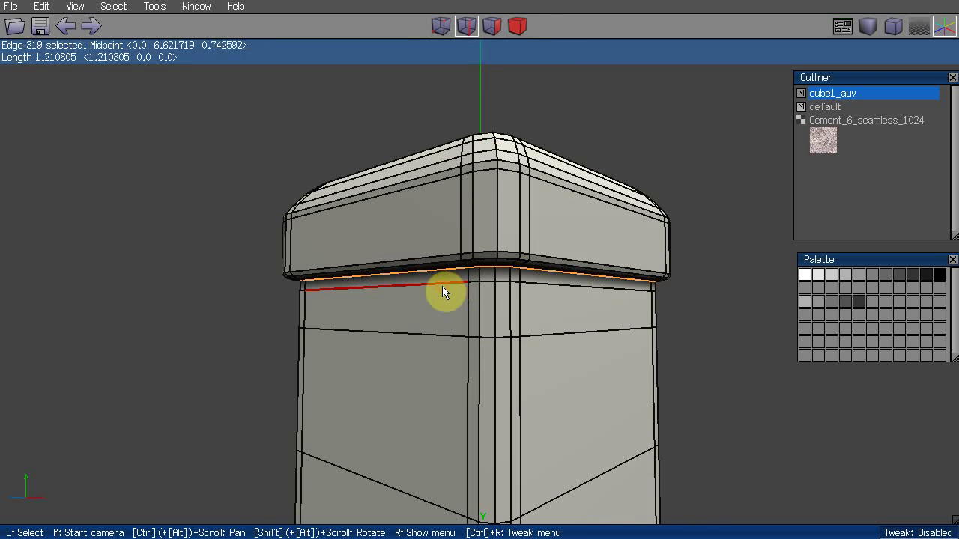
key("l")
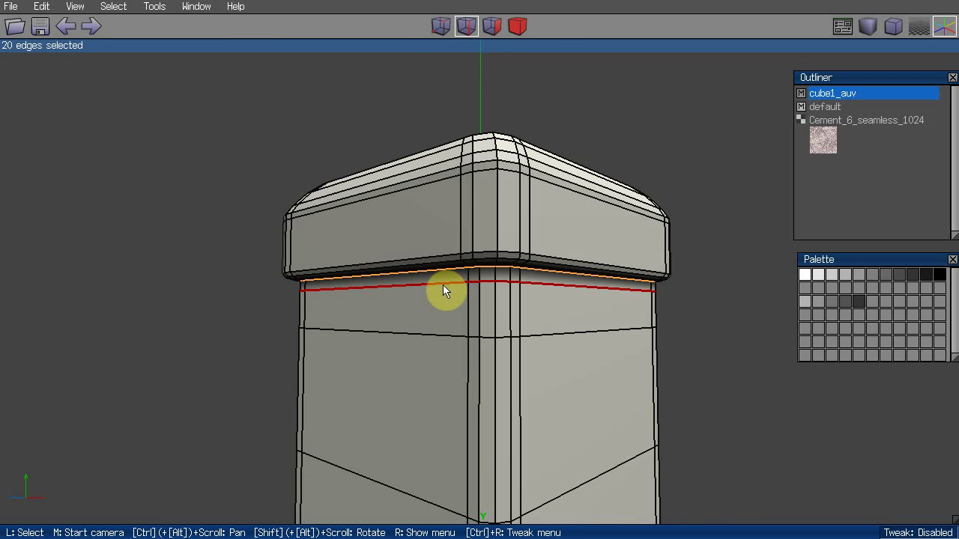
left_click(832, 299)
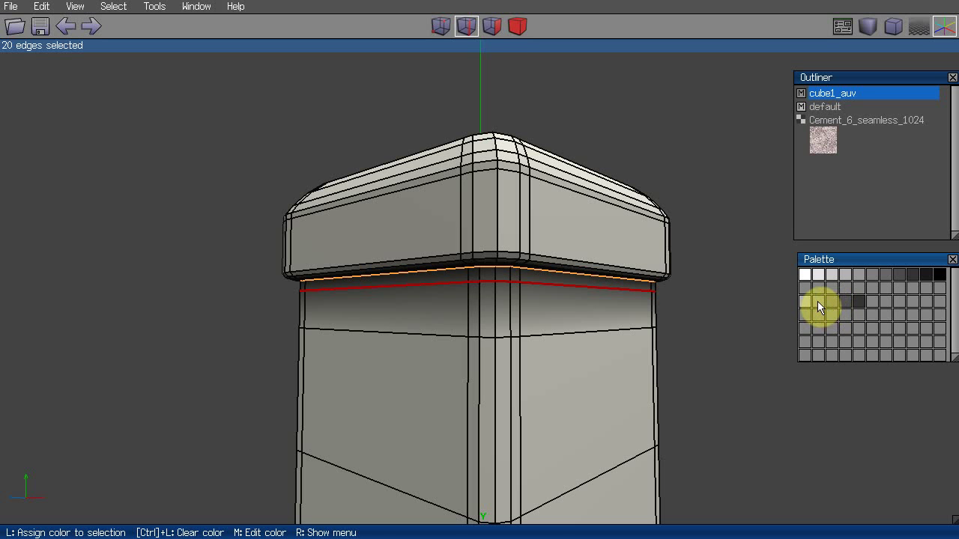
- Inspect the vertex-color shading beneath the pillar's cap from several angles and distances
scroll(211, 349, "down", 3)
middle_click(209, 345)
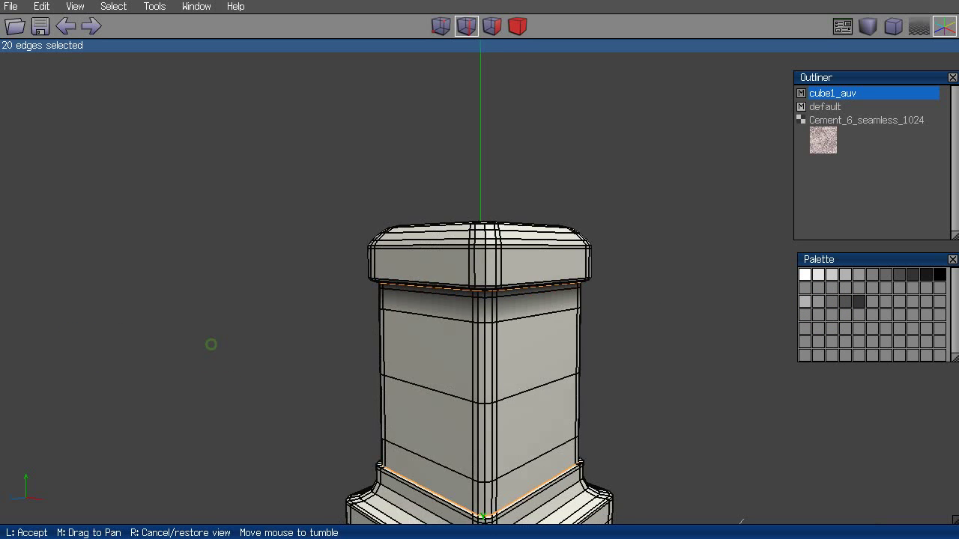
left_click(211, 344)
scroll(233, 293, "down", 2)
middle_click(232, 293)
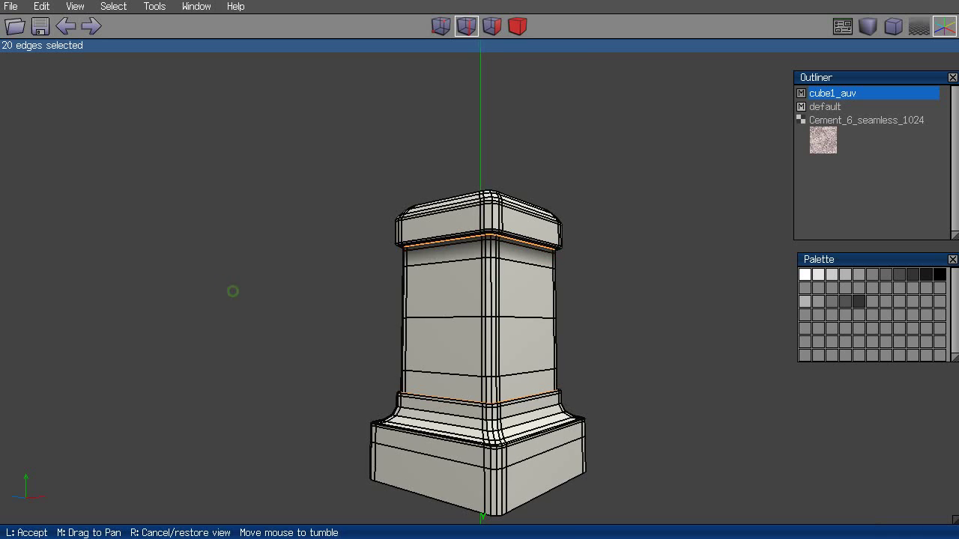
left_click(235, 289)
scroll(227, 261, "up", 2)
middle_click(222, 254)
scroll(222, 254, "up", 3)
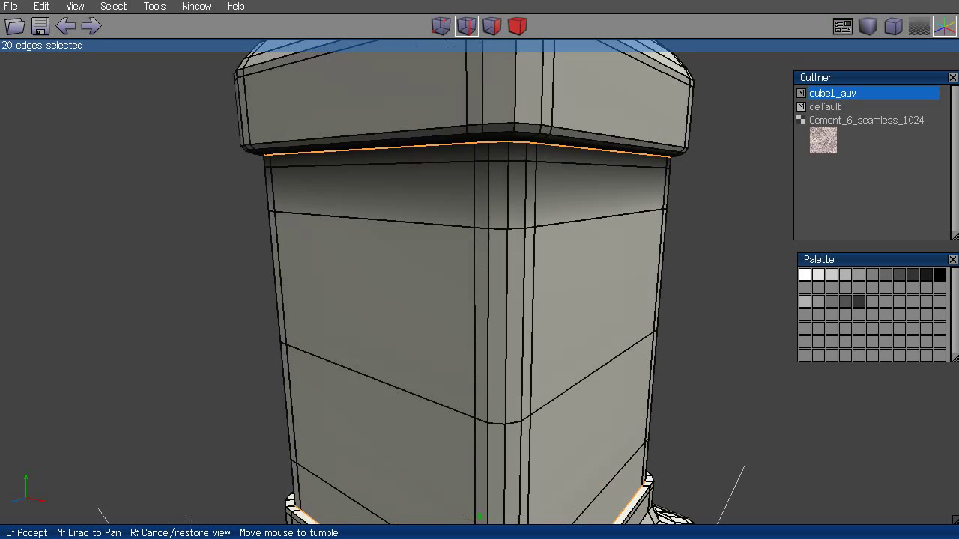
left_click(232, 265)
scroll(232, 265, "down", 3)
- Select the edge loop where the shaft meets the base and assign it the lightest gray of the third palette row
key("space")
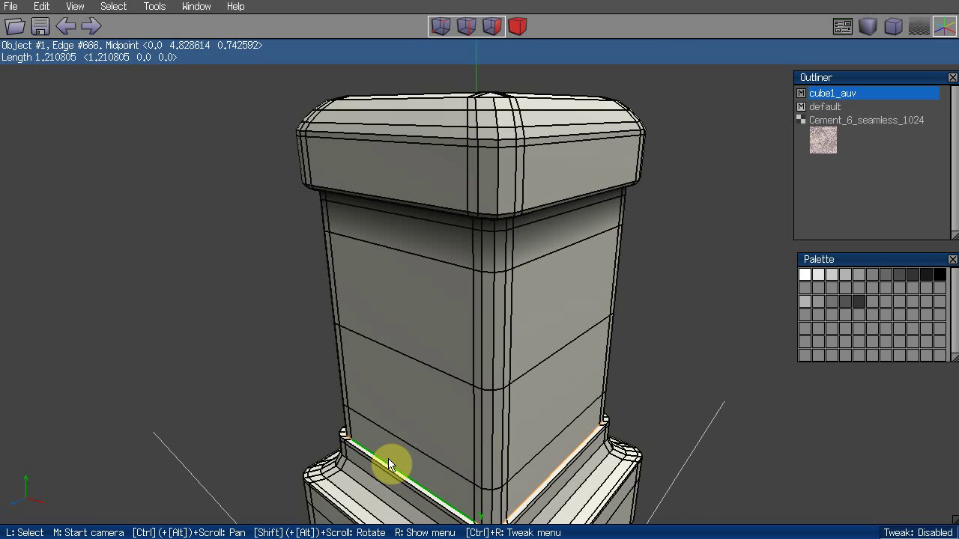
left_click(388, 458)
key("l")
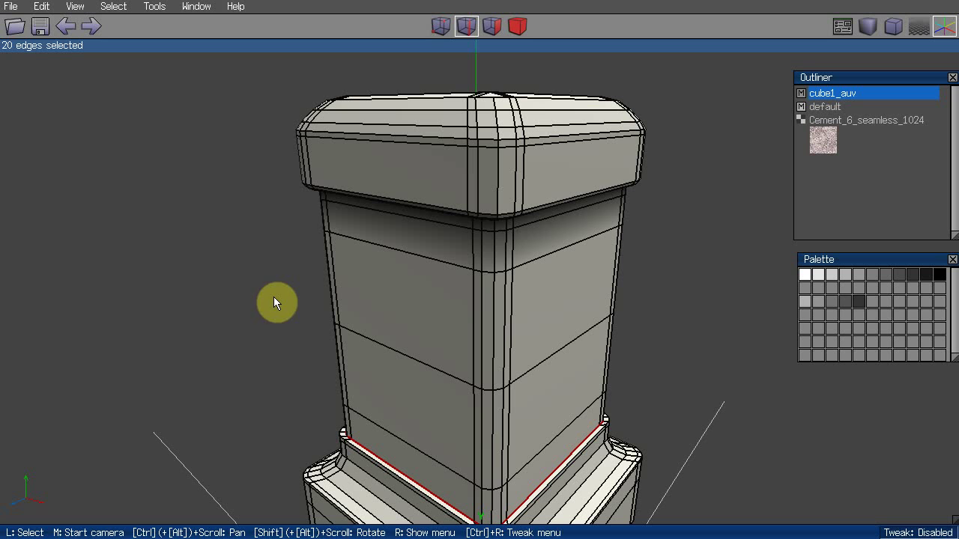
left_click(816, 303)
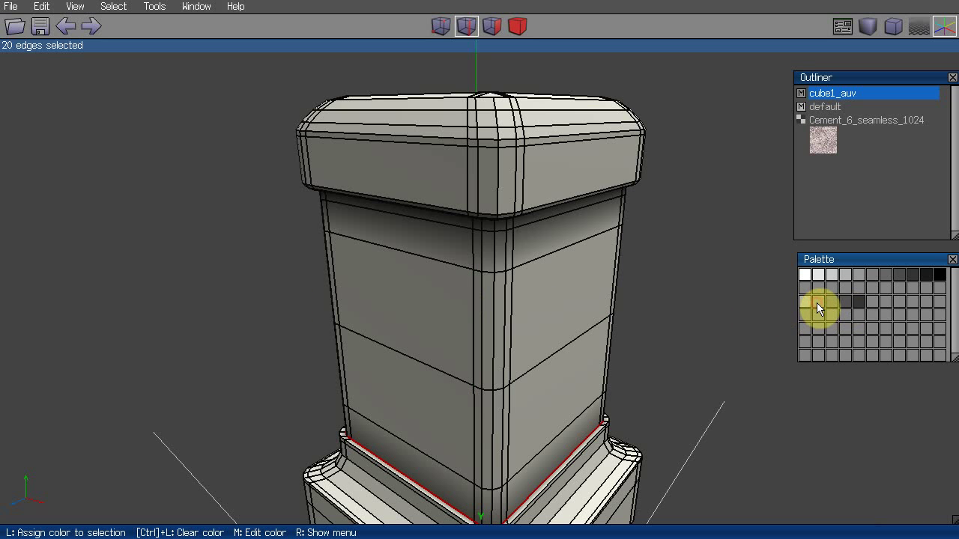
left_click(804, 303)
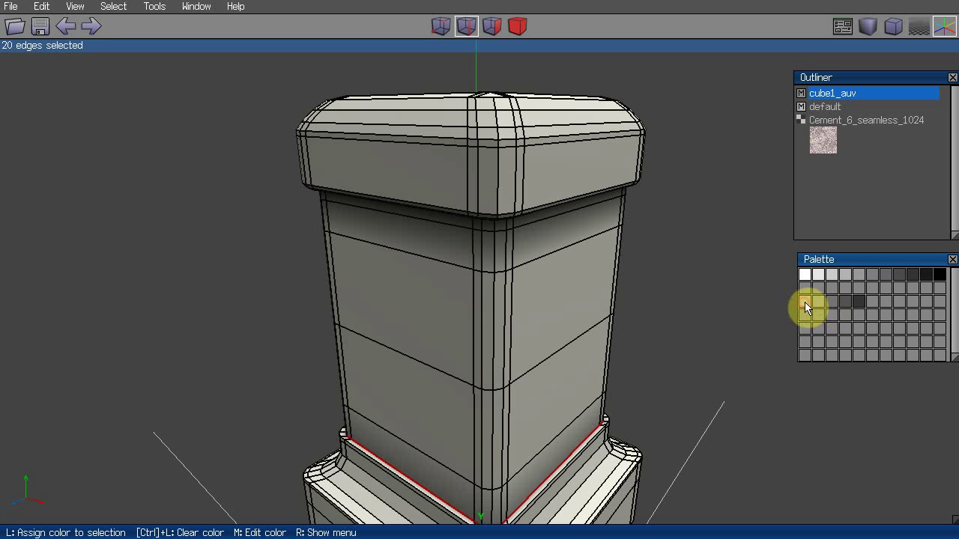
- Select the three adjacent edge loops around the base's concave flare and assign them the lightest gray of the third palette row
middle_click(597, 318)
left_click(212, 233)
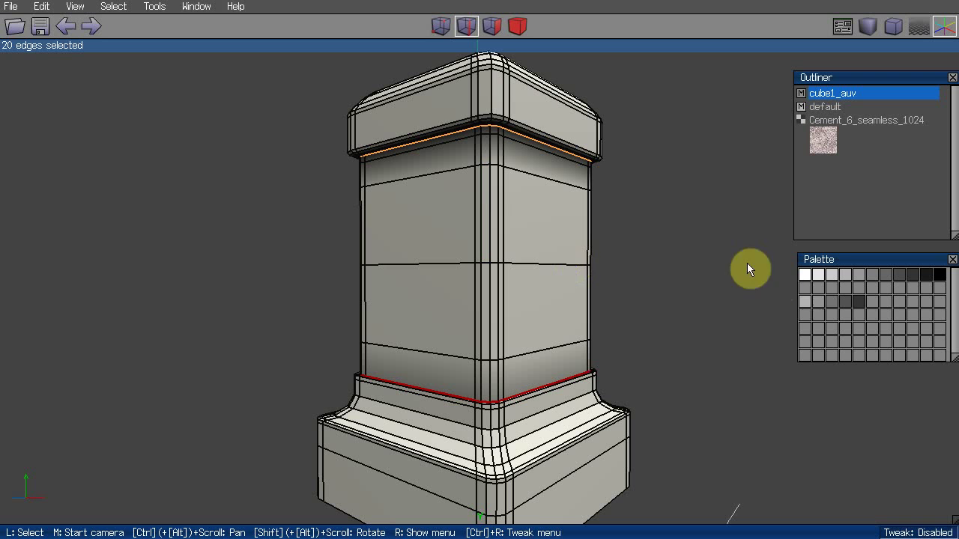
left_click(832, 272)
scroll(378, 226, "down", 3)
middle_click(281, 184)
scroll(281, 185, "up", 3)
left_click(281, 184)
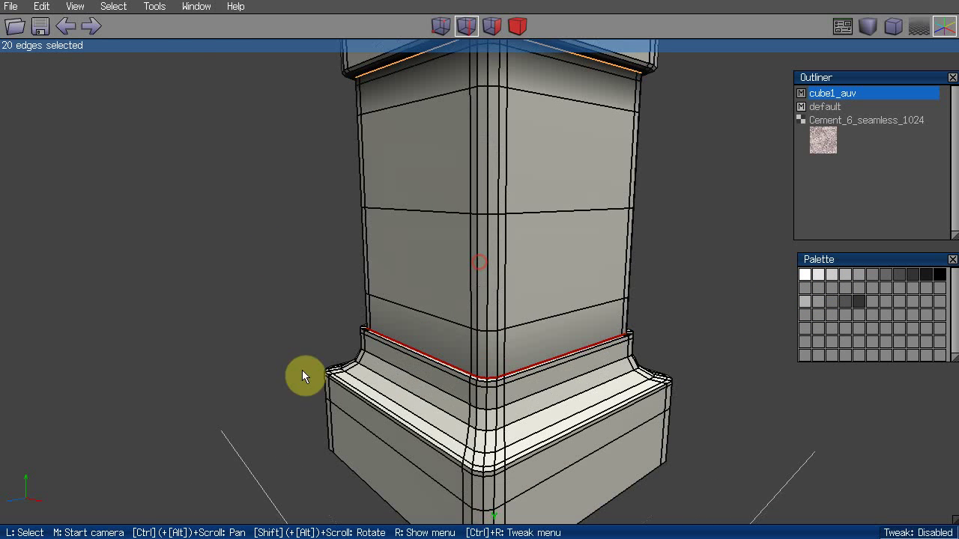
left_click(439, 410)
key("l")
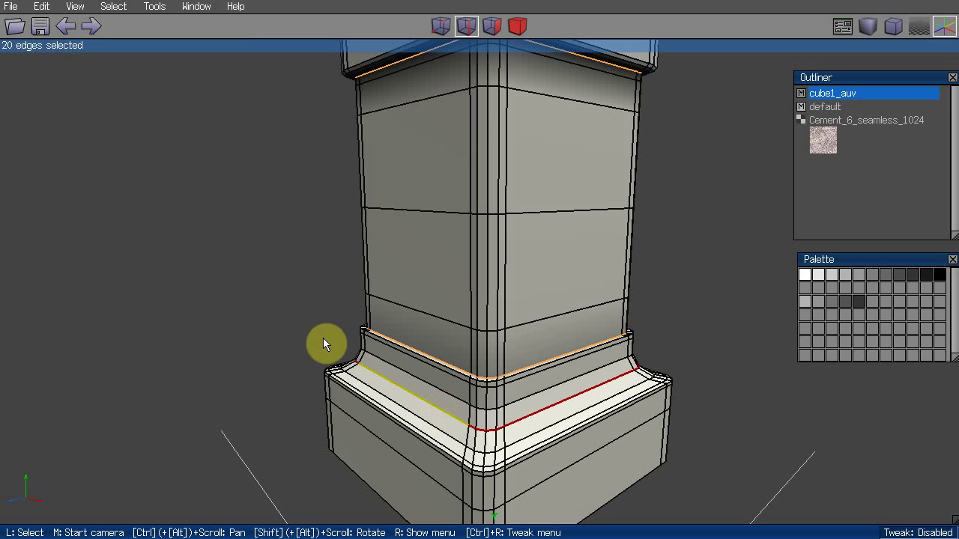
key("plus")
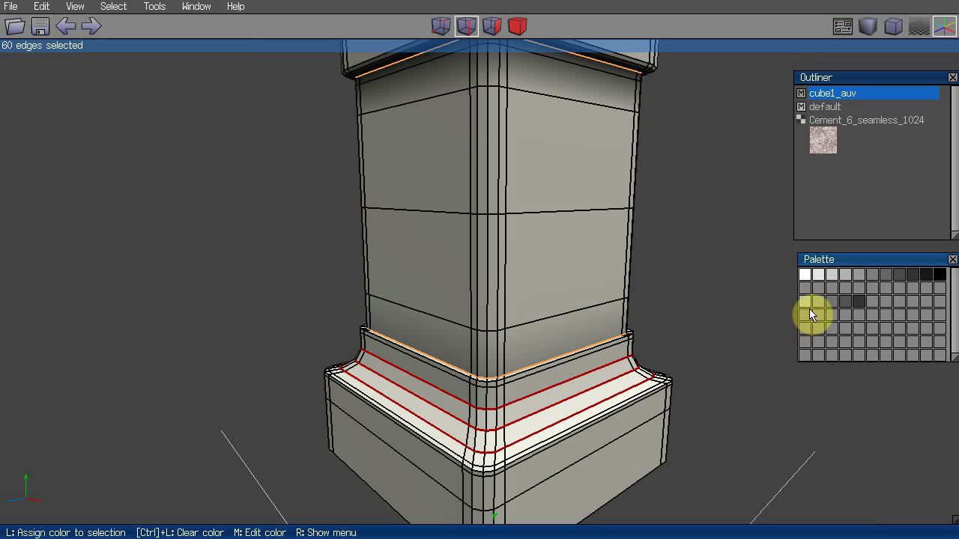
left_click(831, 274)
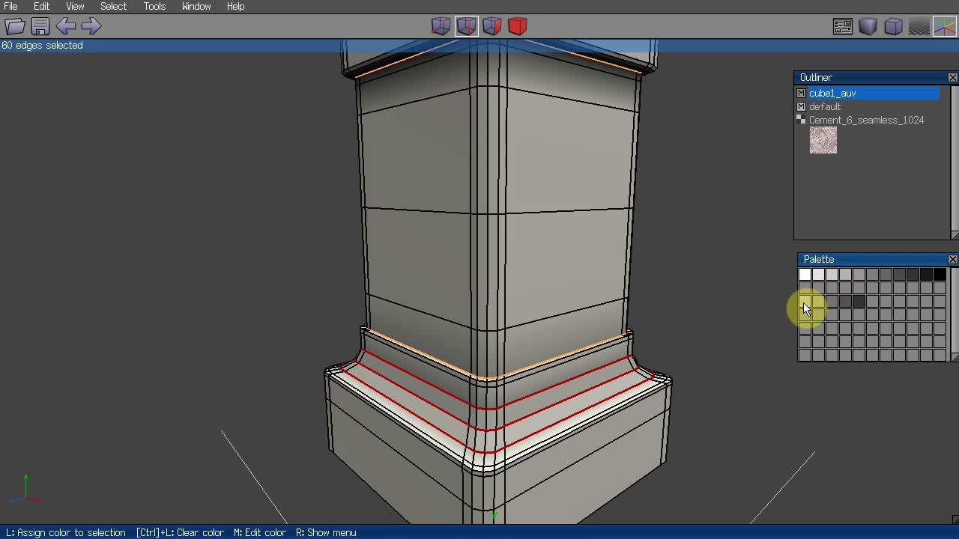
key("space")
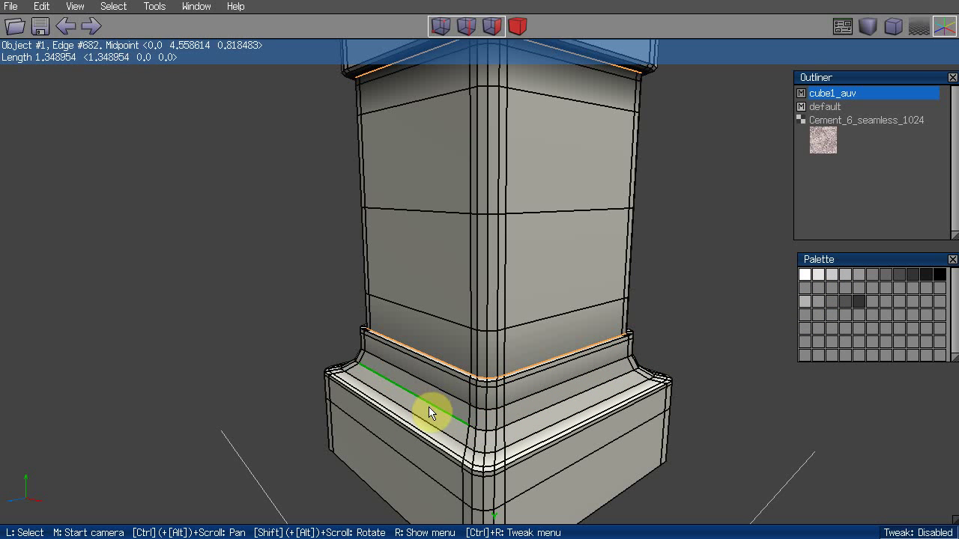
- Select only the middle edge loop of the base's flare and assign it a darker gray from the palette
double_click(431, 410)
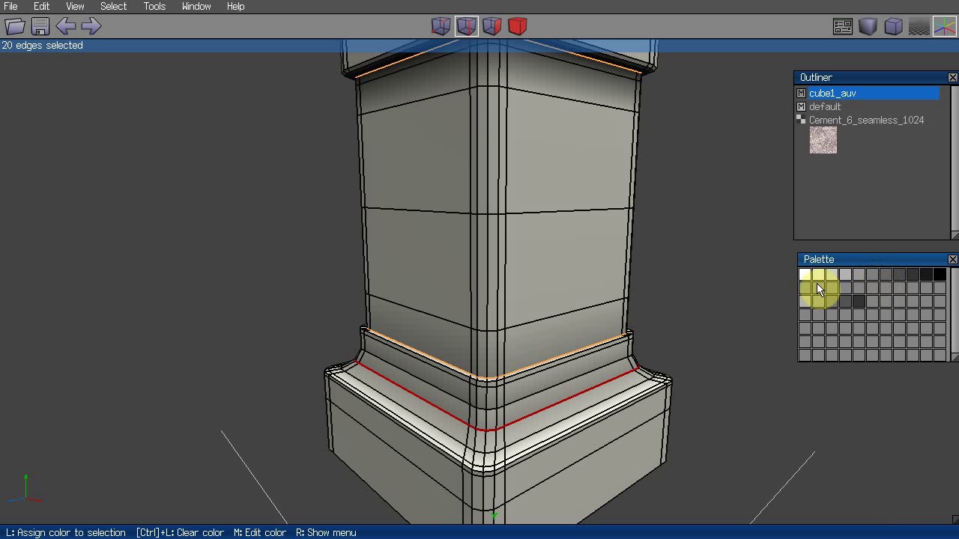
middle_click(279, 188)
left_click(279, 188)
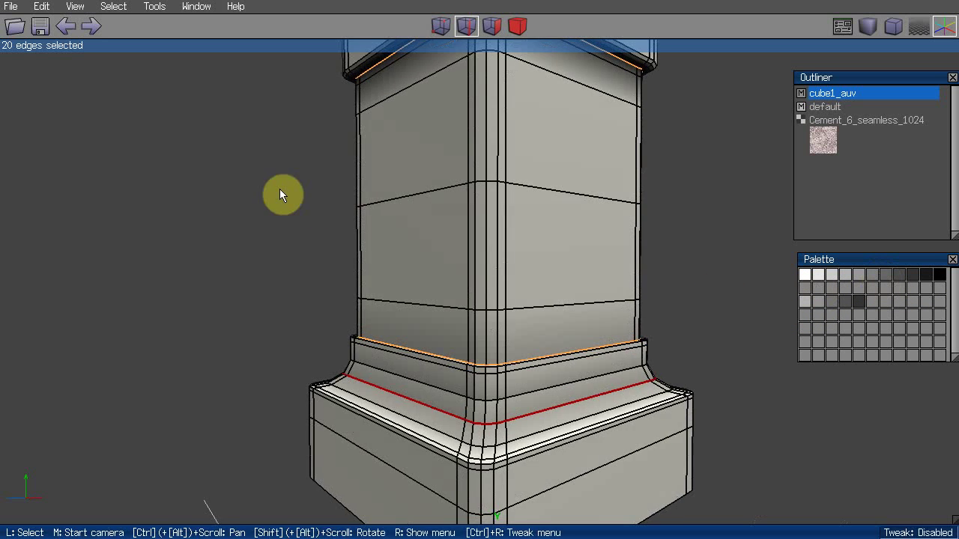
left_click(859, 274)
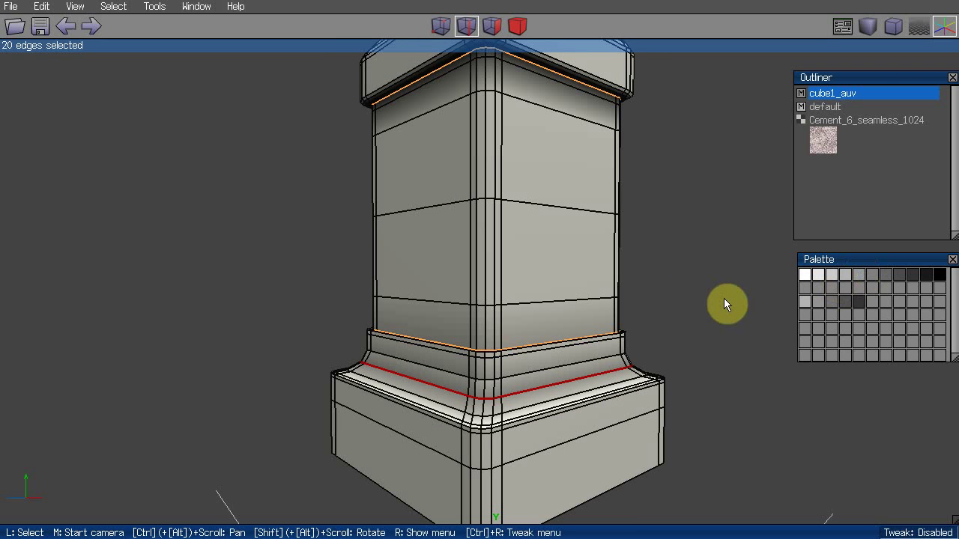
key("plus")
left_click(844, 275)
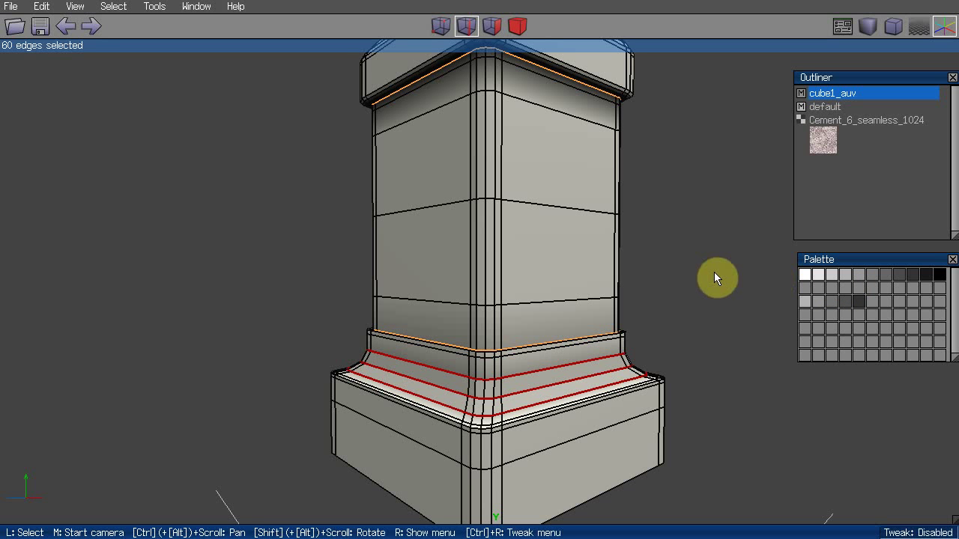
key("minus")
left_click(849, 278)
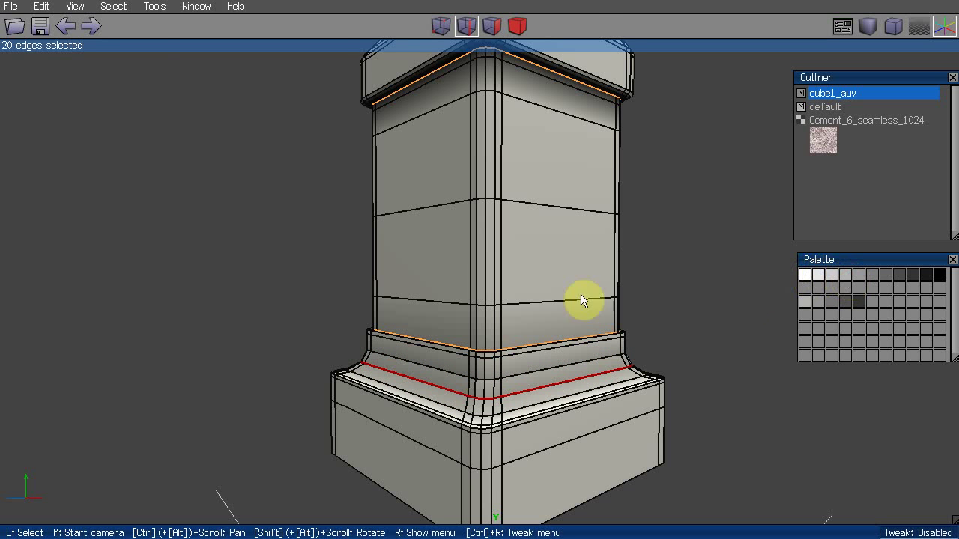
- Select the edge loop around the foot of the base and assign it the second-lightest gray of the third palette row
scroll(322, 266, "down", 3)
key("Tab")
middle_click(324, 255)
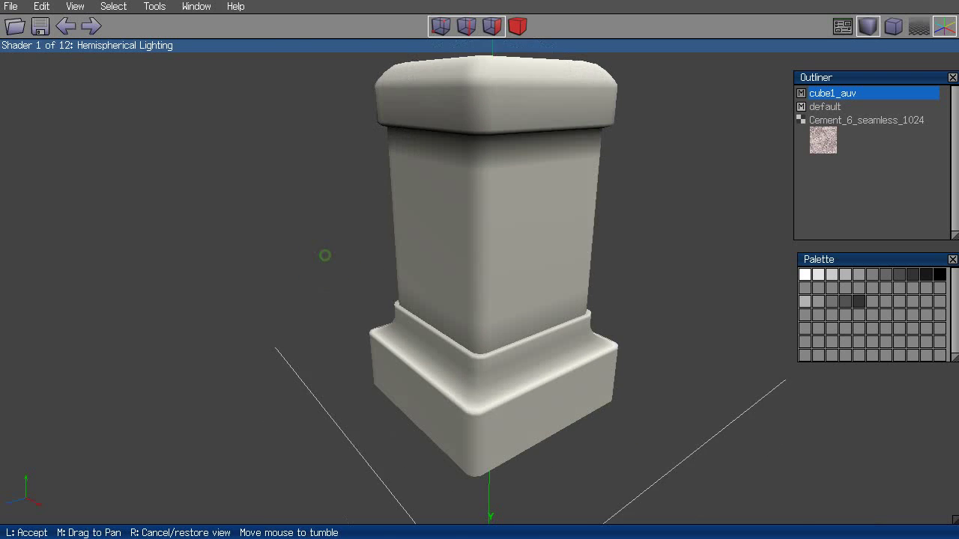
left_click(319, 306)
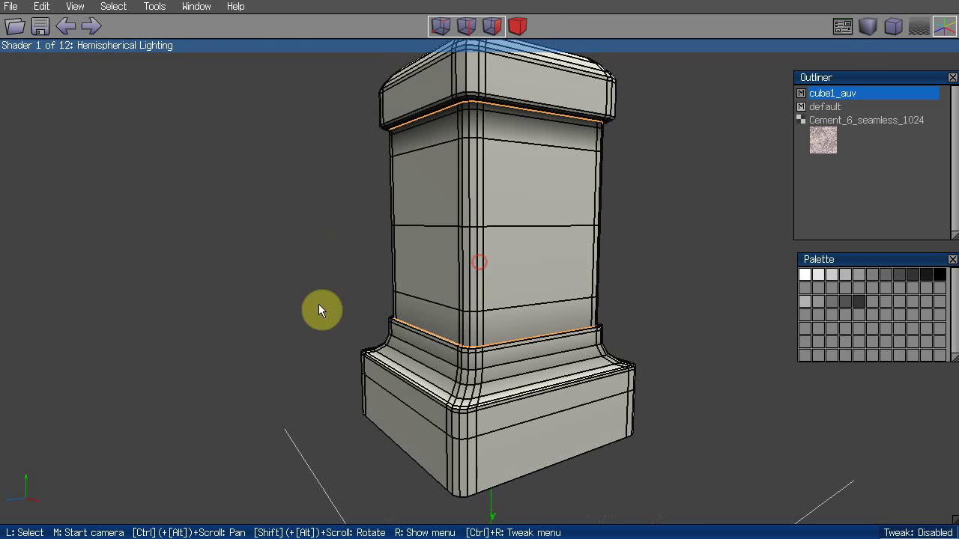
left_click(405, 442)
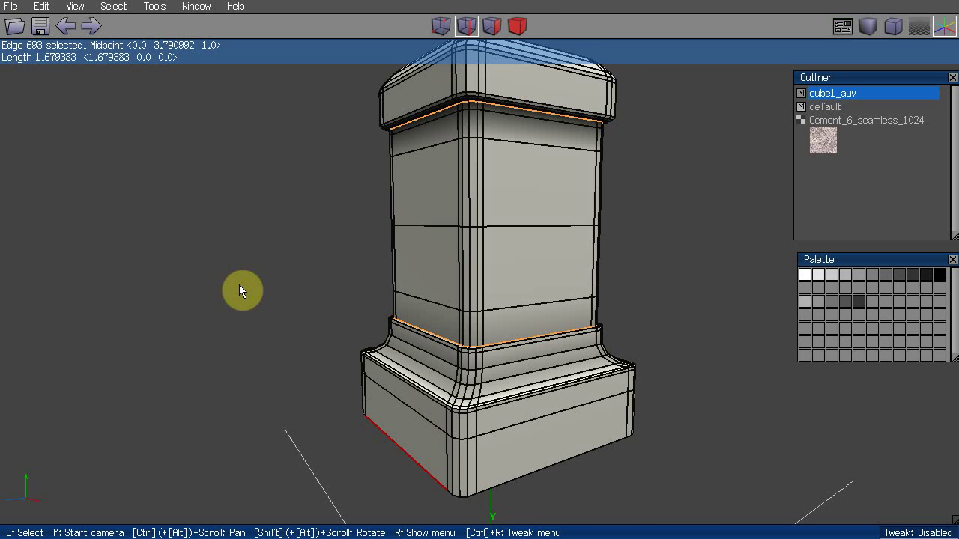
key("l")
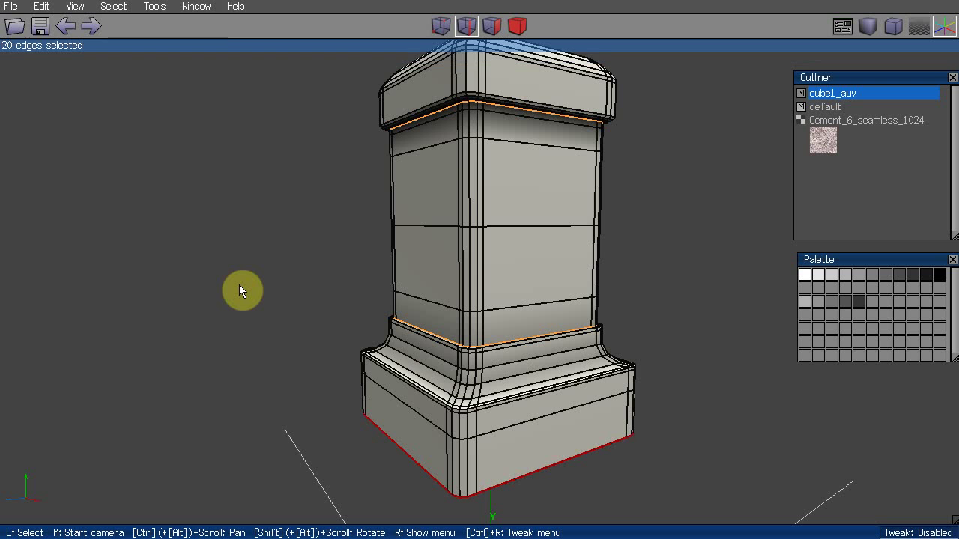
middle_click(239, 280)
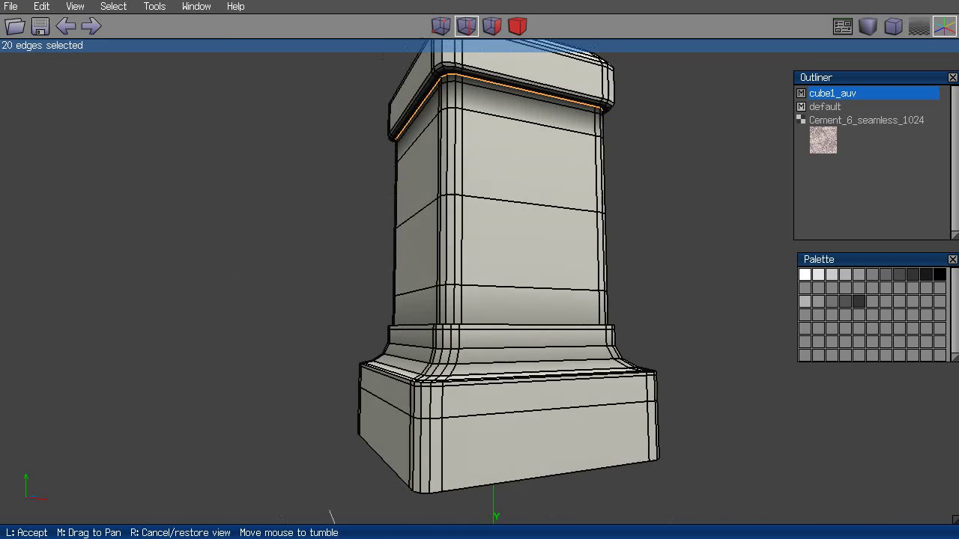
left_click(230, 287)
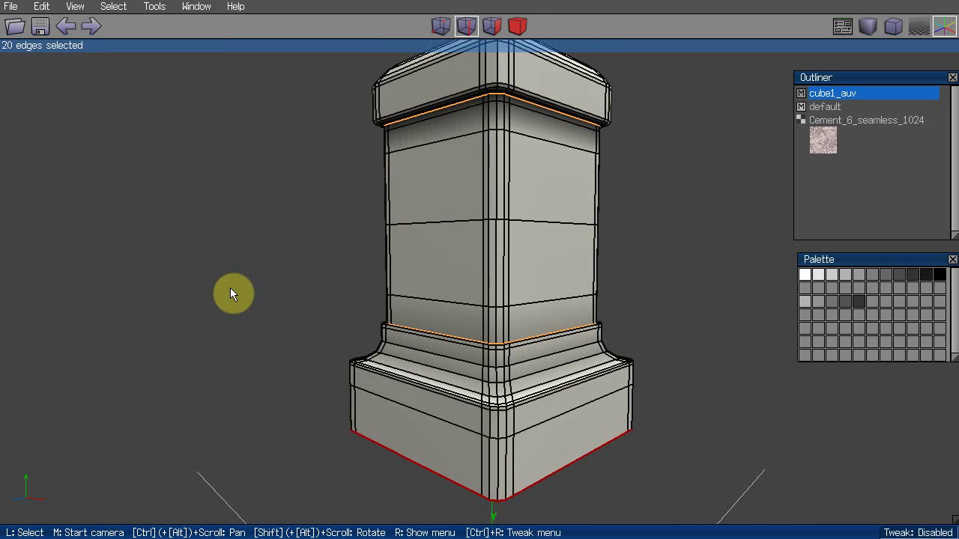
left_click(833, 304)
left_click(818, 304)
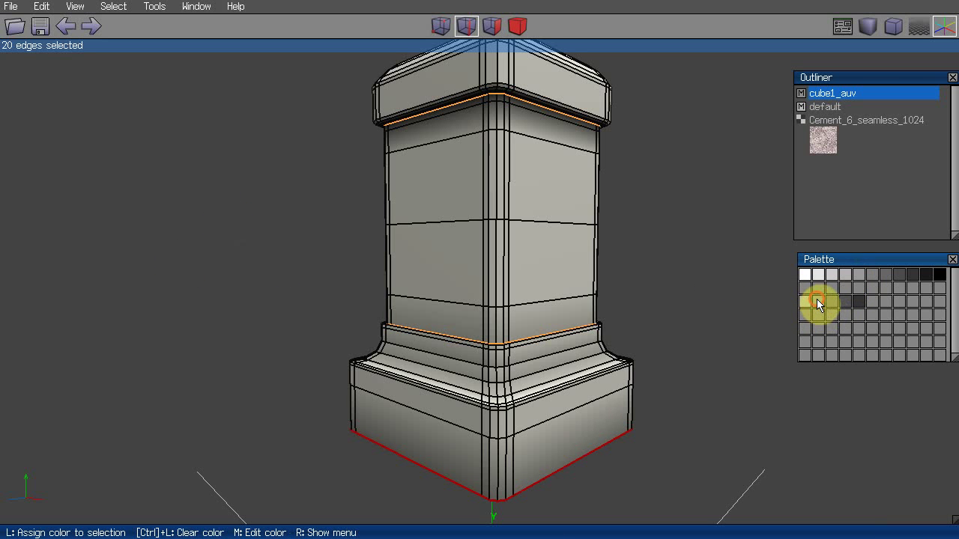
- Set the vertex colors of the cube1_auv material to Multiply and show the textured pillar smooth-shaded without its edges
scroll(370, 214, "down", 4)
middle_click(366, 203)
left_click(365, 203)
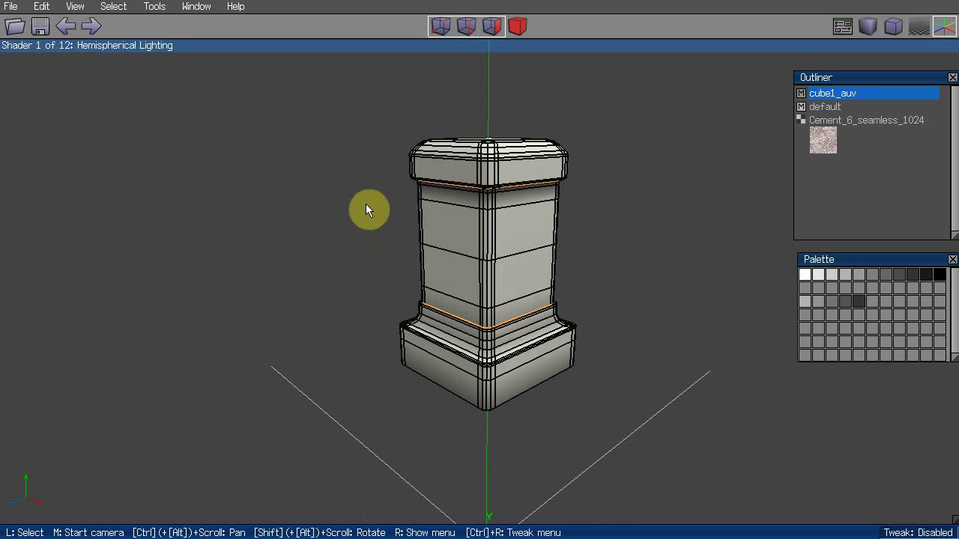
middle_click(339, 160)
left_click(337, 162)
scroll(337, 162, "up", 3)
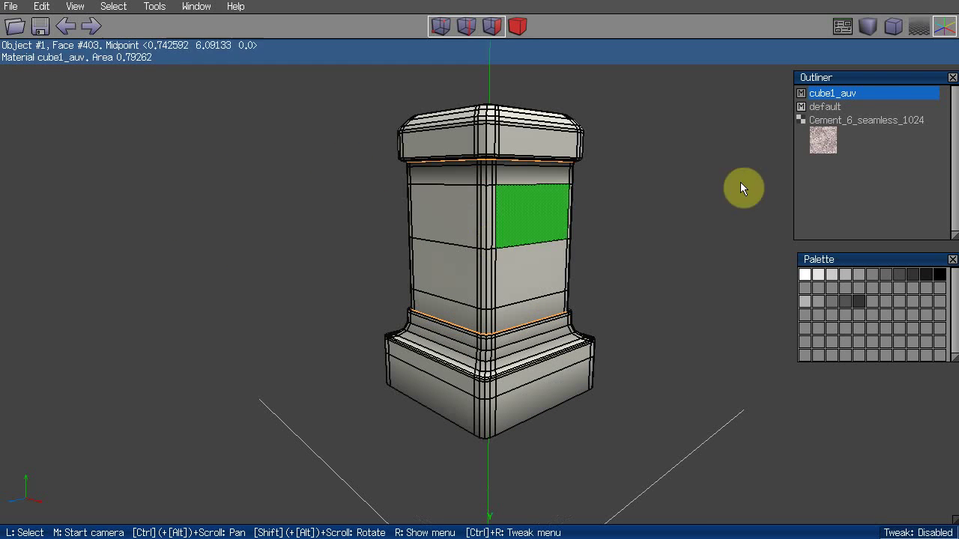
right_click(845, 99)
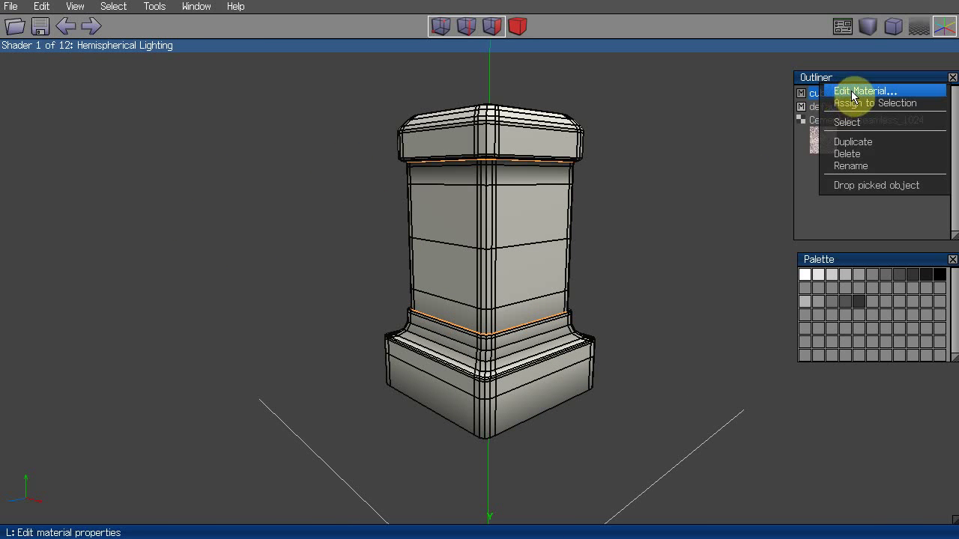
left_click(850, 95)
left_click(810, 163)
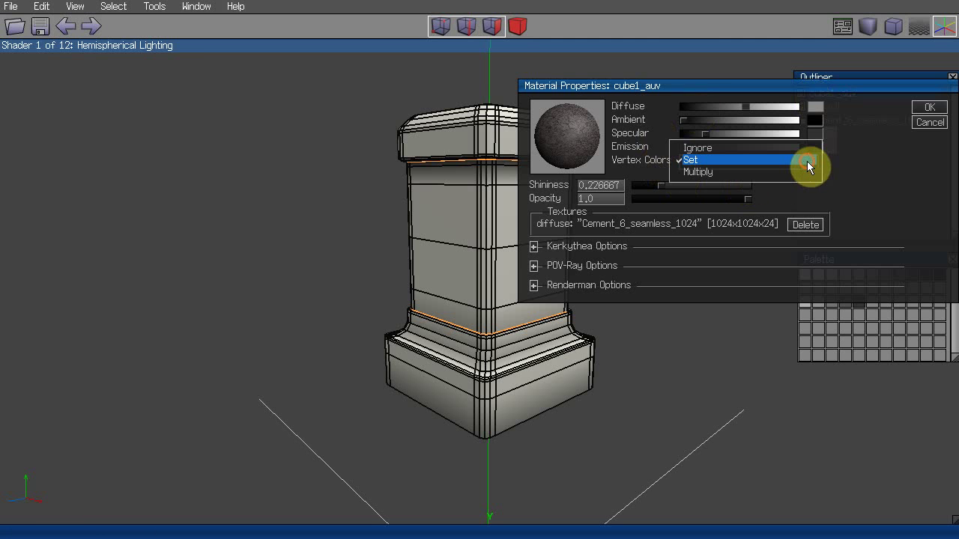
left_click(803, 171)
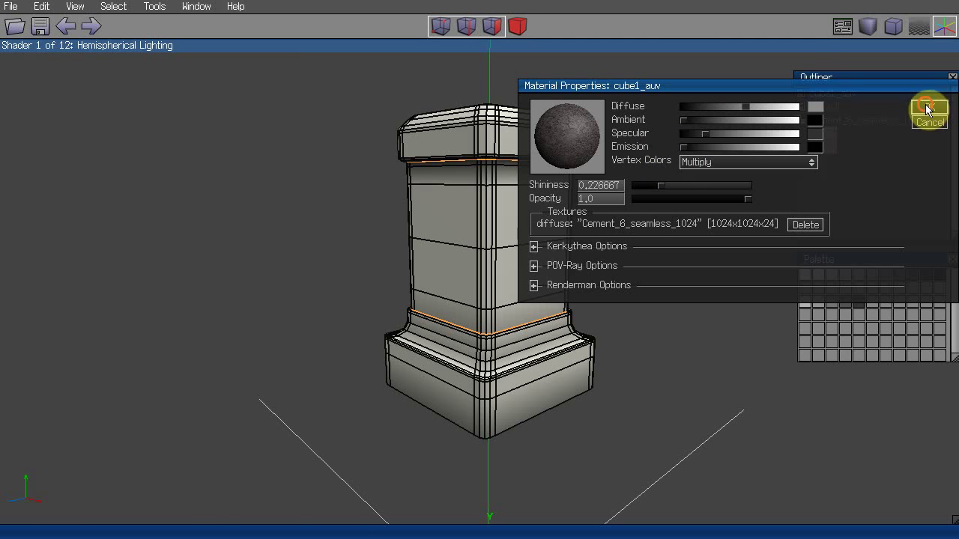
key("Tab")
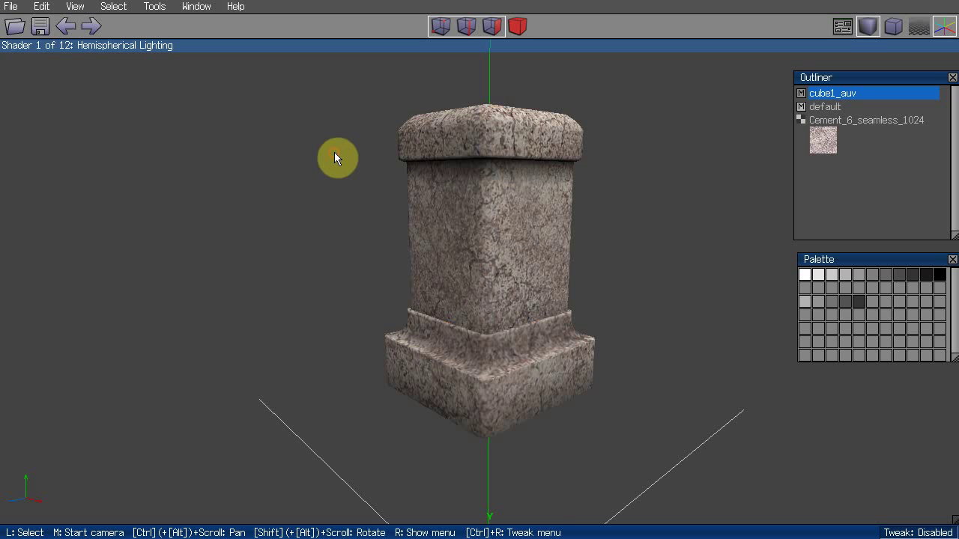
middle_click(333, 154)
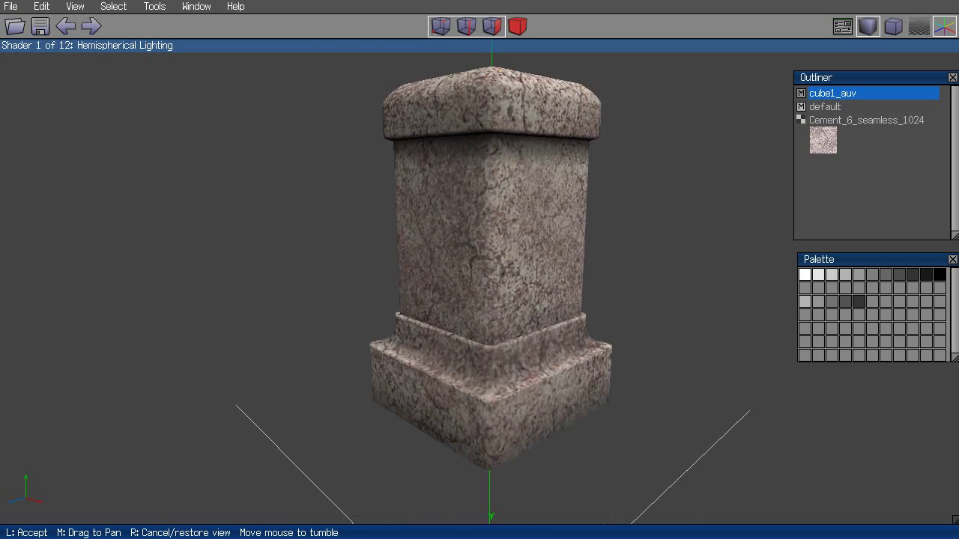
right_click(333, 146)
scroll(328, 147, "down", 2)
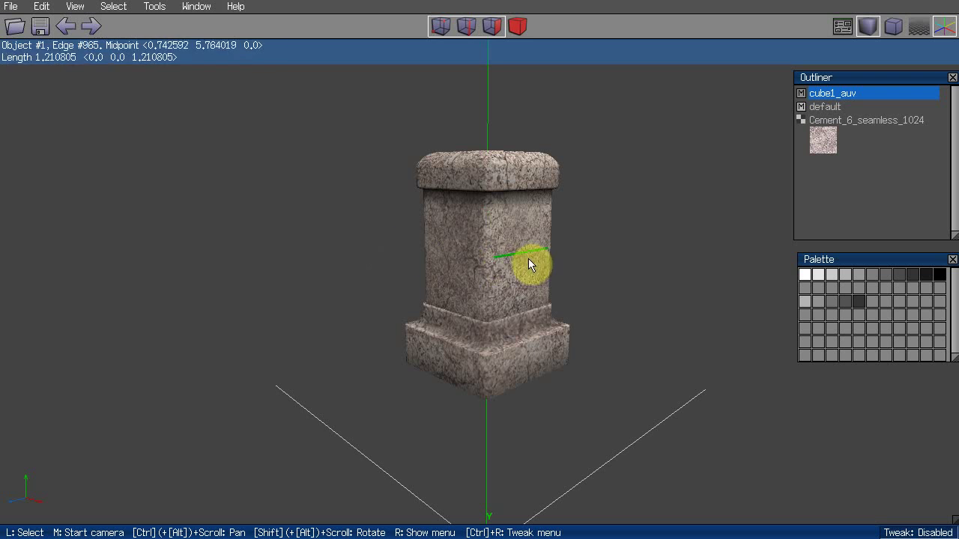
- Select the whole pillar as an object and duplicate it about 3.1 units along the Z axis
left_click(499, 263)
key("b")
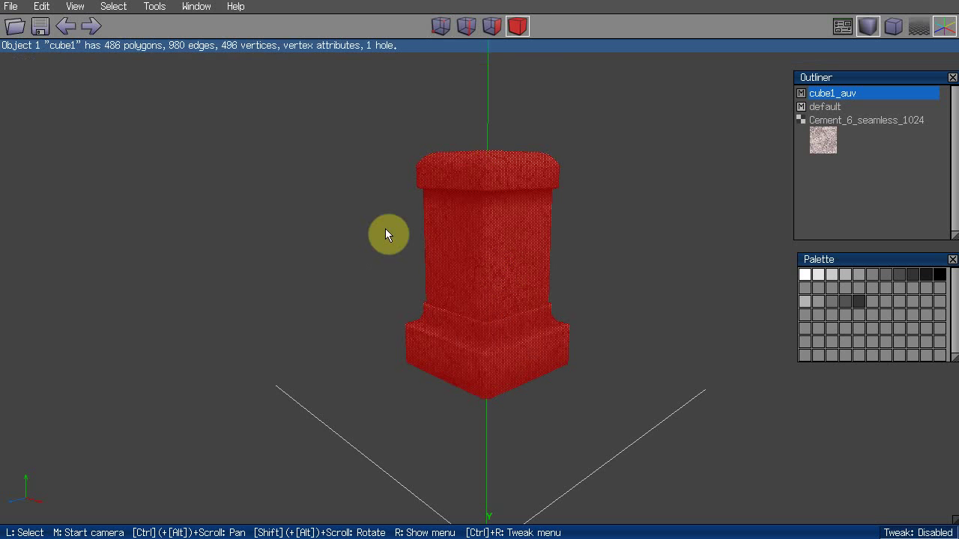
right_click(495, 253)
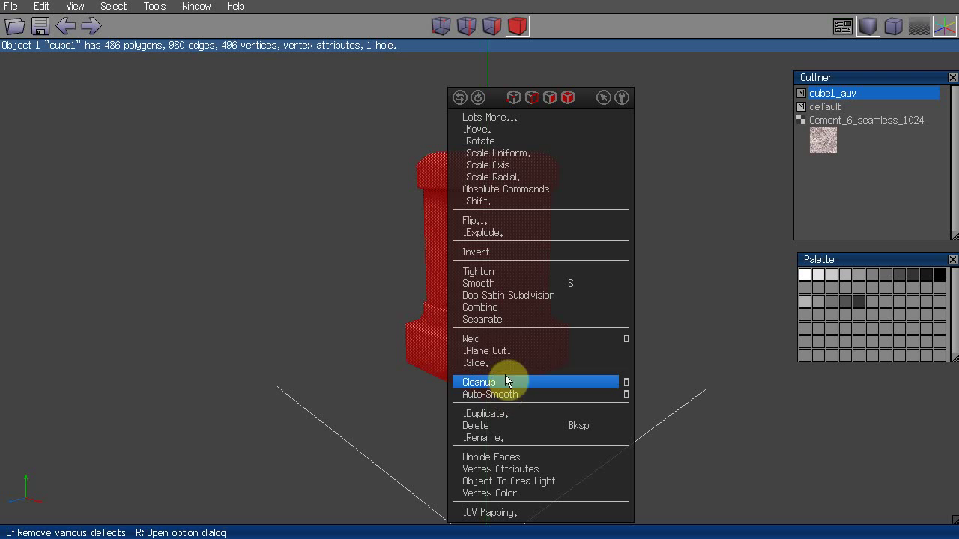
left_click(520, 415)
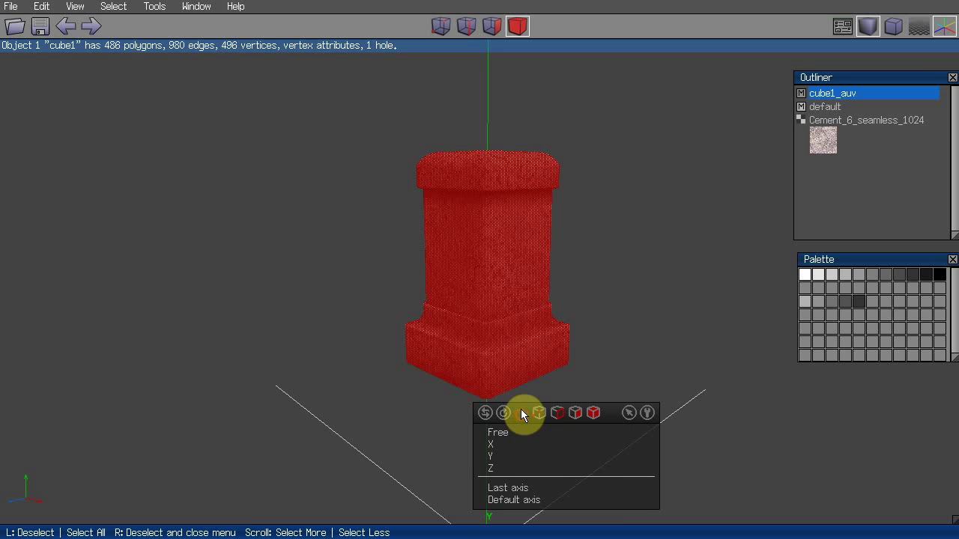
left_click(519, 470)
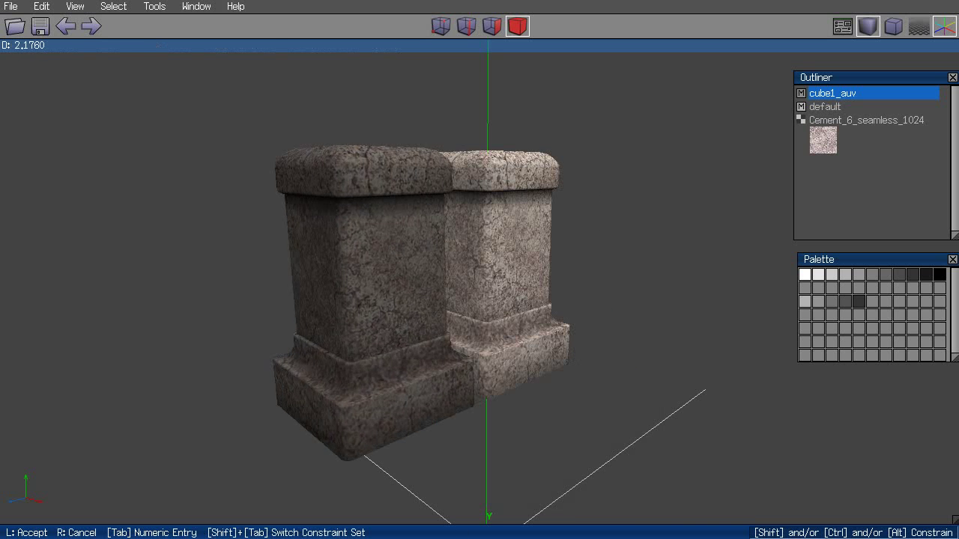
left_click(515, 473)
left_click(245, 259)
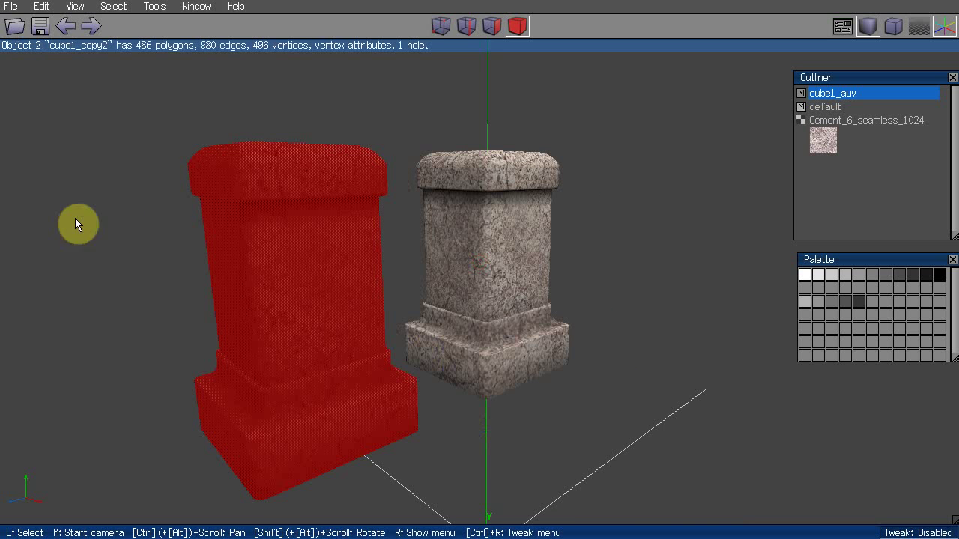
- Remove the vertex colors from the pillar's copy and compare its joints with those of the shaded original
right_click(100, 165)
left_click(120, 471)
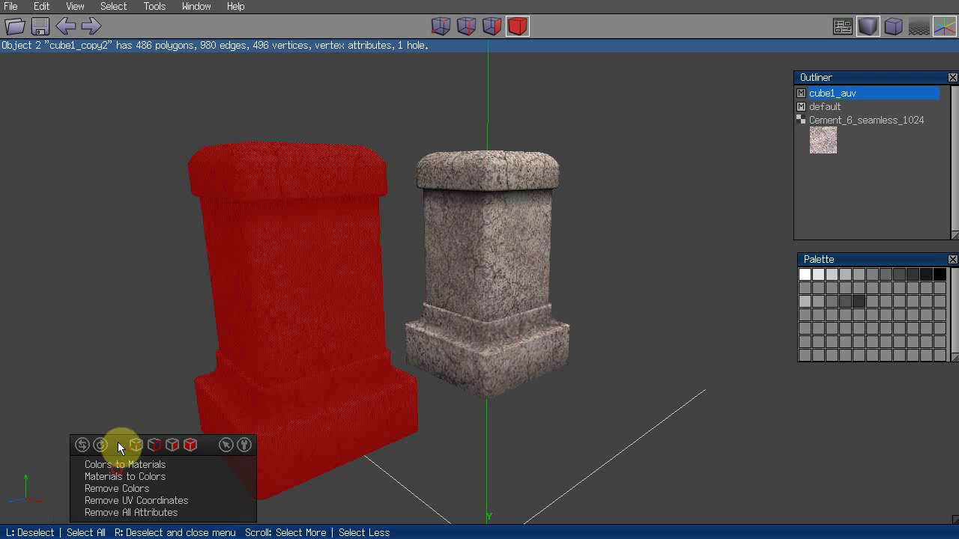
left_click(108, 491)
middle_click(90, 351)
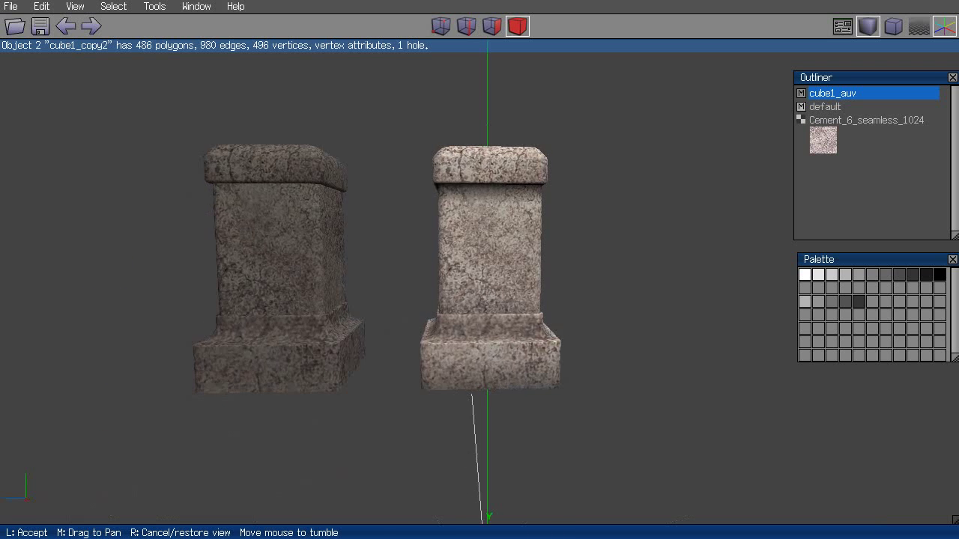
left_click(104, 268)
middle_click(103, 268)
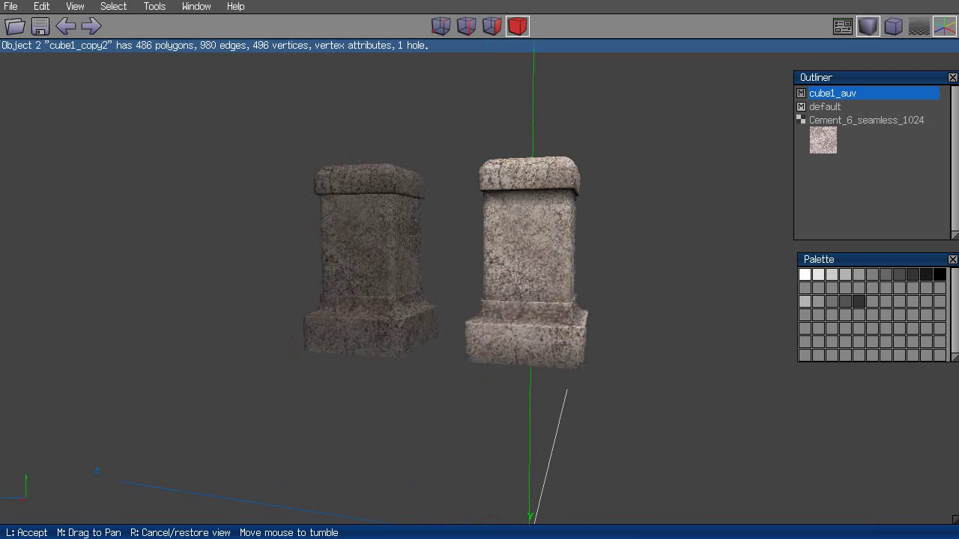
left_click(83, 175)
scroll(83, 176, "up", 2)
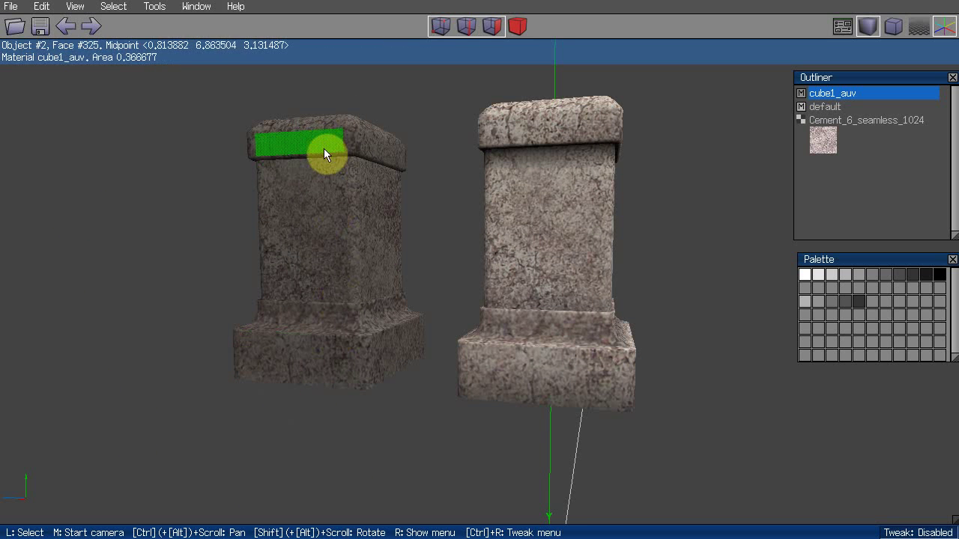
- Select the edge loop on the shaded pillar where the sloped molding meets the top of the base and assign it a mid gray from the first palette row
middle_click(685, 245)
scroll(684, 245, "down", 8)
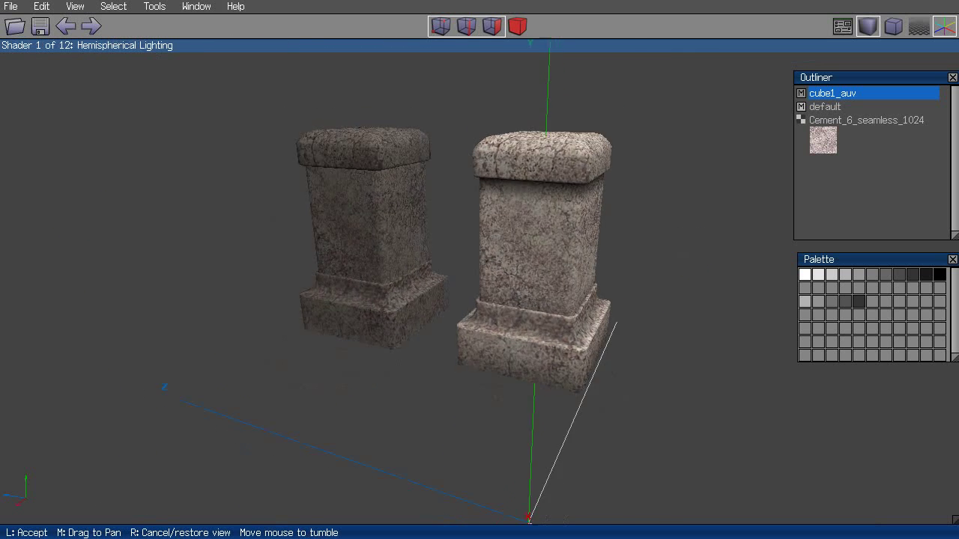
scroll(494, 285, "up", 8)
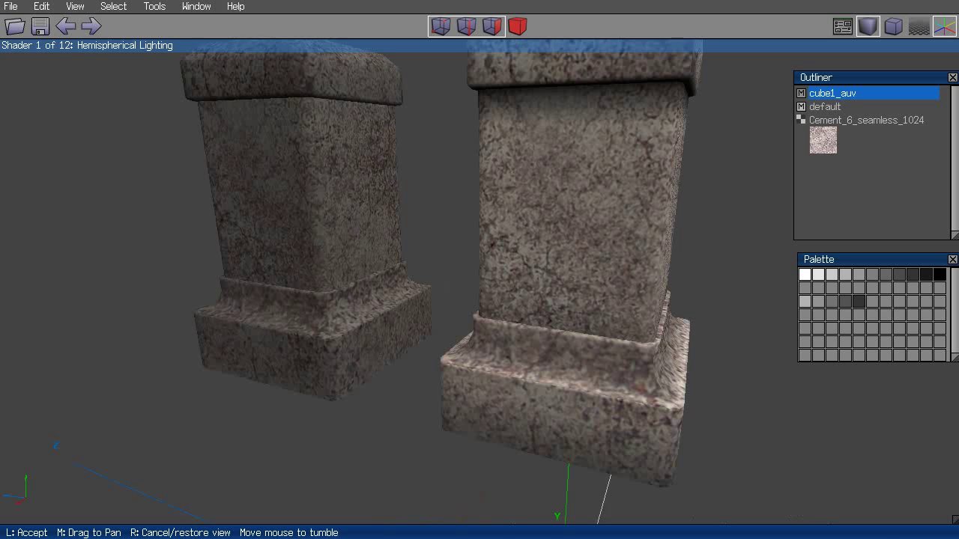
left_click(656, 270)
left_click(554, 364)
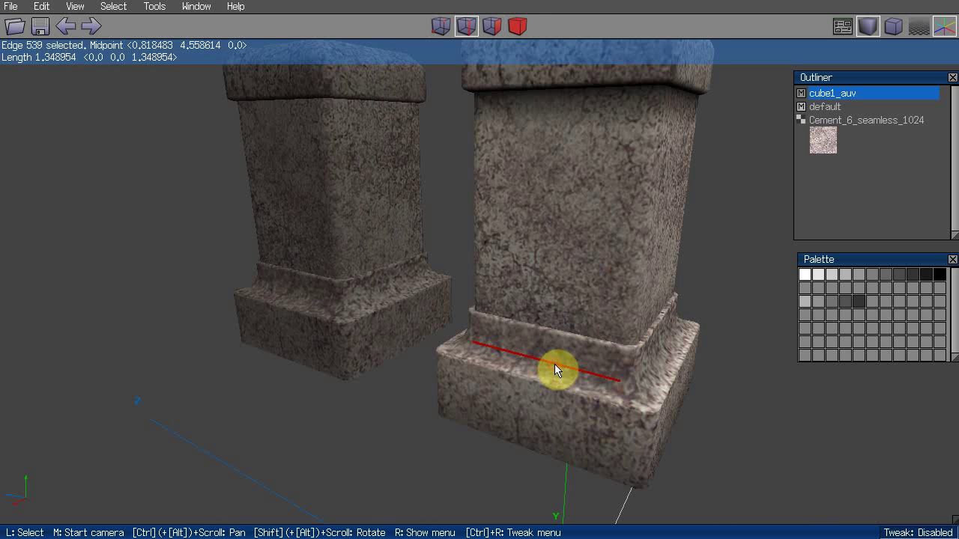
key("l")
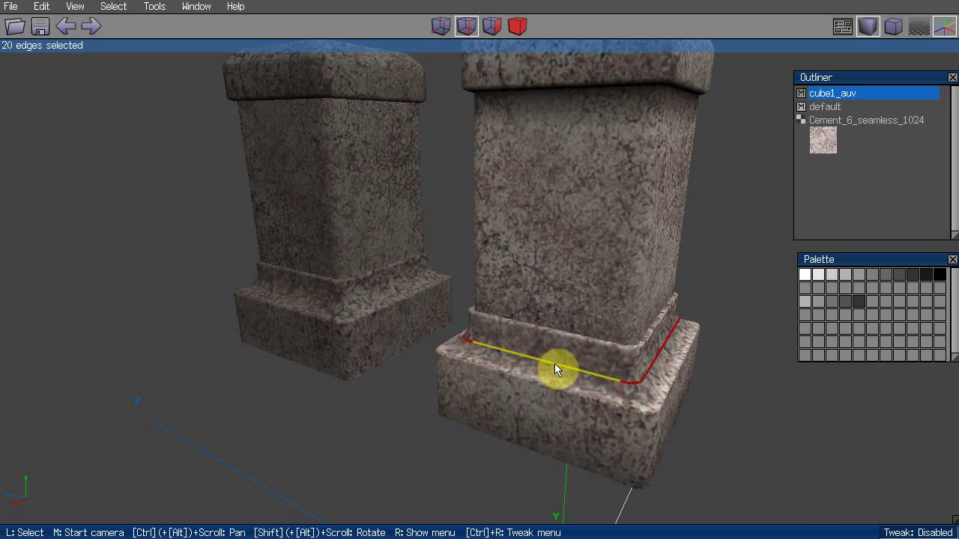
left_click(871, 271)
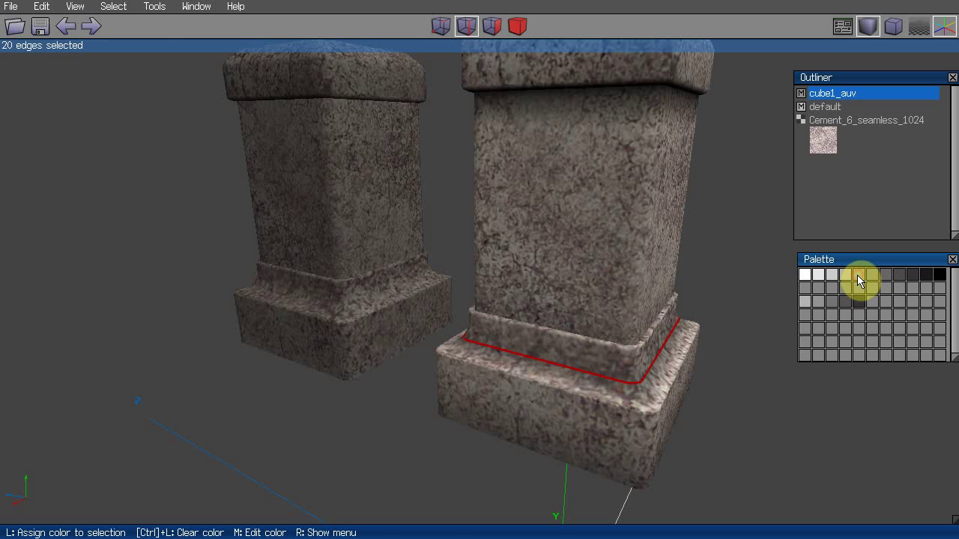
- Select the edge loop around the bottom of the shaded pillar's base, assign it a gray from the first palette row, and deselect it
key("space")
left_click(559, 462)
key("l")
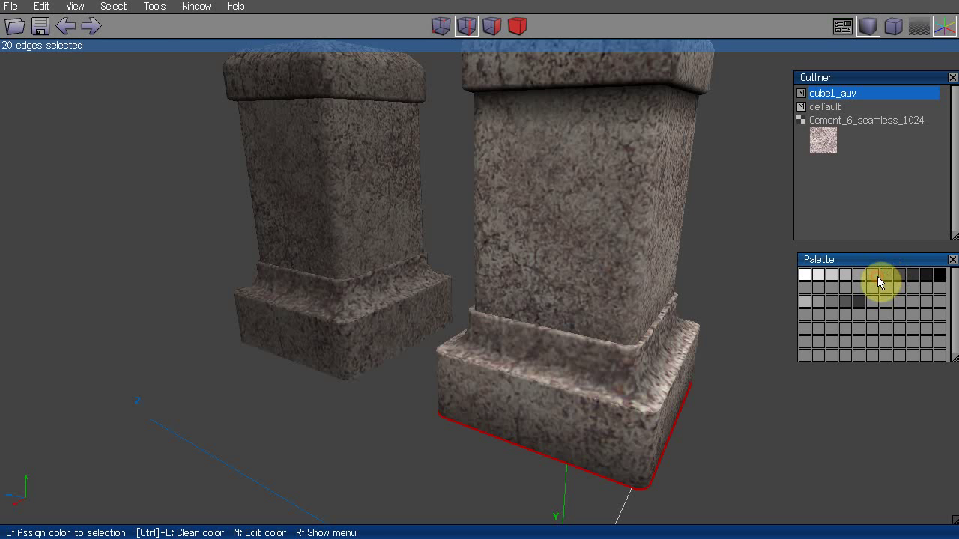
scroll(749, 258, "down", 5)
middle_click(701, 202)
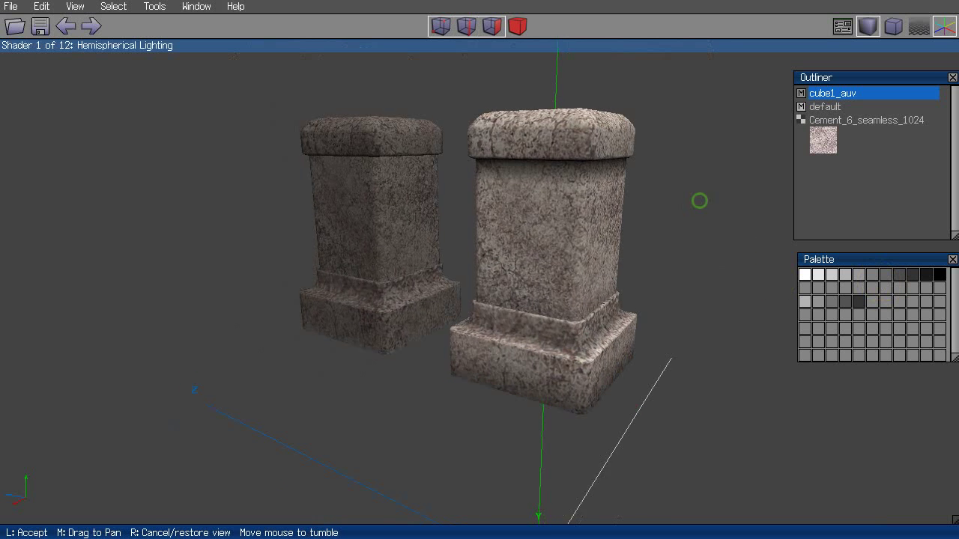
left_click(699, 201)
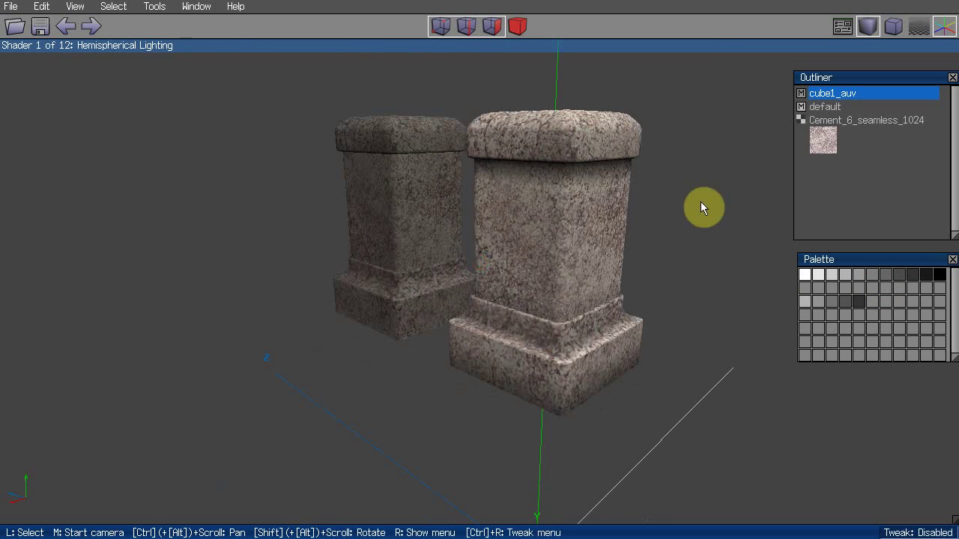
- Select the unshaded copy of the pillar as an object and delete it
key("b")
left_click(388, 188)
key("Delete")
middle_click(349, 181)
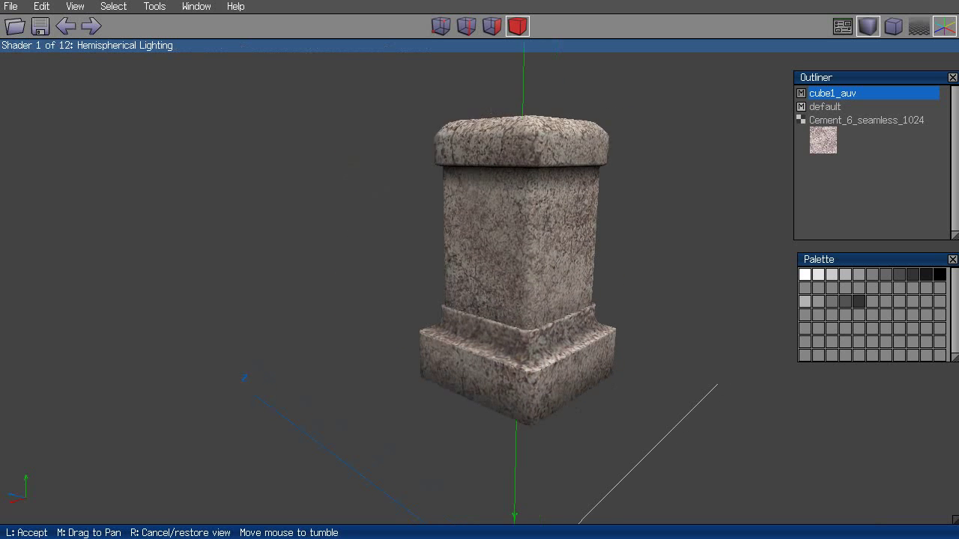
left_click(348, 182)
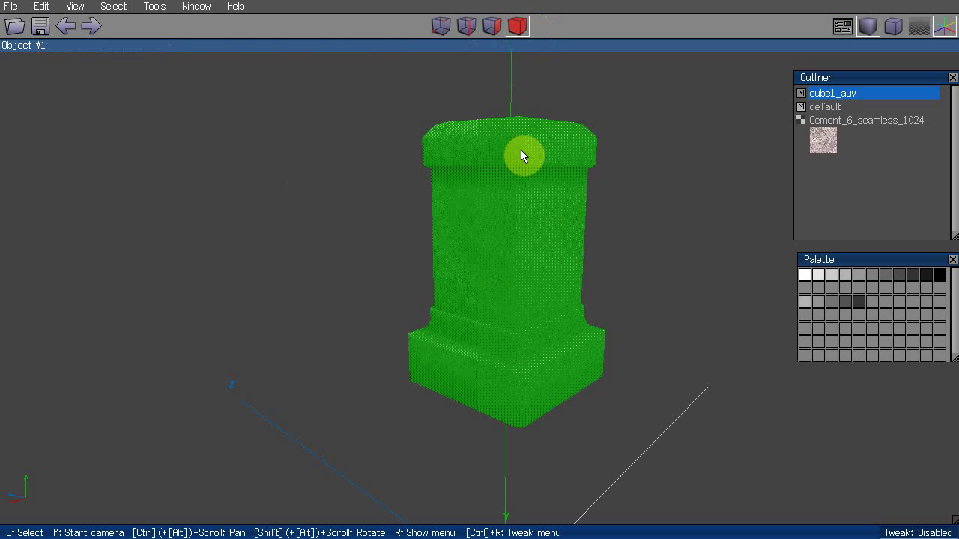
- Select the shaded pillar as an object, open its UV layout, and clear the selection there
left_click(521, 207)
left_click(197, 7)
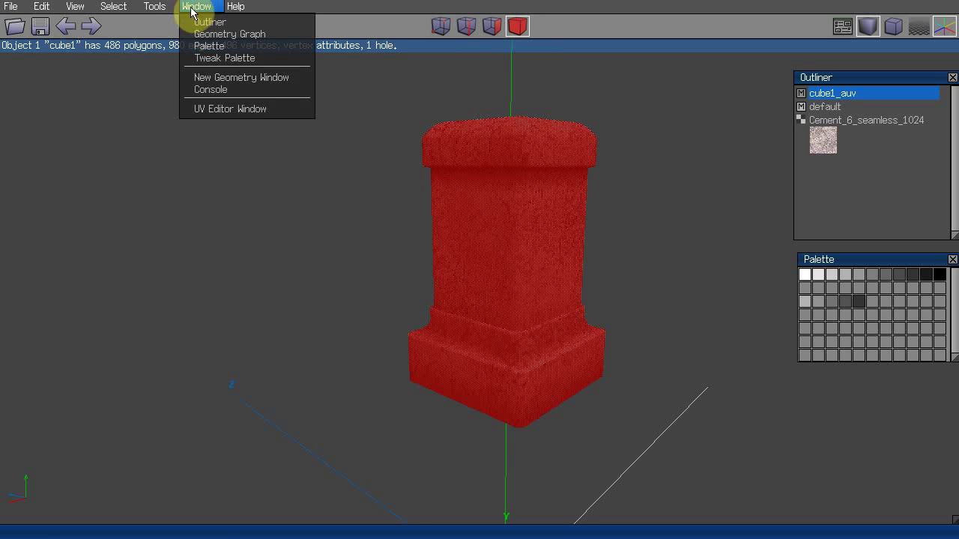
left_click(263, 110)
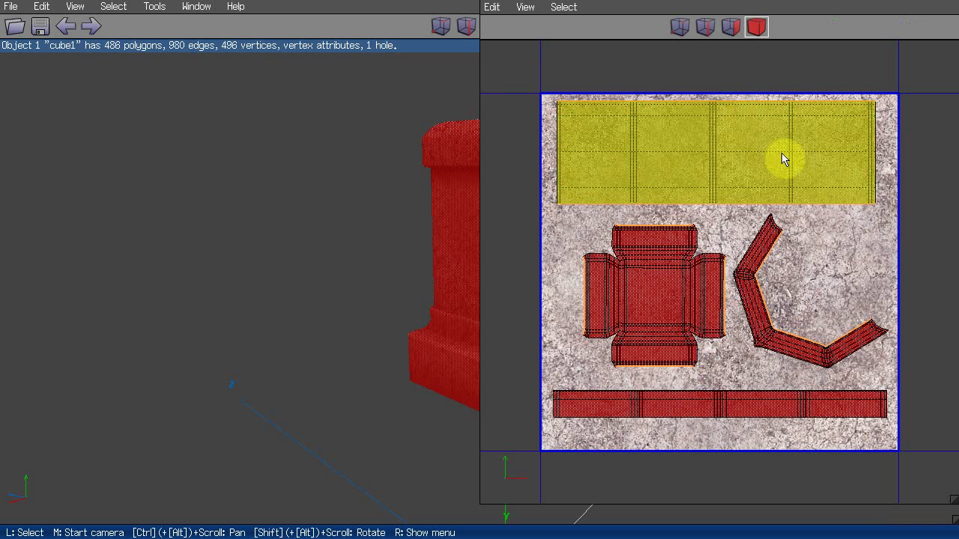
left_click(844, 266)
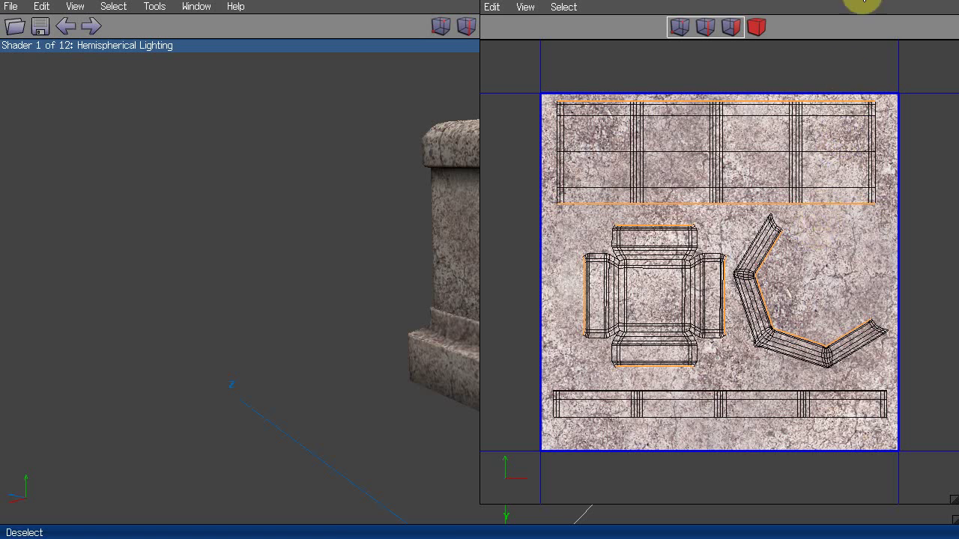
- Duplicate the Cement_6_seamless_1024 image, moving the UV editor window away from the image list and back
left_click_drag(871, 7, 466, 12)
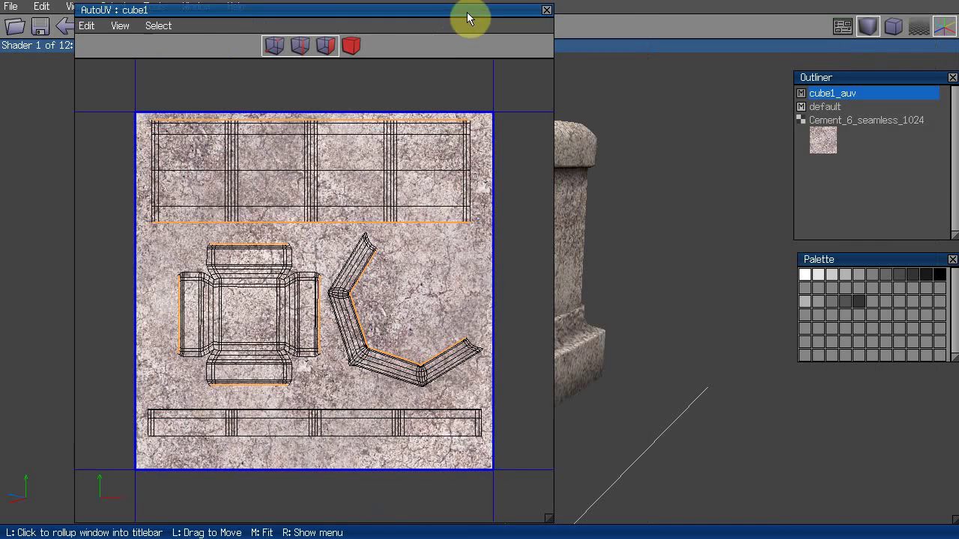
left_click(862, 123)
right_click(865, 126)
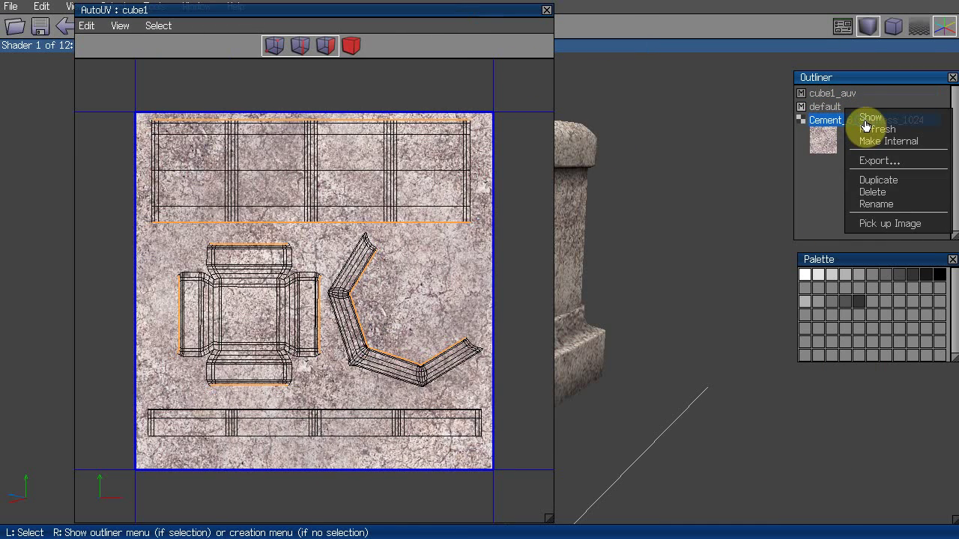
left_click(892, 185)
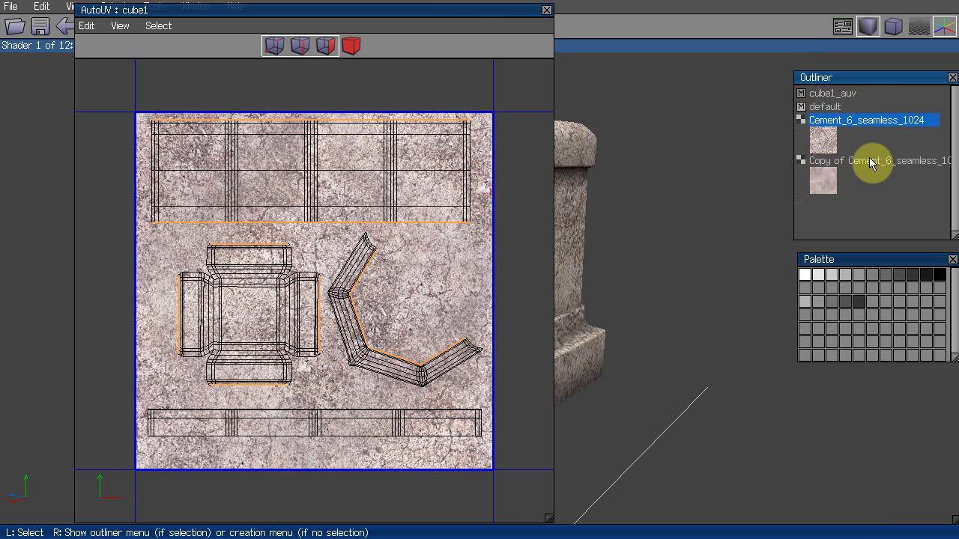
left_click_drag(445, 11, 851, 10)
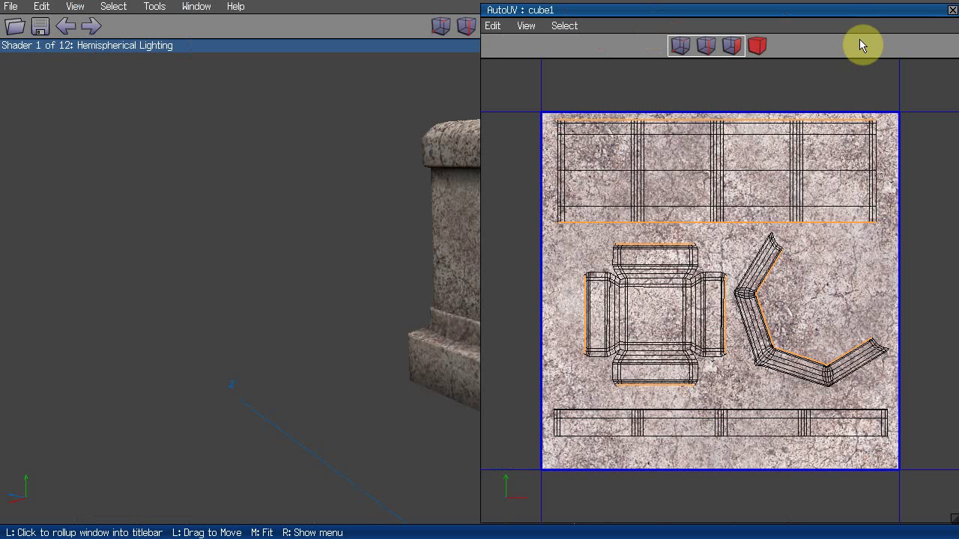
- Create a 1024x1024 texture from the UV layout, with a plain white color as background and the Draw Faces pass over it
right_click(730, 246)
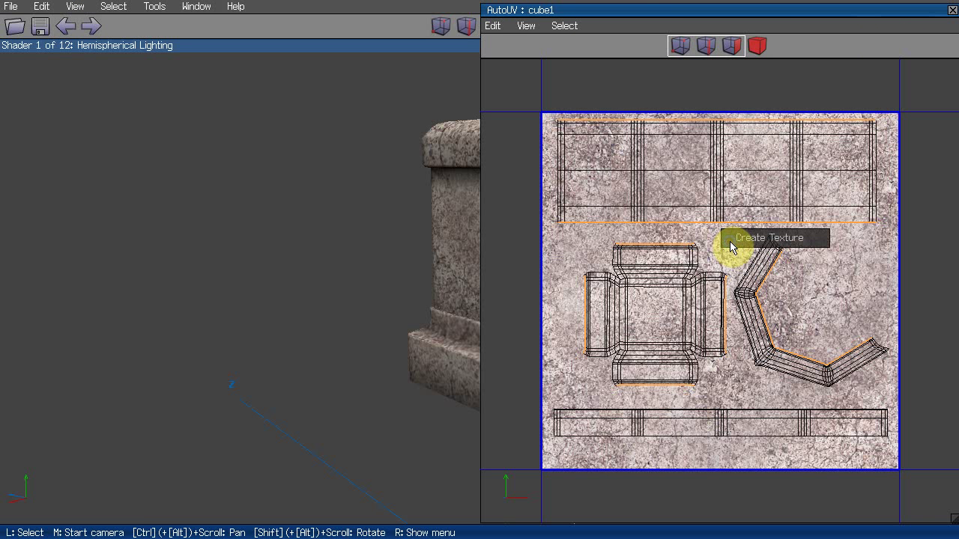
left_click(745, 236)
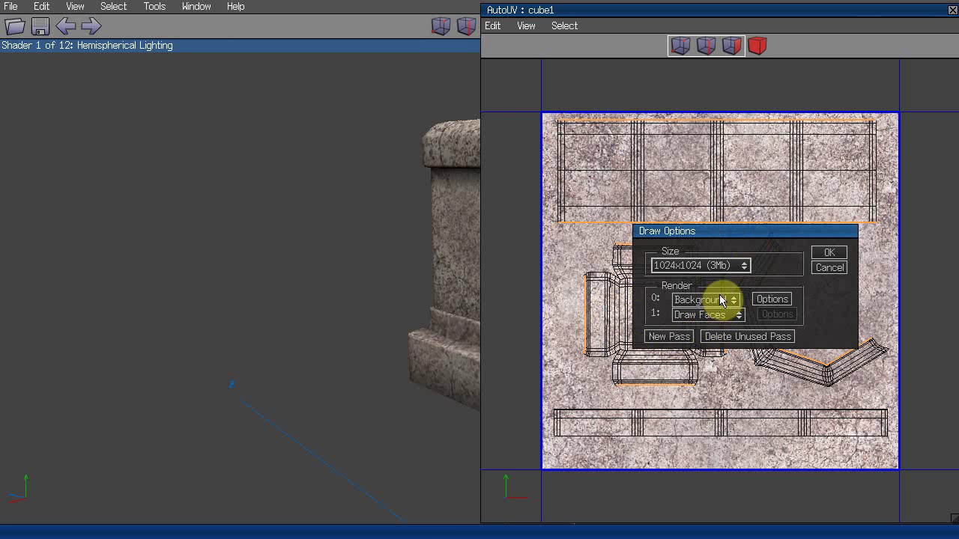
left_click(772, 299)
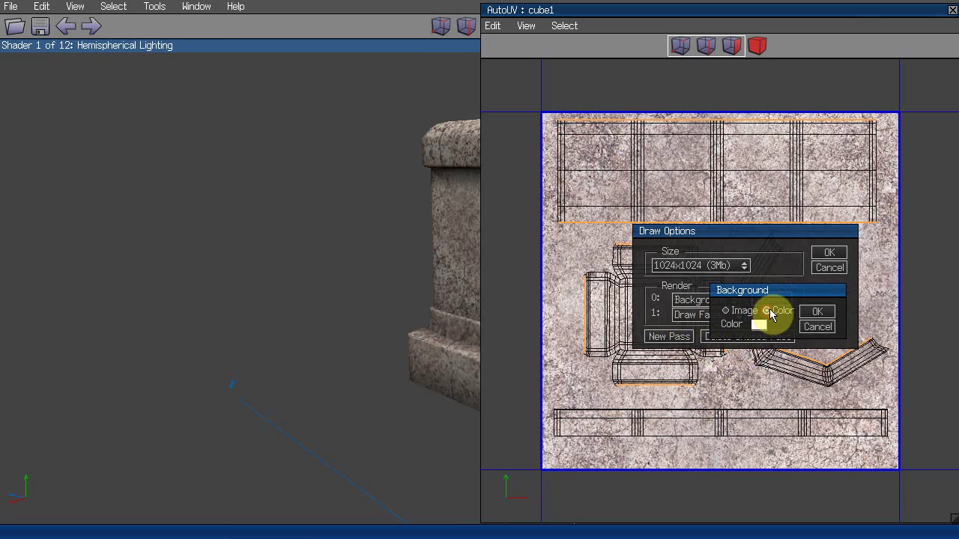
left_click(816, 311)
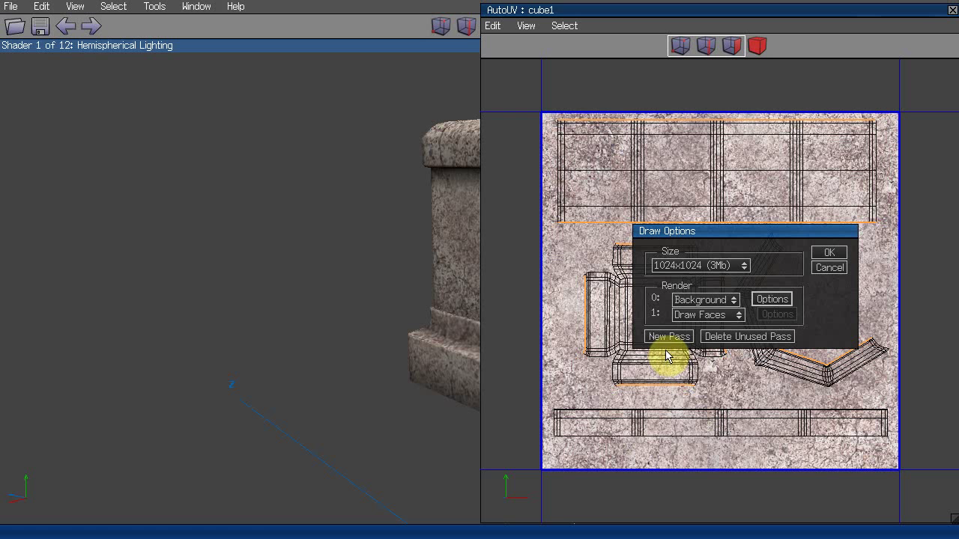
left_click(829, 255)
- Select all the UV faces, shift them aside to examine the baked shading underneath, and cancel the move
left_click_drag(706, 176, 708, 178)
key("ctrl+z")
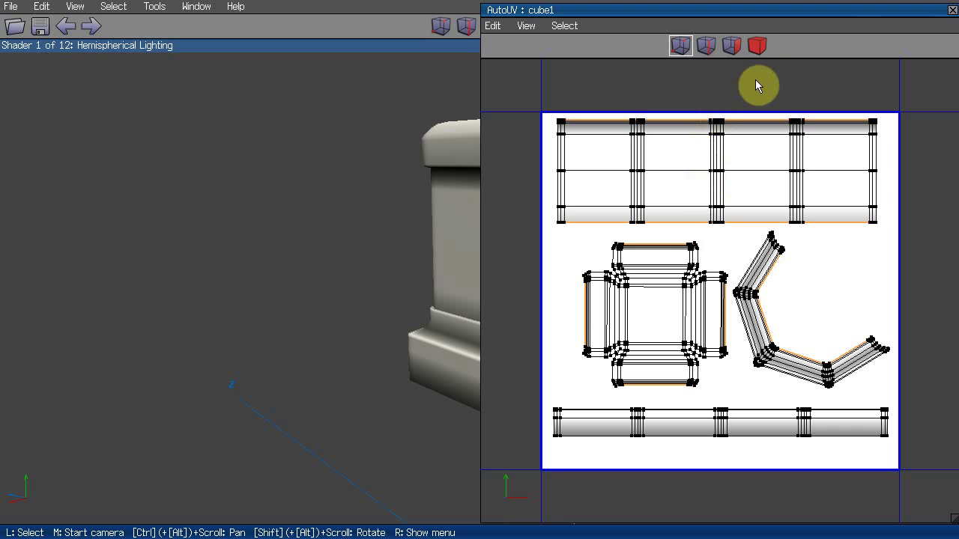
left_click(756, 46)
left_click_drag(654, 81, 792, 440)
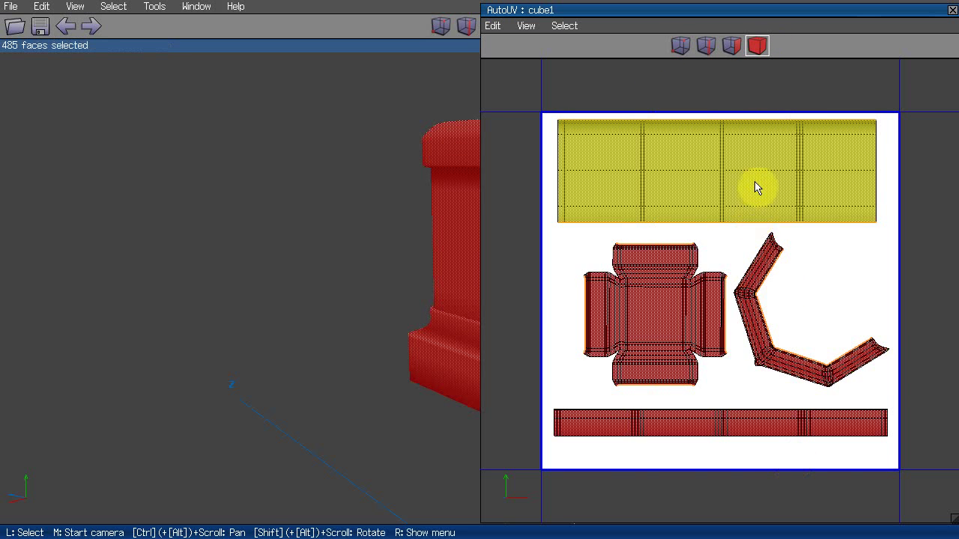
key("m")
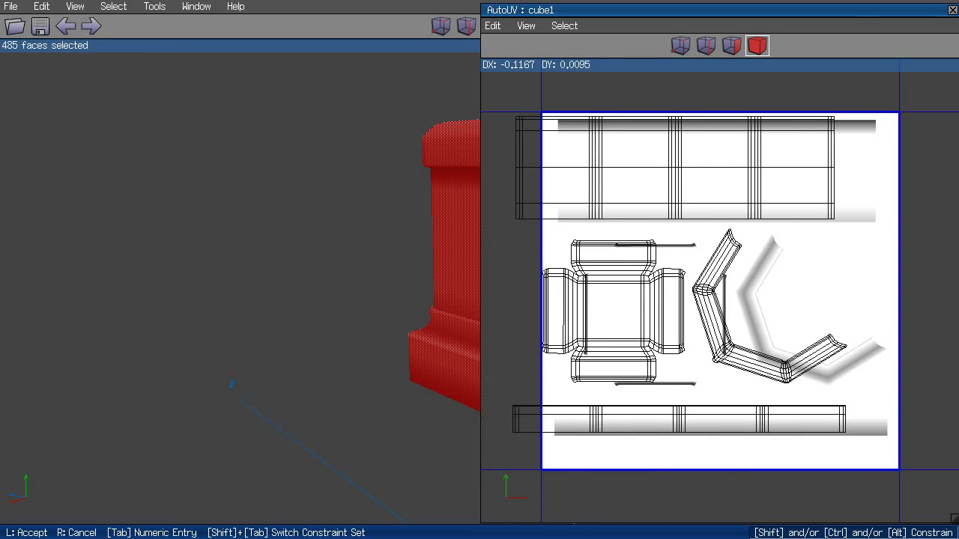
left_click(754, 190)
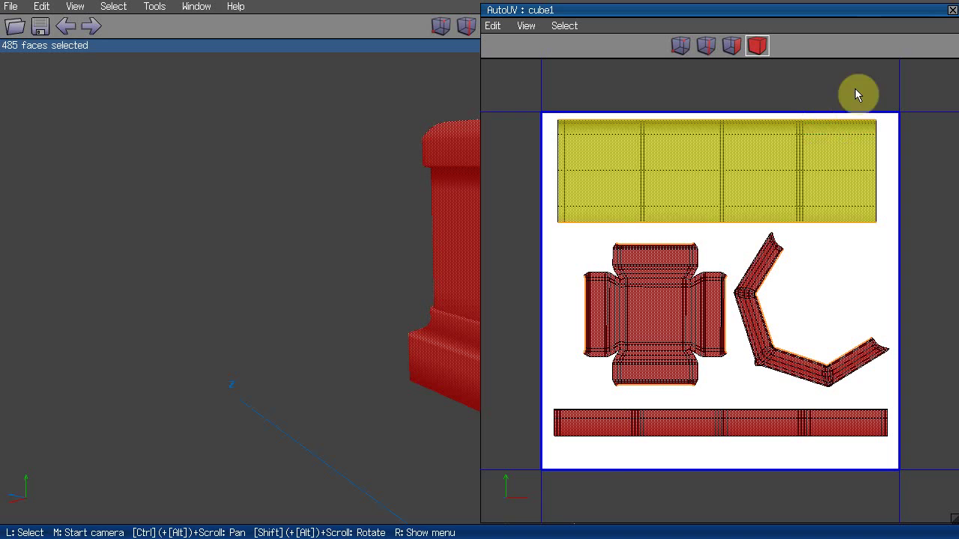
- Close the UV editor, clear the face selection, and examine the baked shading around the pillar
left_click(950, 10)
middle_click(343, 201)
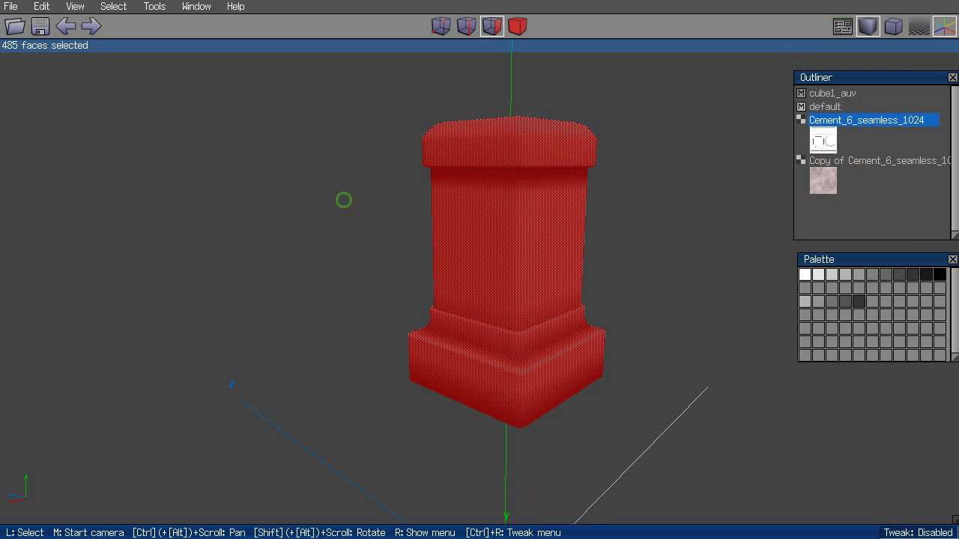
scroll(342, 202, "up", 2)
left_click(300, 203)
key("space")
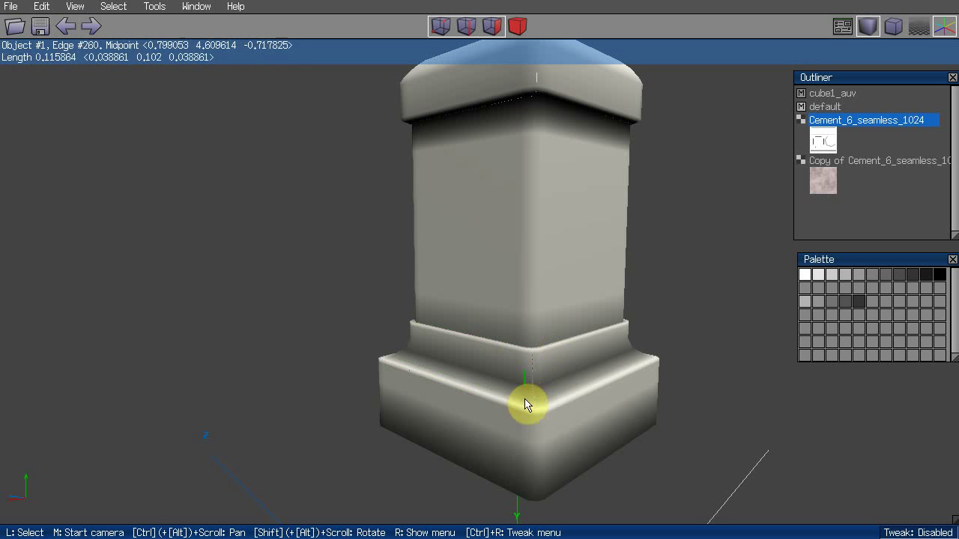
middle_click(258, 261)
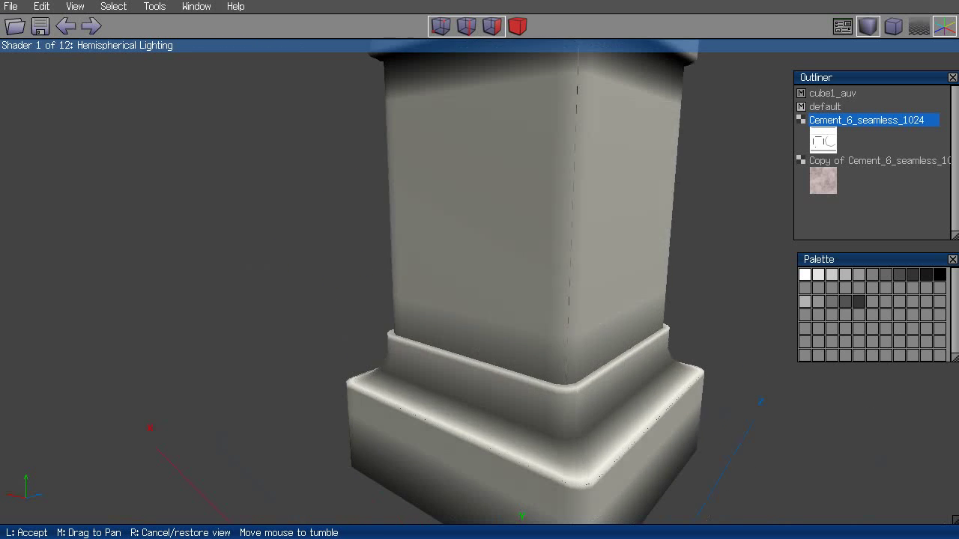
left_click(258, 257)
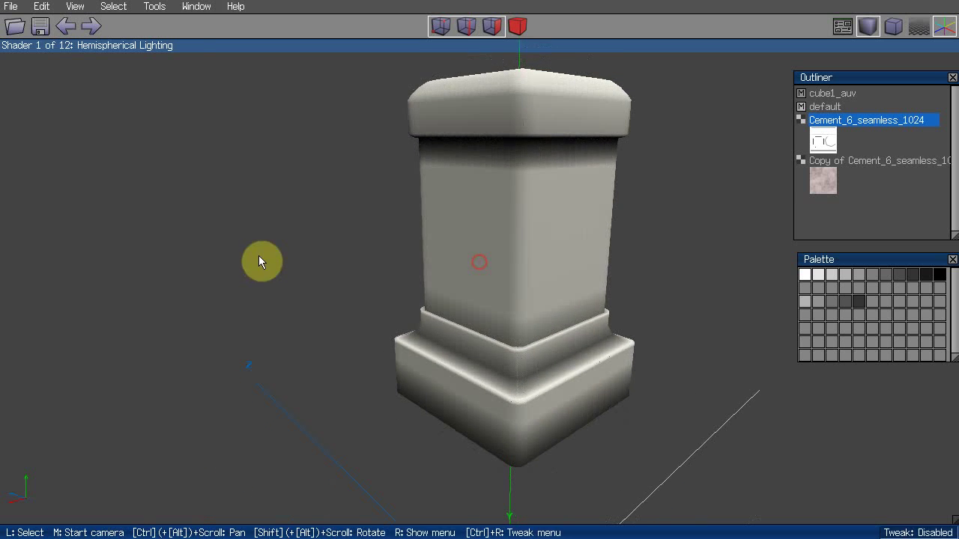
- Select the whole pillar as an object and reopen its UV layout
left_click(516, 27)
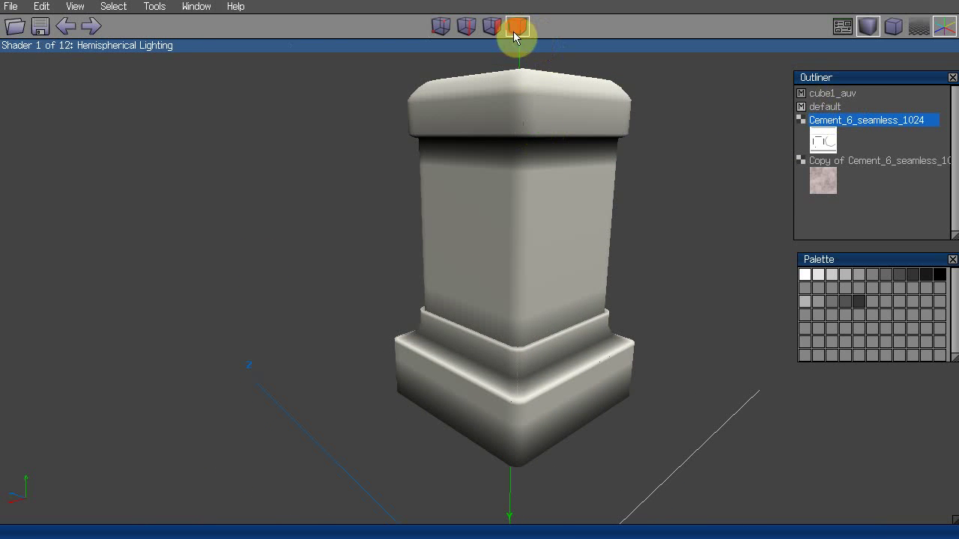
left_click(499, 121)
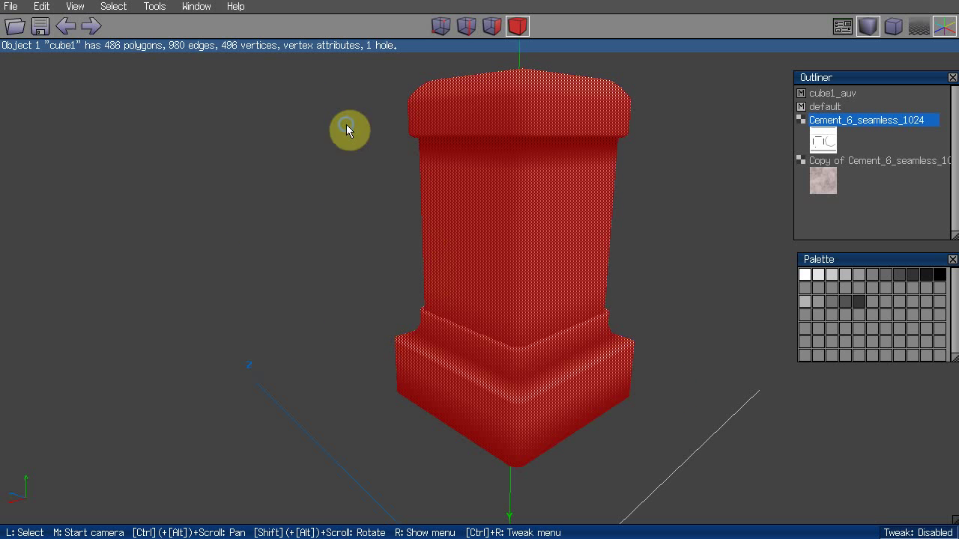
right_click(346, 124)
left_click(196, 7)
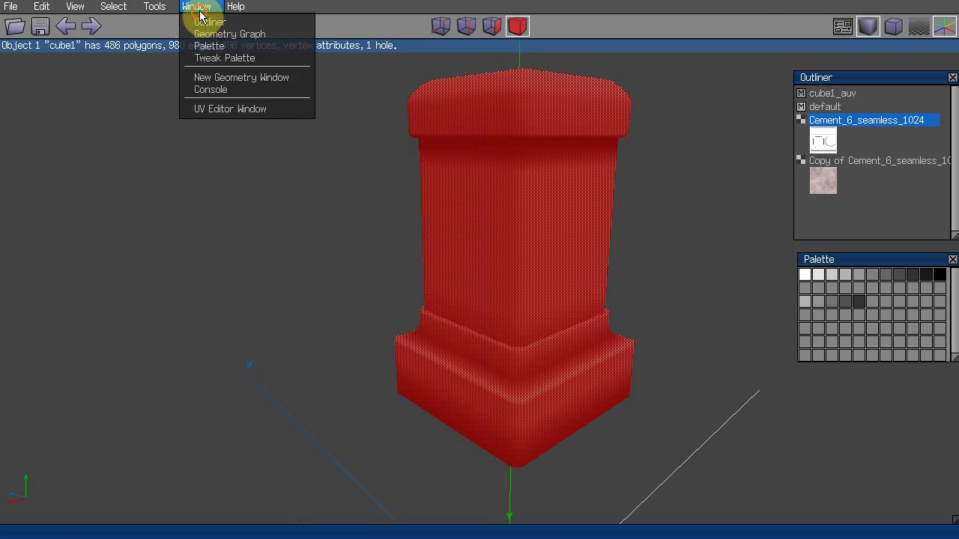
left_click(202, 111)
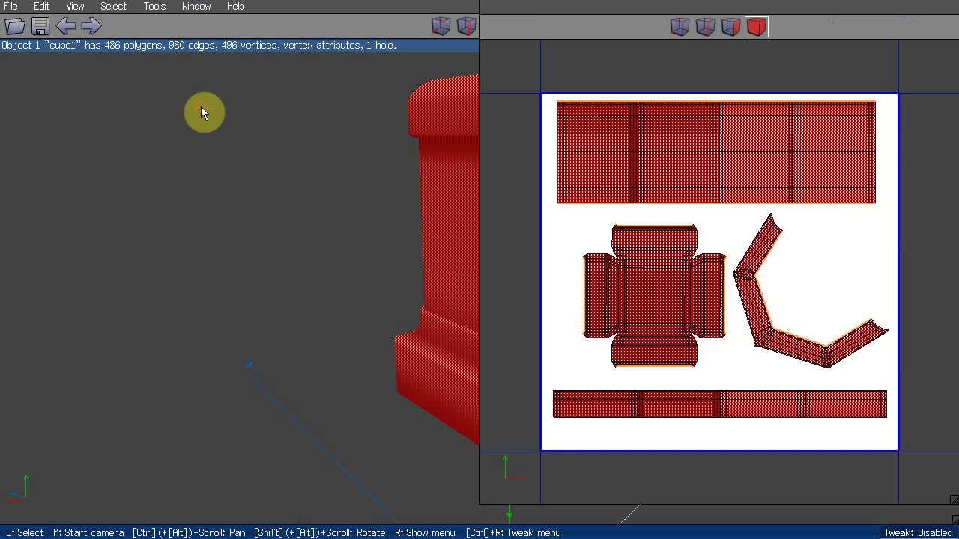
- Set up a new 1024x1024 texture from the UV layout, adding an Edge Filter pass after Background and Draw Faces
right_click(816, 232)
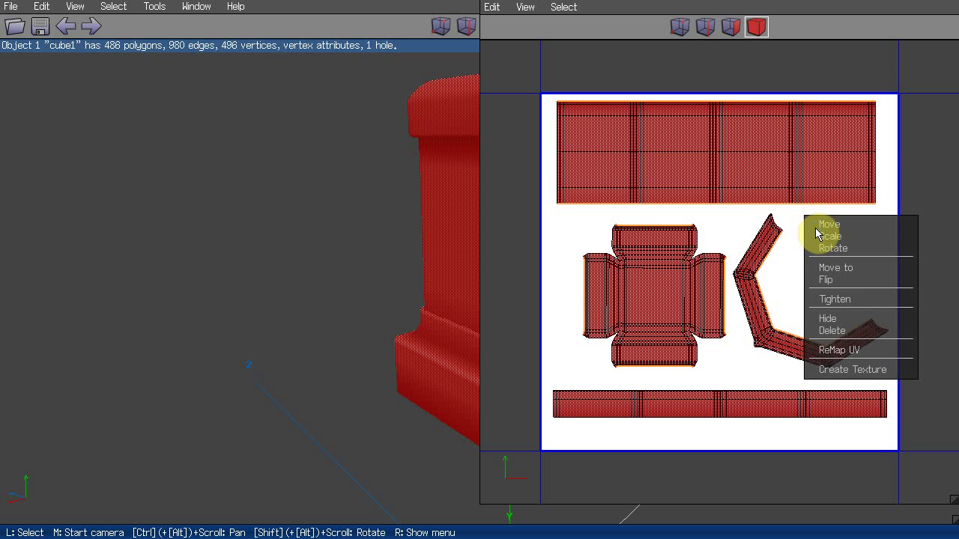
left_click(849, 370)
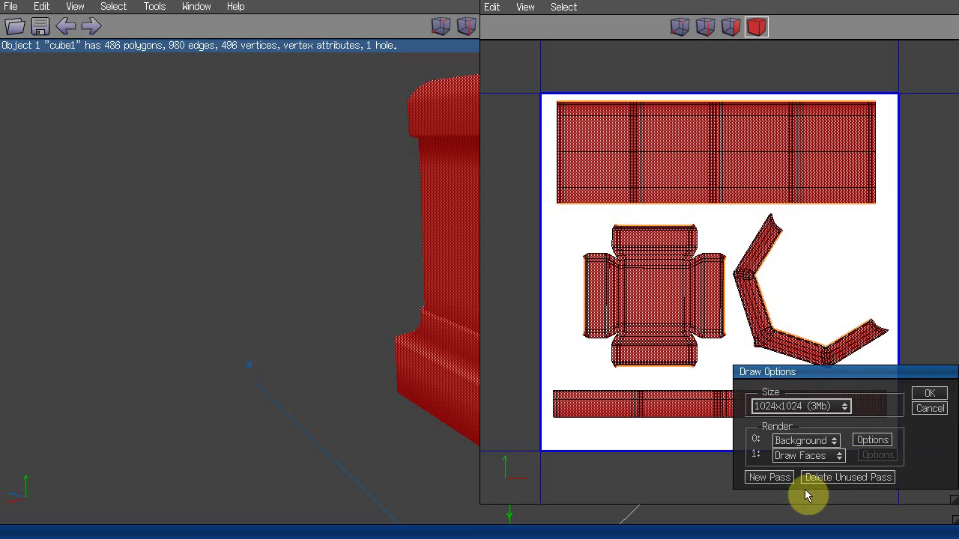
left_click(764, 477)
left_click_drag(758, 402, 693, 254)
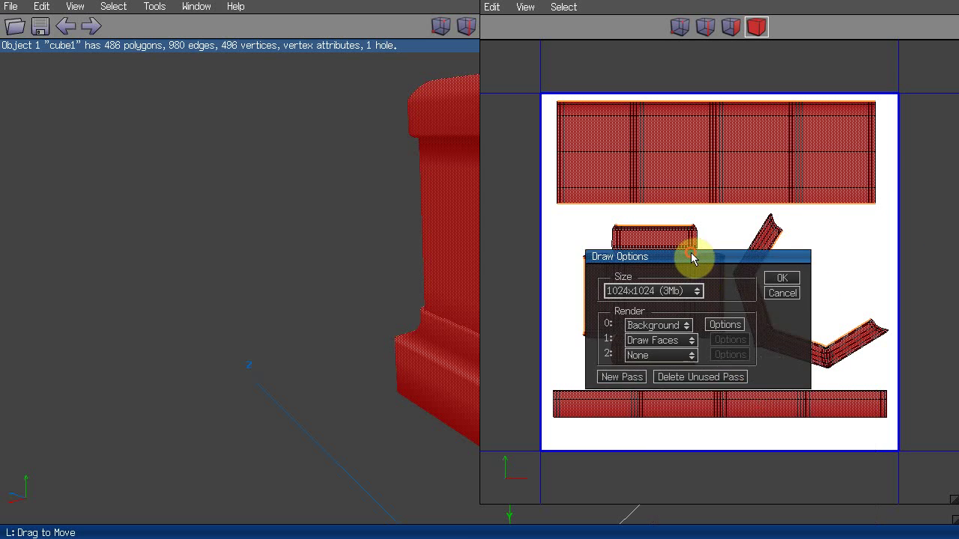
left_click(687, 358)
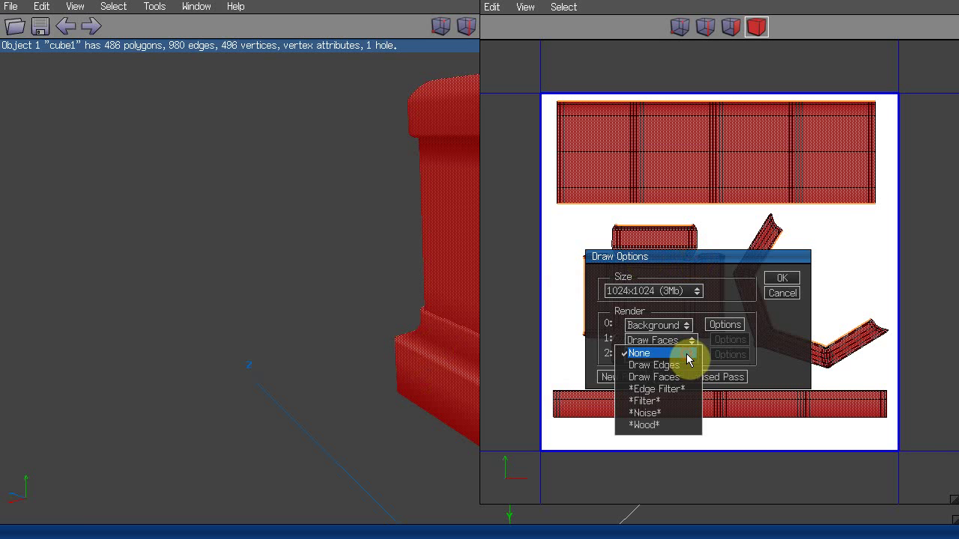
left_click(674, 390)
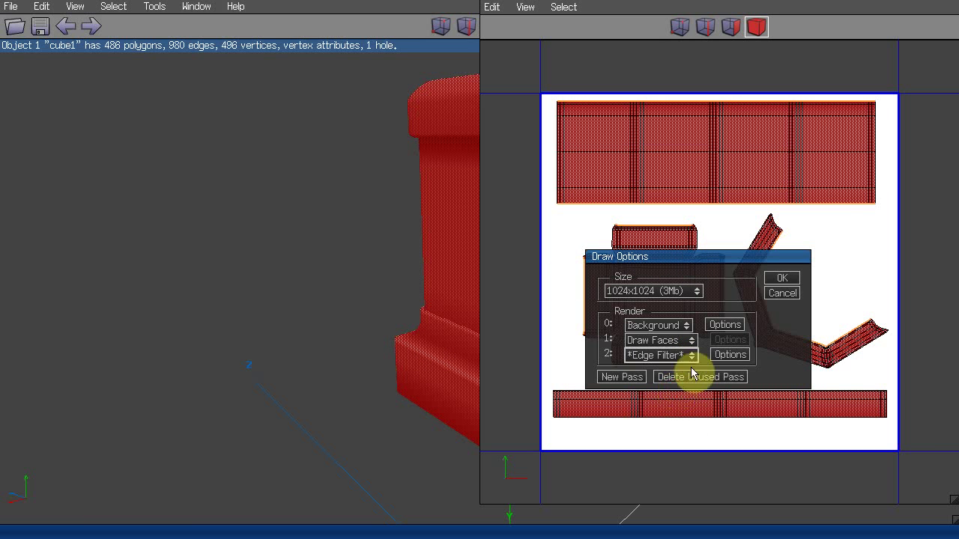
left_click(729, 355)
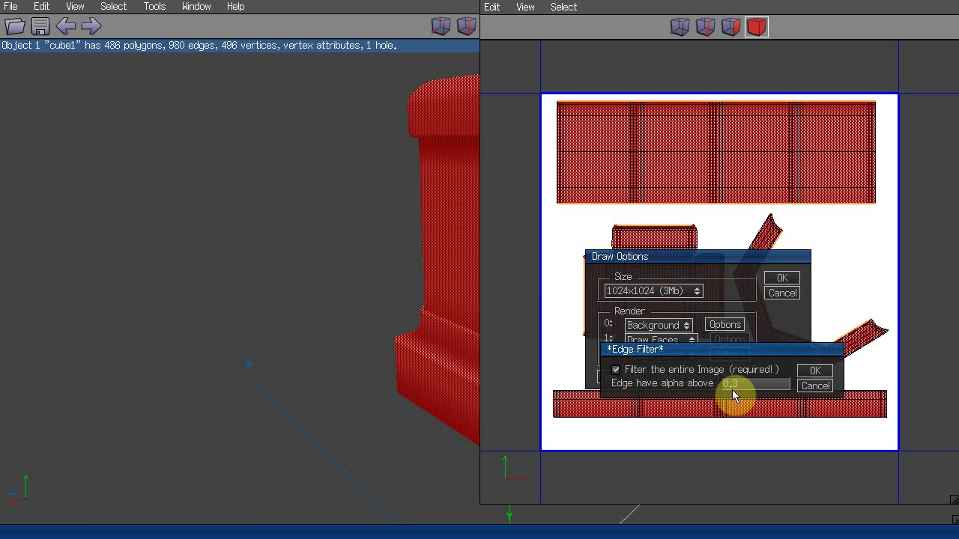
left_click(815, 370)
- Add a Gaussian Filter pass over the entire image, remove the unused pass, and generate the texture
left_click(633, 377)
left_click(599, 485)
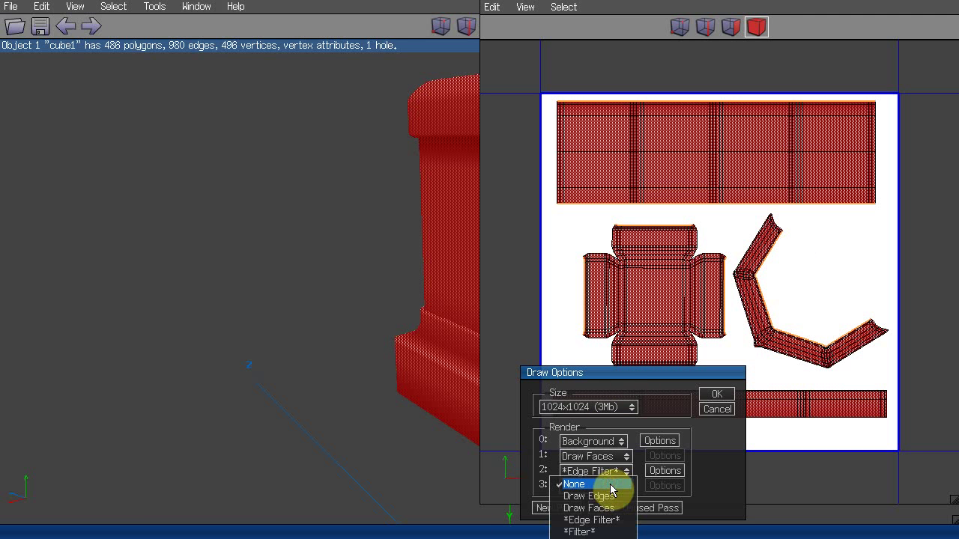
left_click(610, 487)
left_click(610, 486)
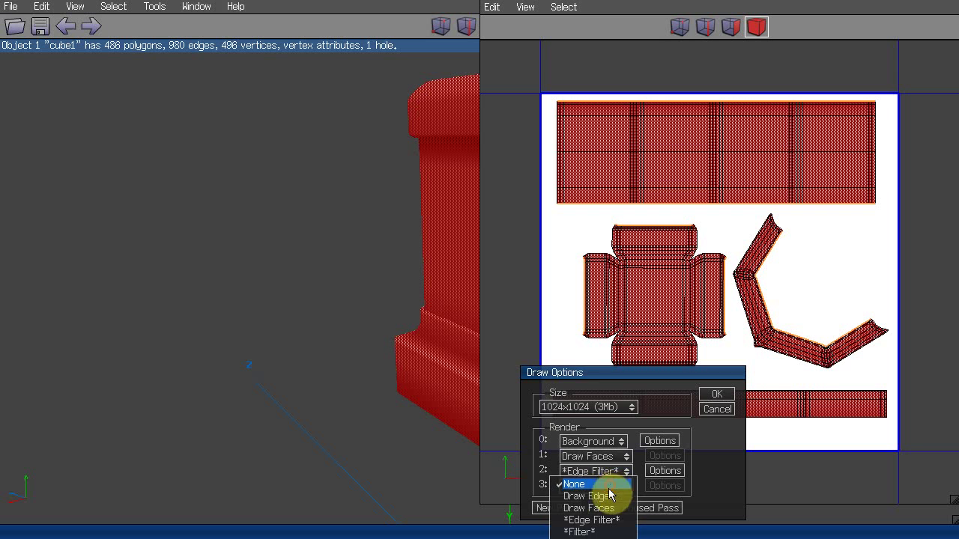
left_click(583, 532)
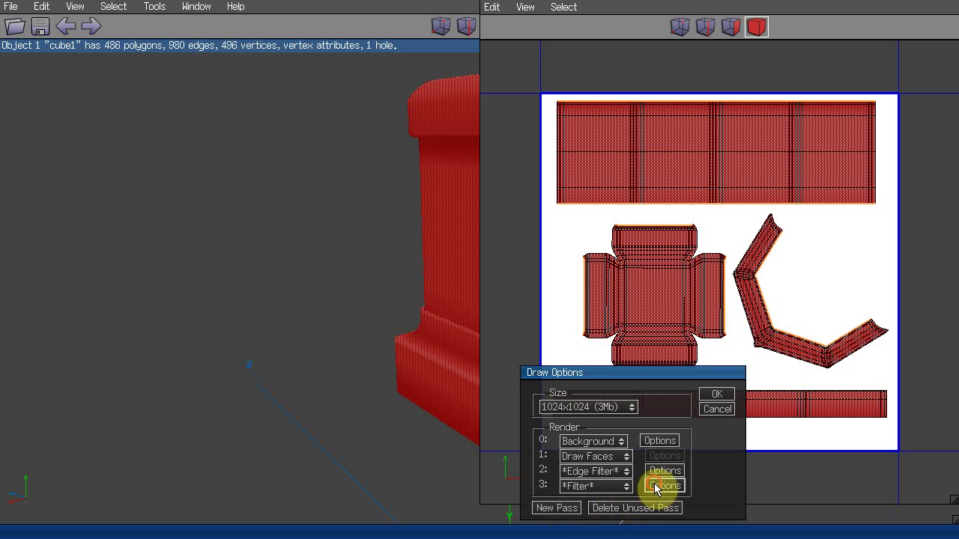
left_click(661, 486)
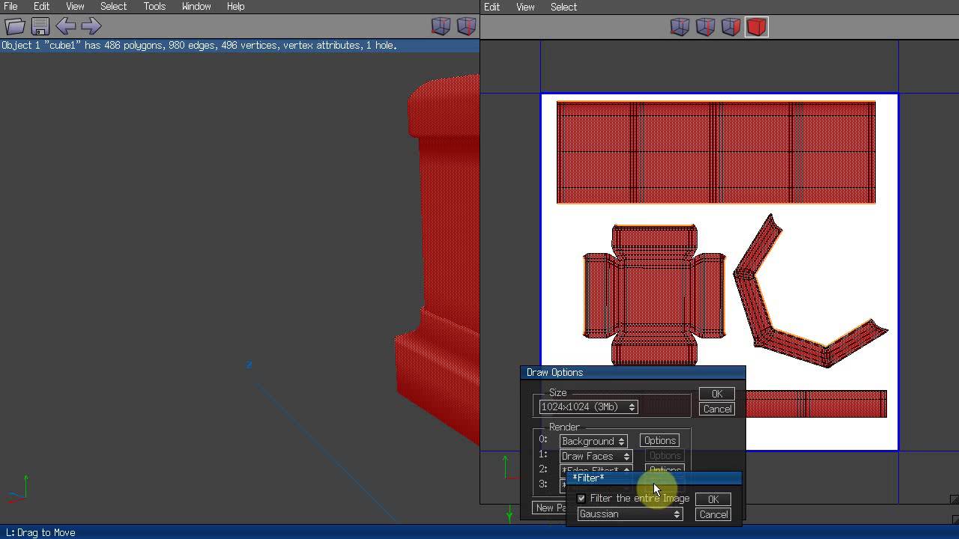
left_click(716, 500)
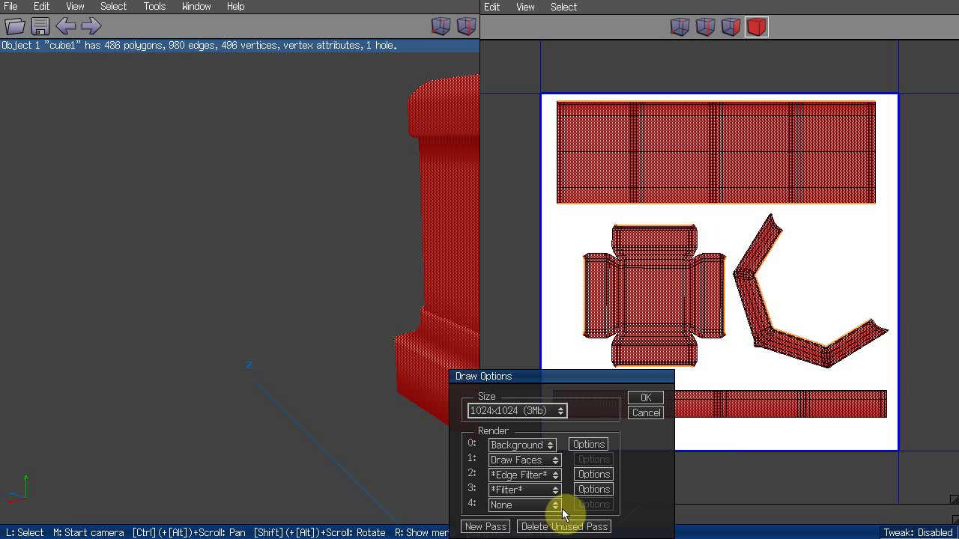
left_click(543, 526)
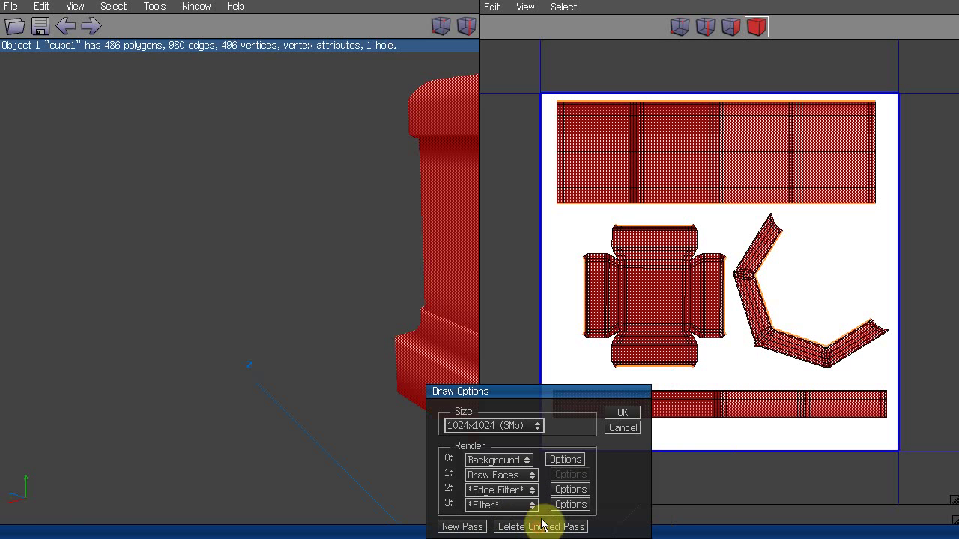
left_click(629, 417)
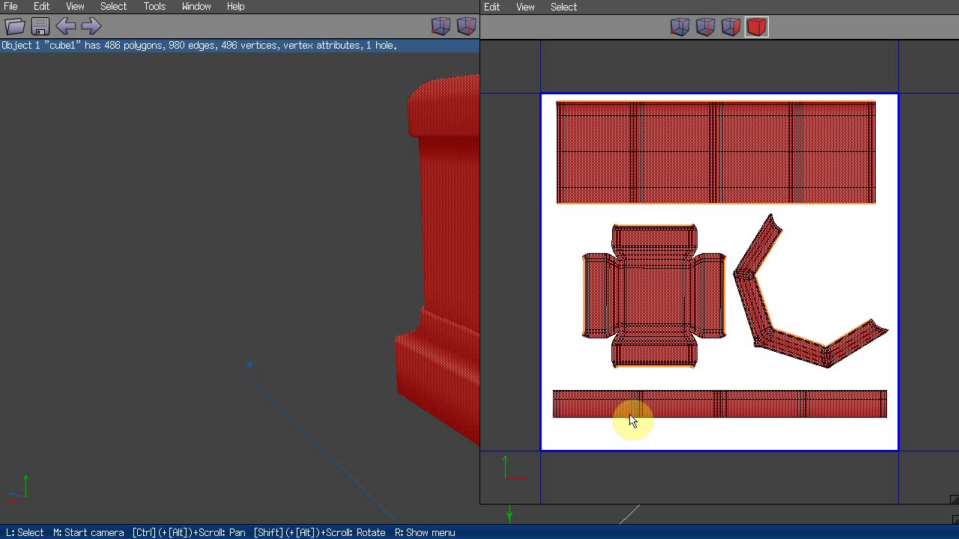
- Close the UV editor, clear the pillar selection, and examine the filtered shading on the model
left_click(945, 9)
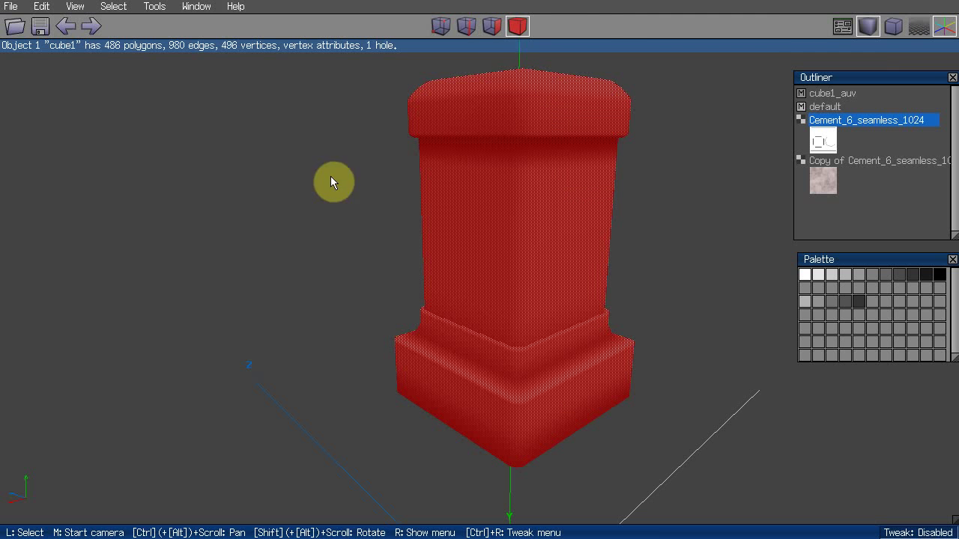
left_click(606, 19)
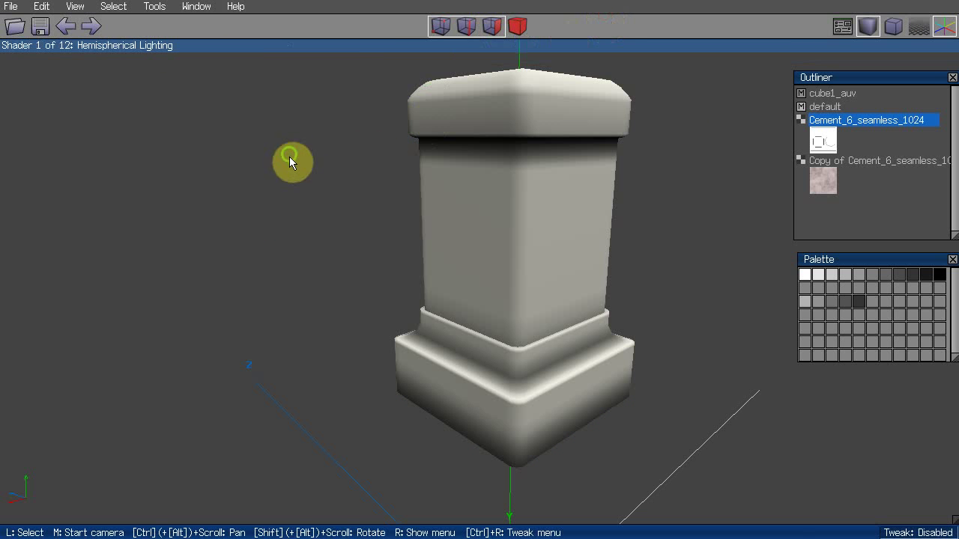
middle_click(289, 156)
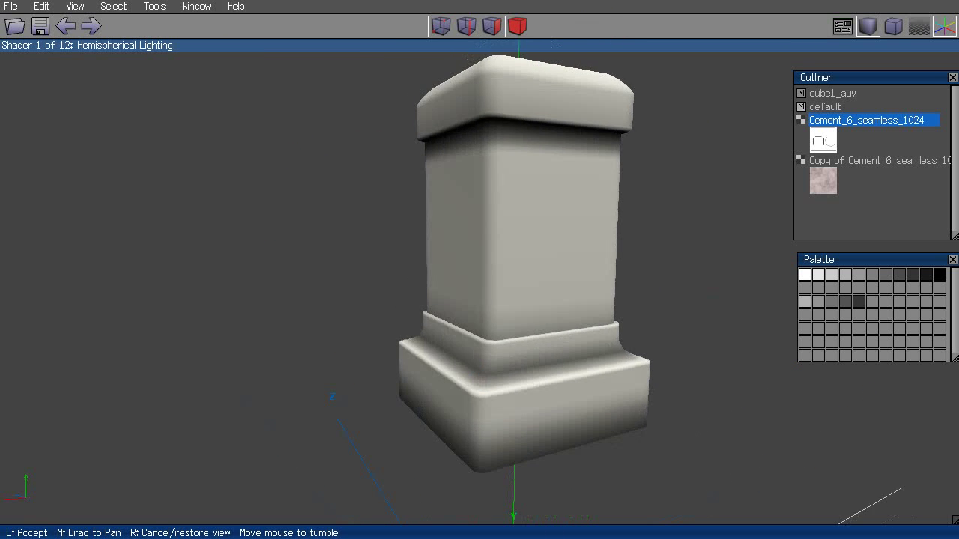
left_click(293, 160)
- View the baked Cement_6_seamless_1024 image and the copied cement image, closing each one after examining it
right_click(847, 122)
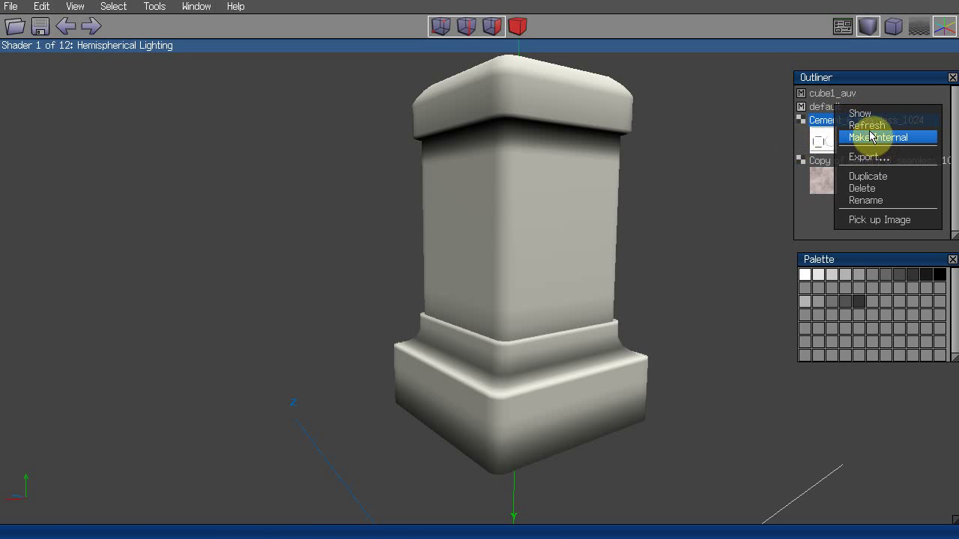
left_click(870, 119)
scroll(539, 223, "down", 3)
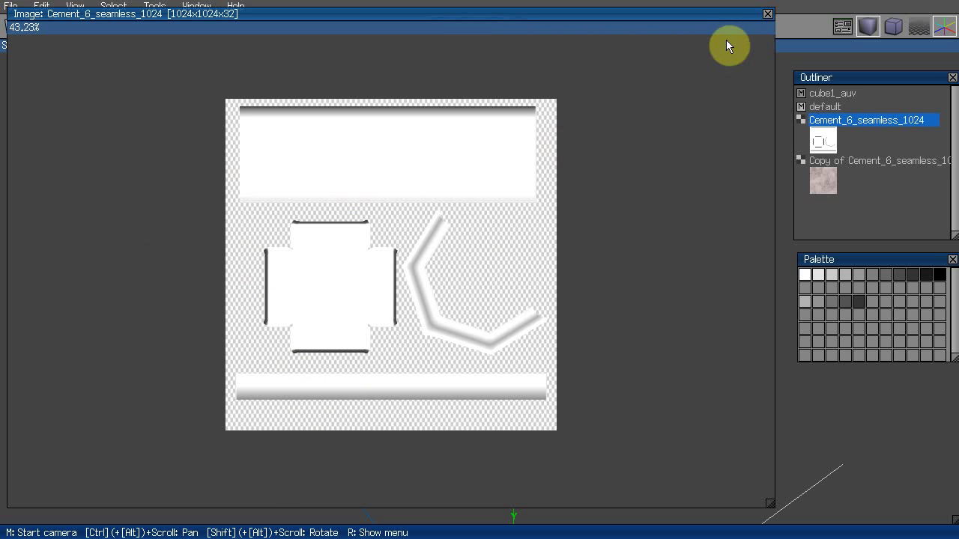
left_click(767, 14)
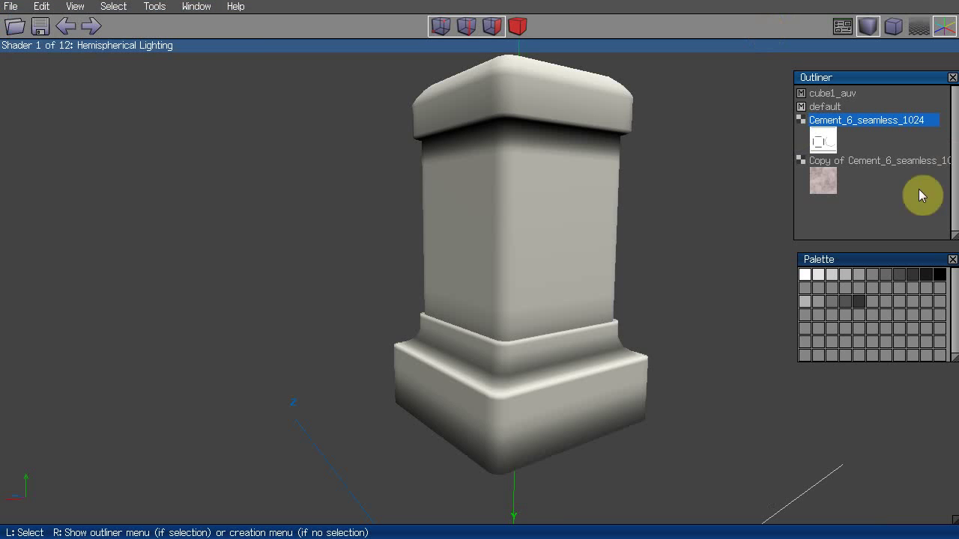
left_click(849, 161)
right_click(854, 160)
left_click(871, 160)
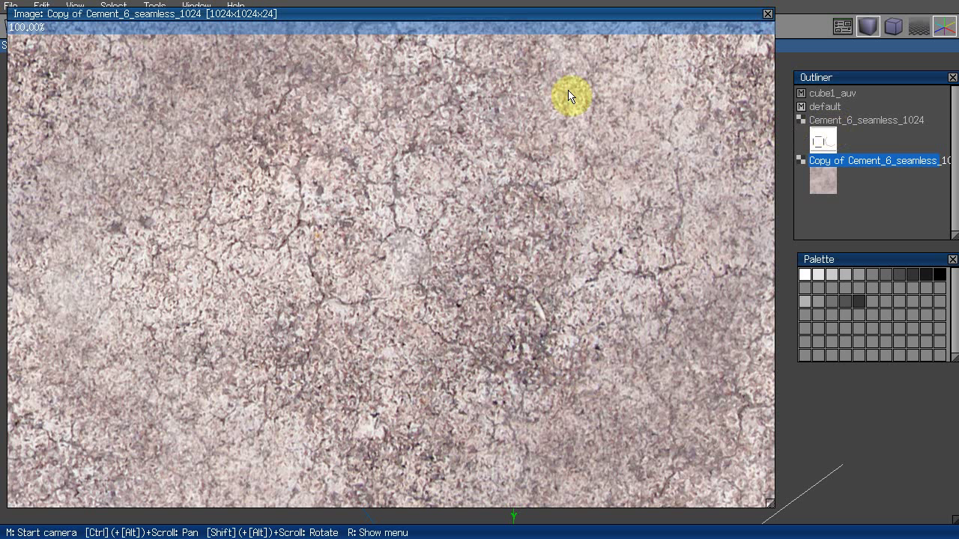
left_click(767, 15)
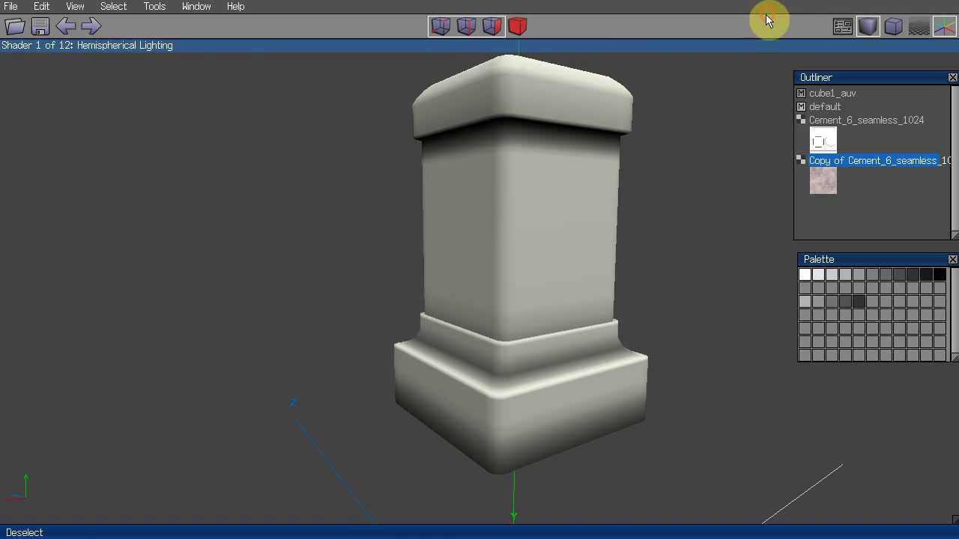
- Check the vertex color mode and diffuse texture in the cube1_auv material's properties, and close them
left_click(850, 94)
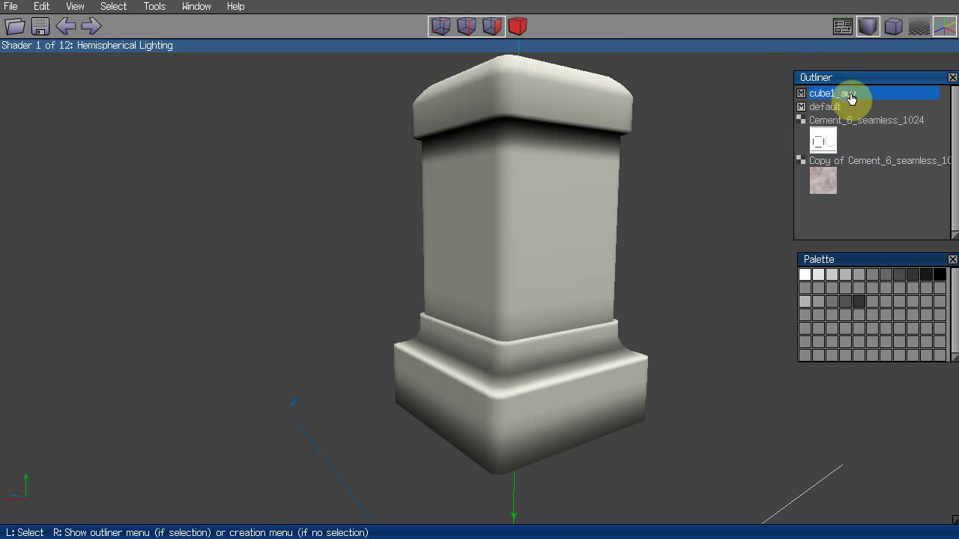
right_click(851, 97)
left_click(838, 89)
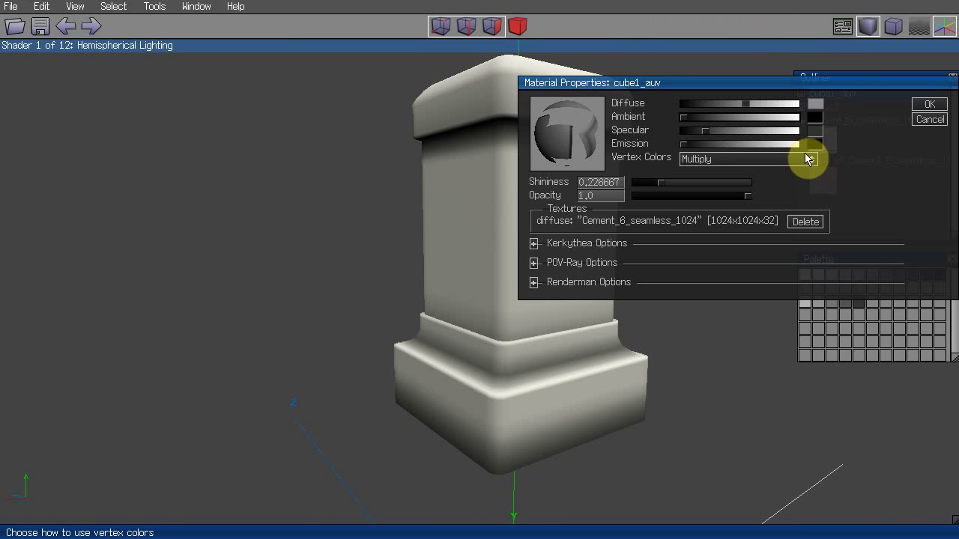
left_click(928, 105)
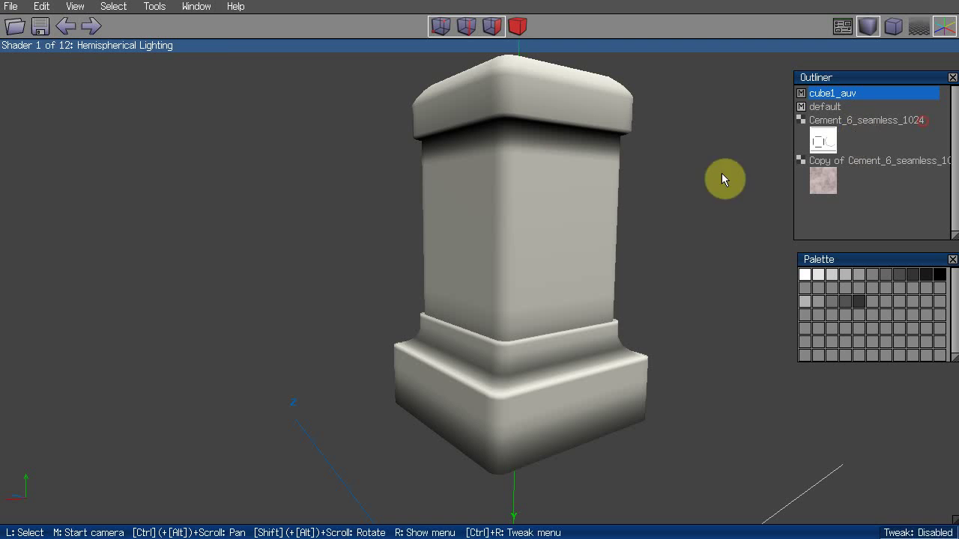
- Assign the copied cement image to the cube1_auv material as its diffuse texture
middle_click(721, 179)
left_click(719, 173)
left_click(837, 163)
left_click_drag(837, 166, 826, 95)
left_click(826, 112)
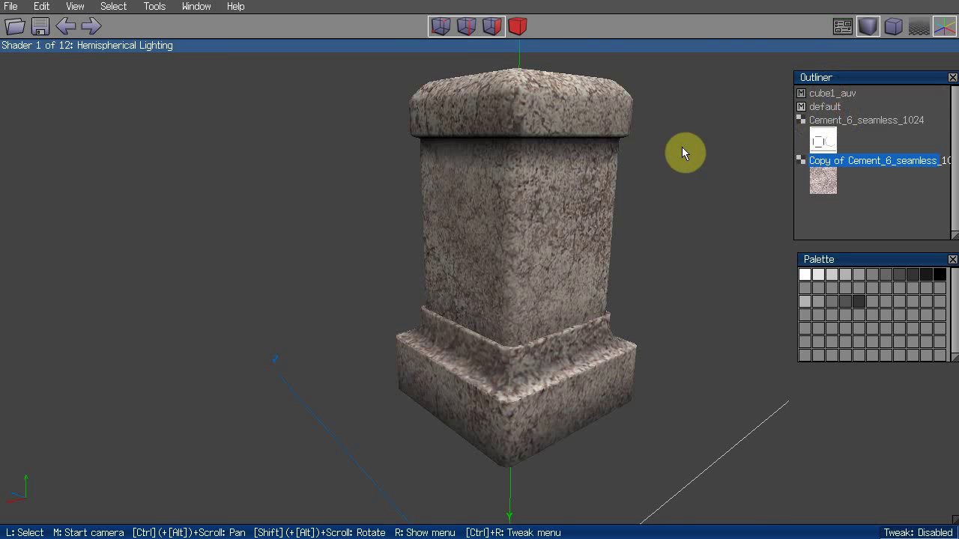
- Examine the cement-textured pillar with its vertex color shading from several sides
middle_click(681, 153)
left_click(686, 160)
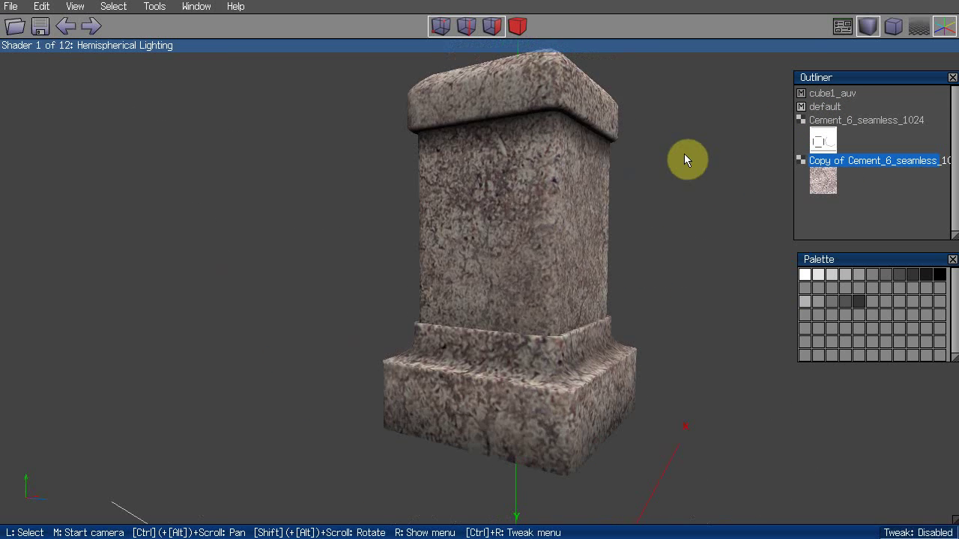
scroll(633, 253, "down", 2)
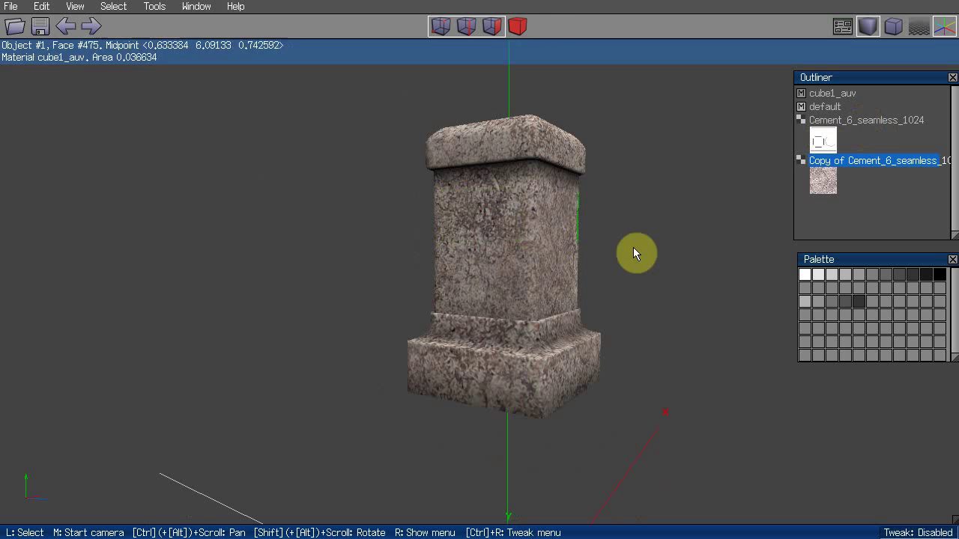
middle_click(302, 196)
left_click(479, 261)
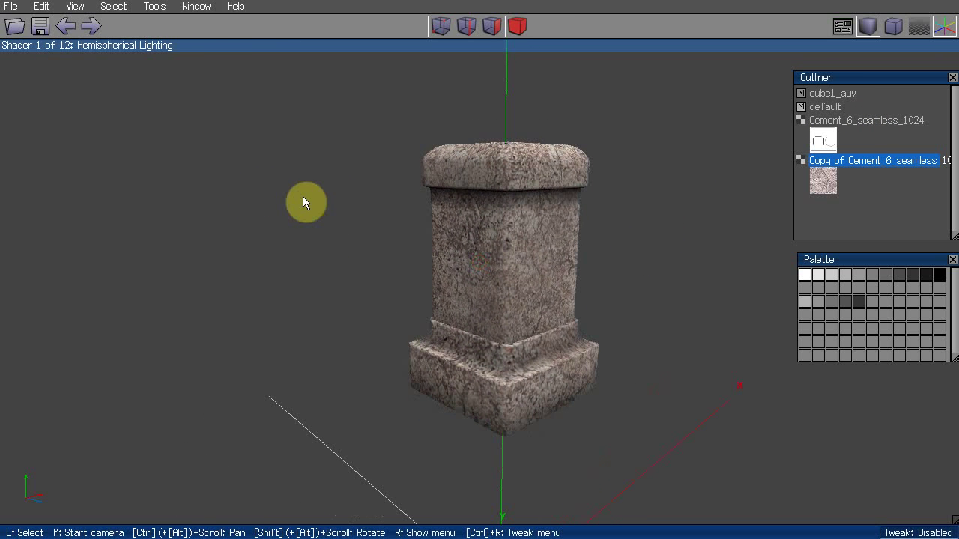